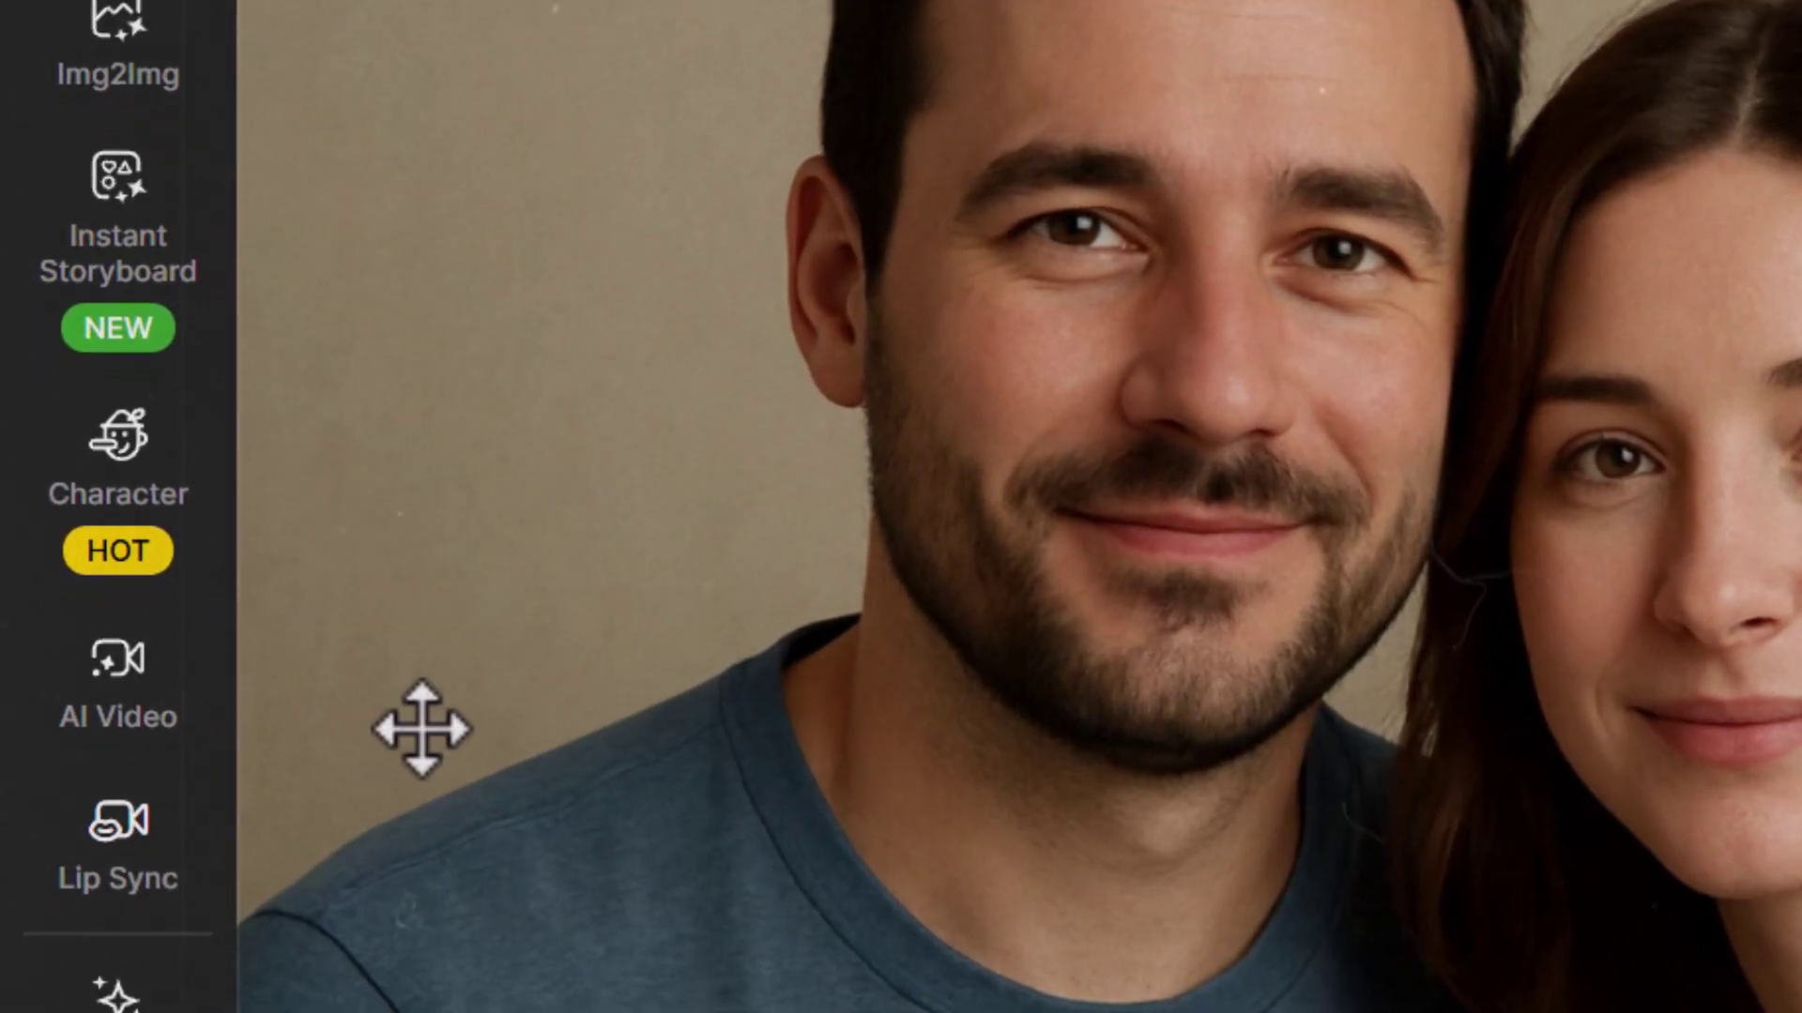
Select the man's and woman's faces for lip sync and shift Speaker B's audio clip slightly further along the timeline
mouse_move(111, 878)
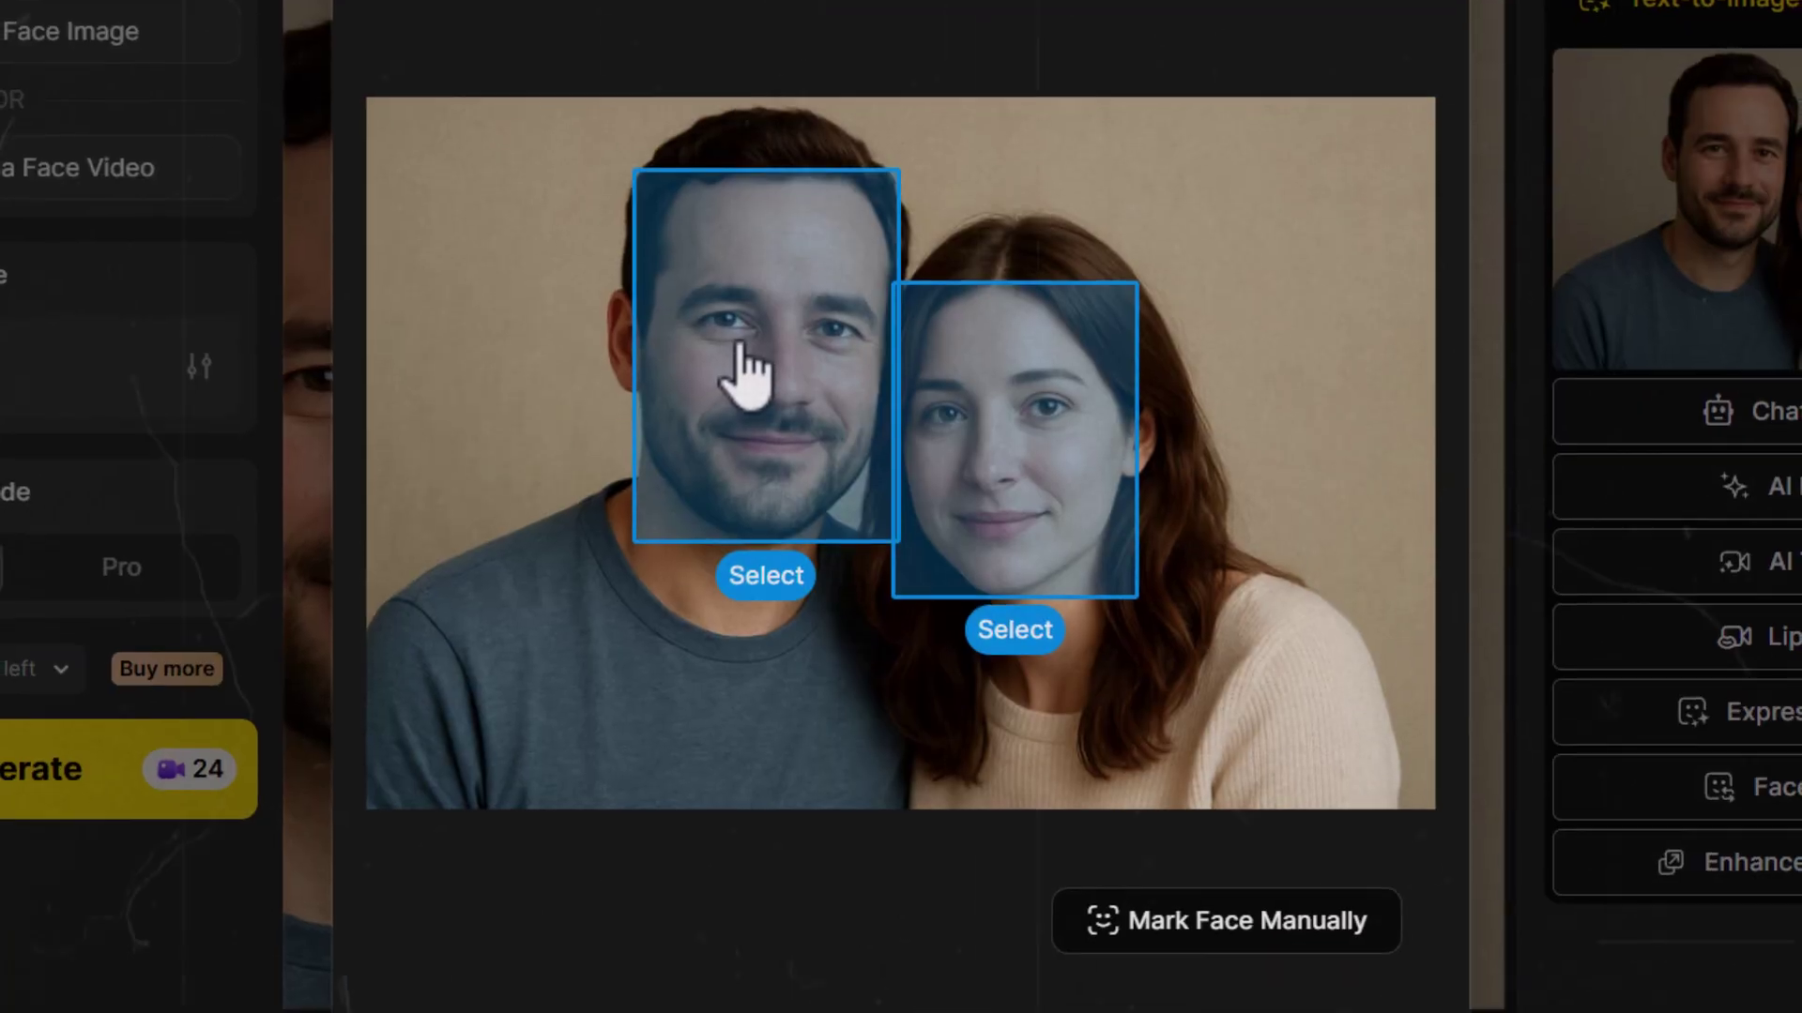
click(746, 371)
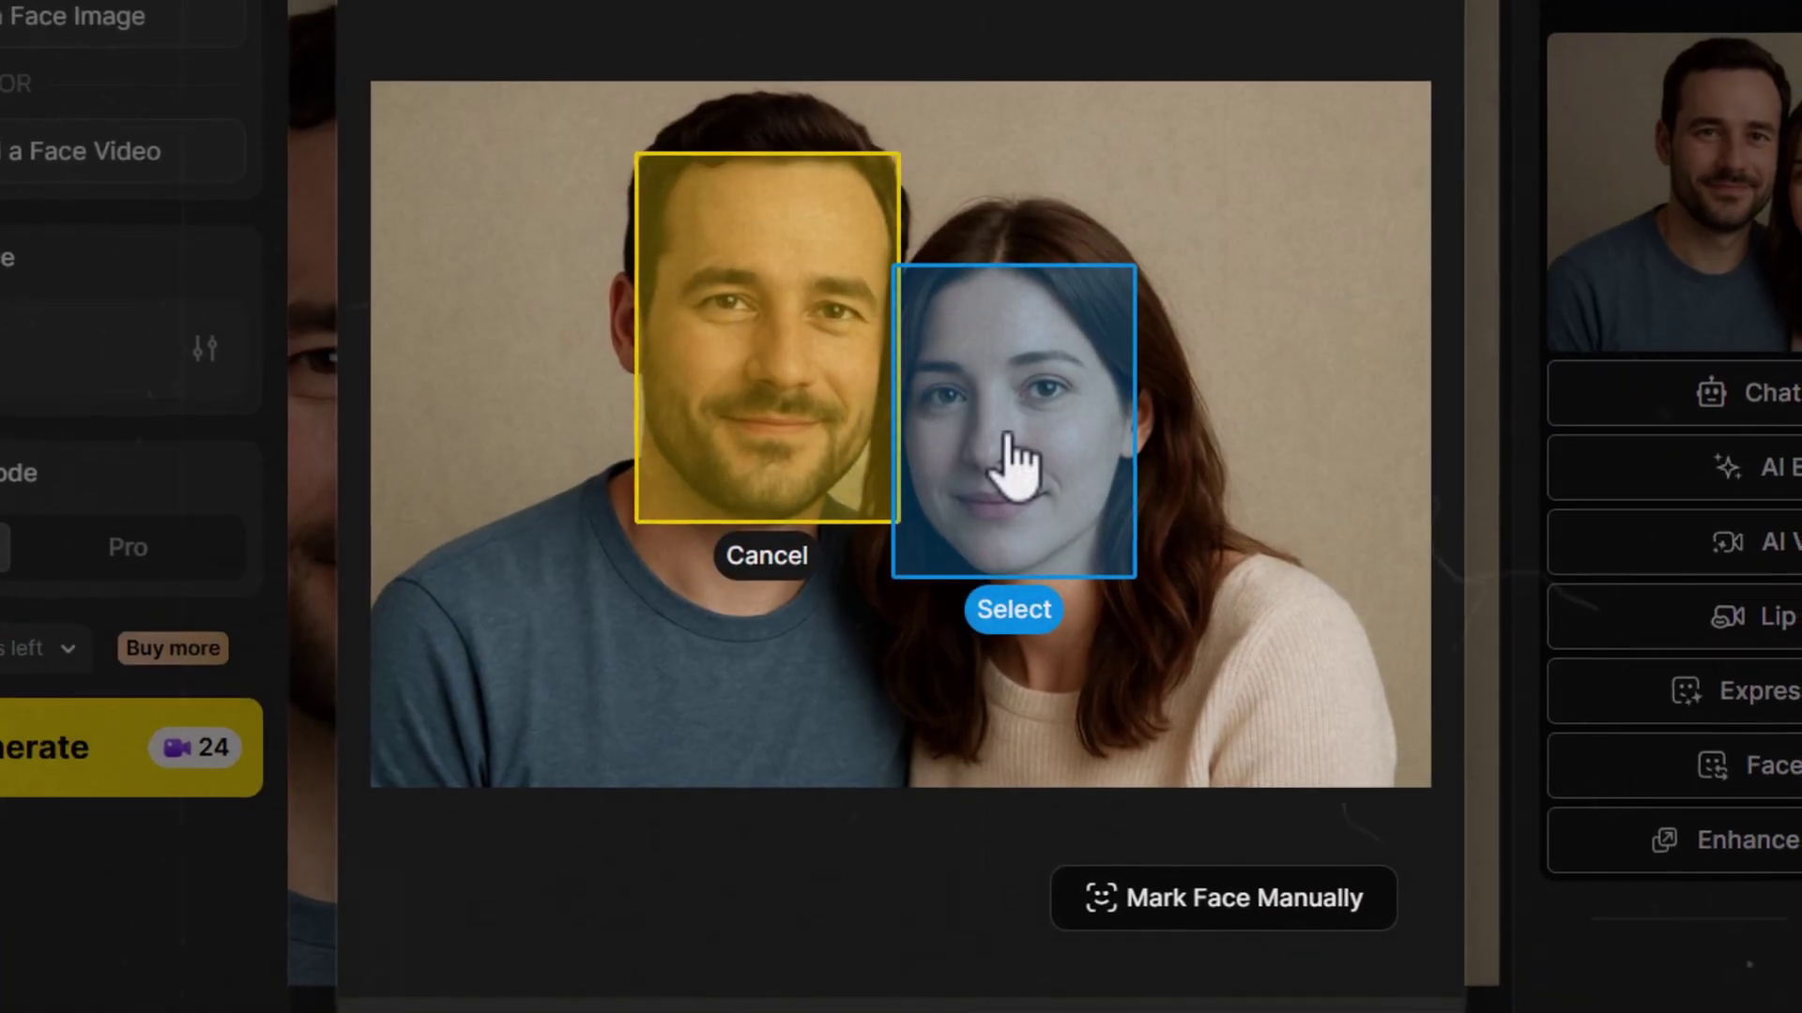
click(1010, 478)
click(1192, 986)
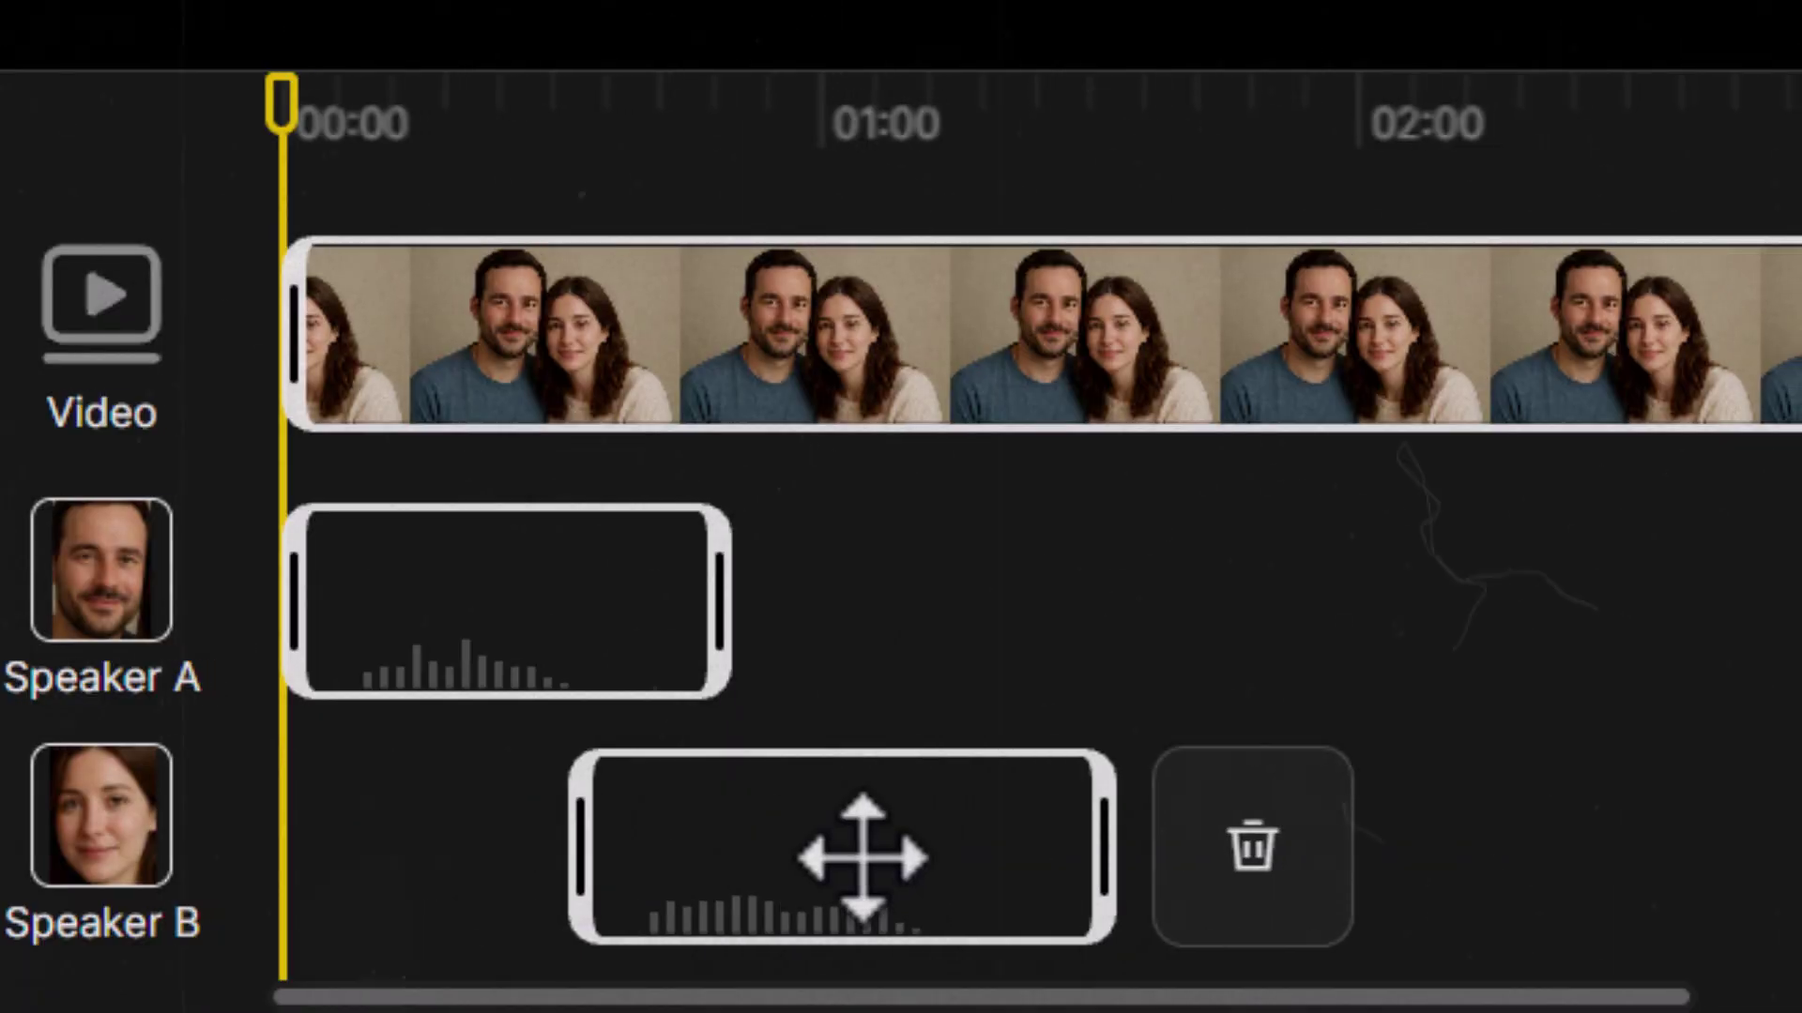
drag(861, 849, 925, 849)
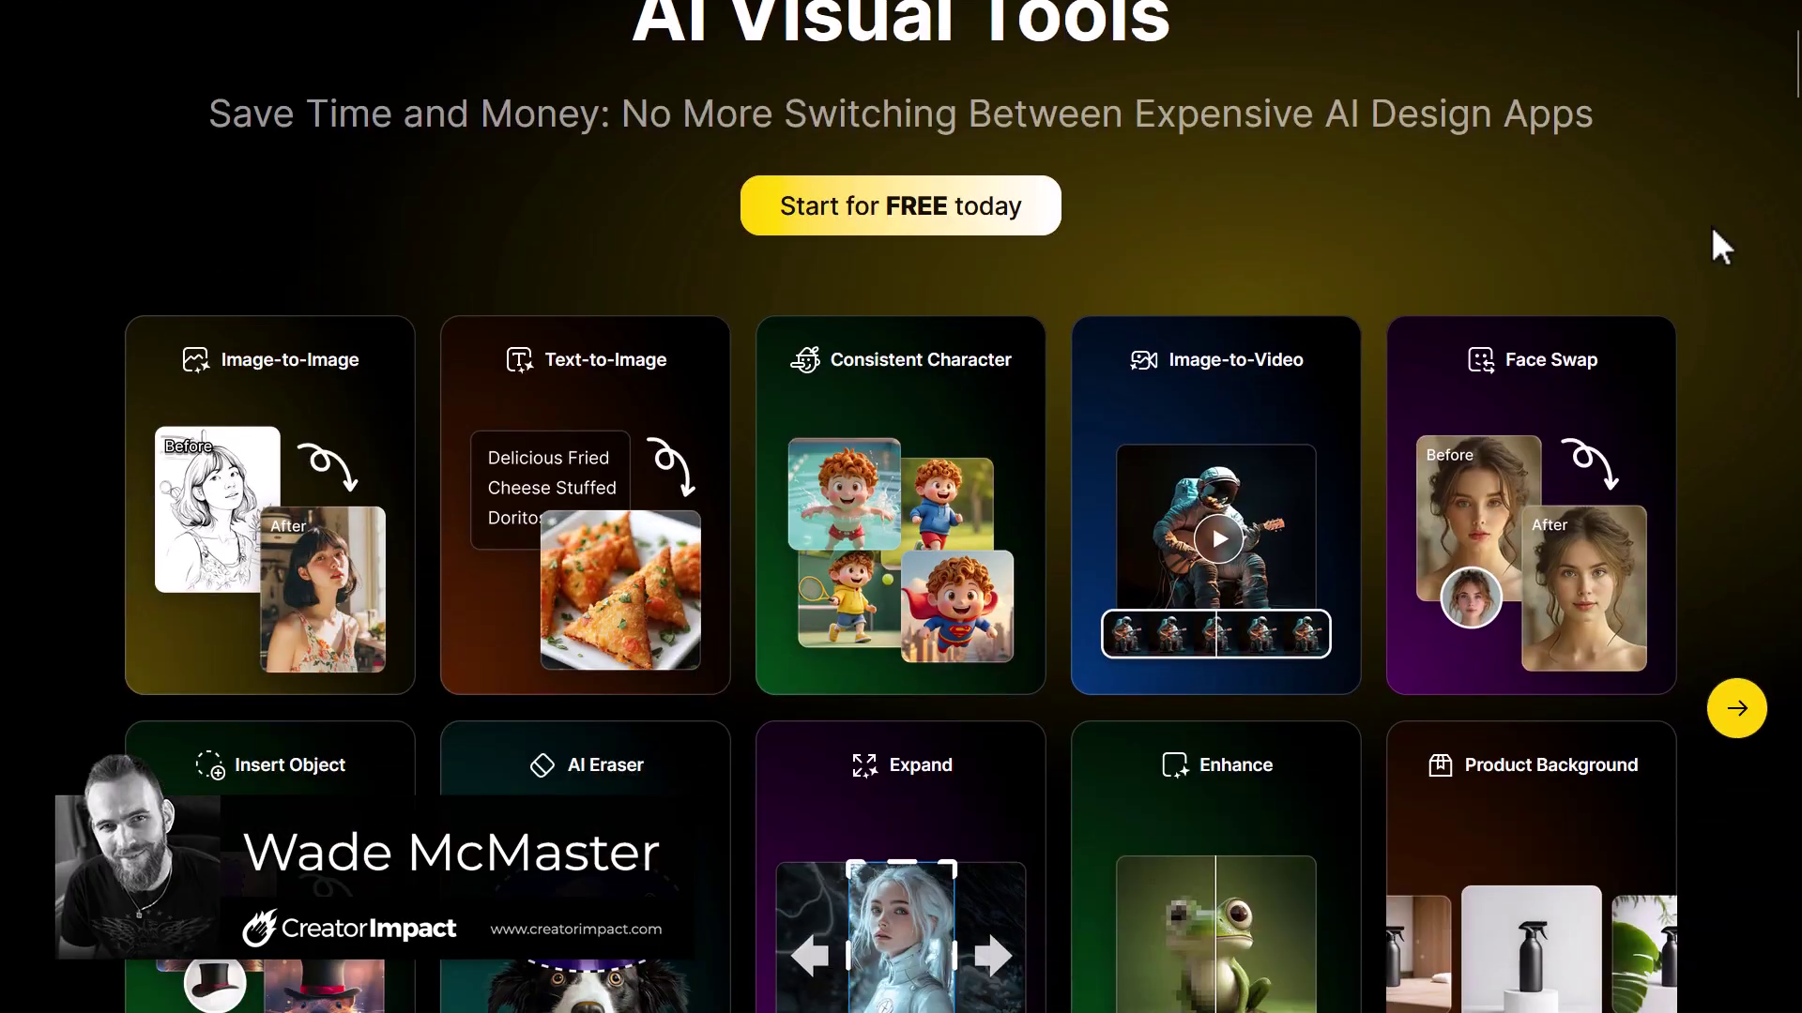
scroll(1713, 230, down, 7)
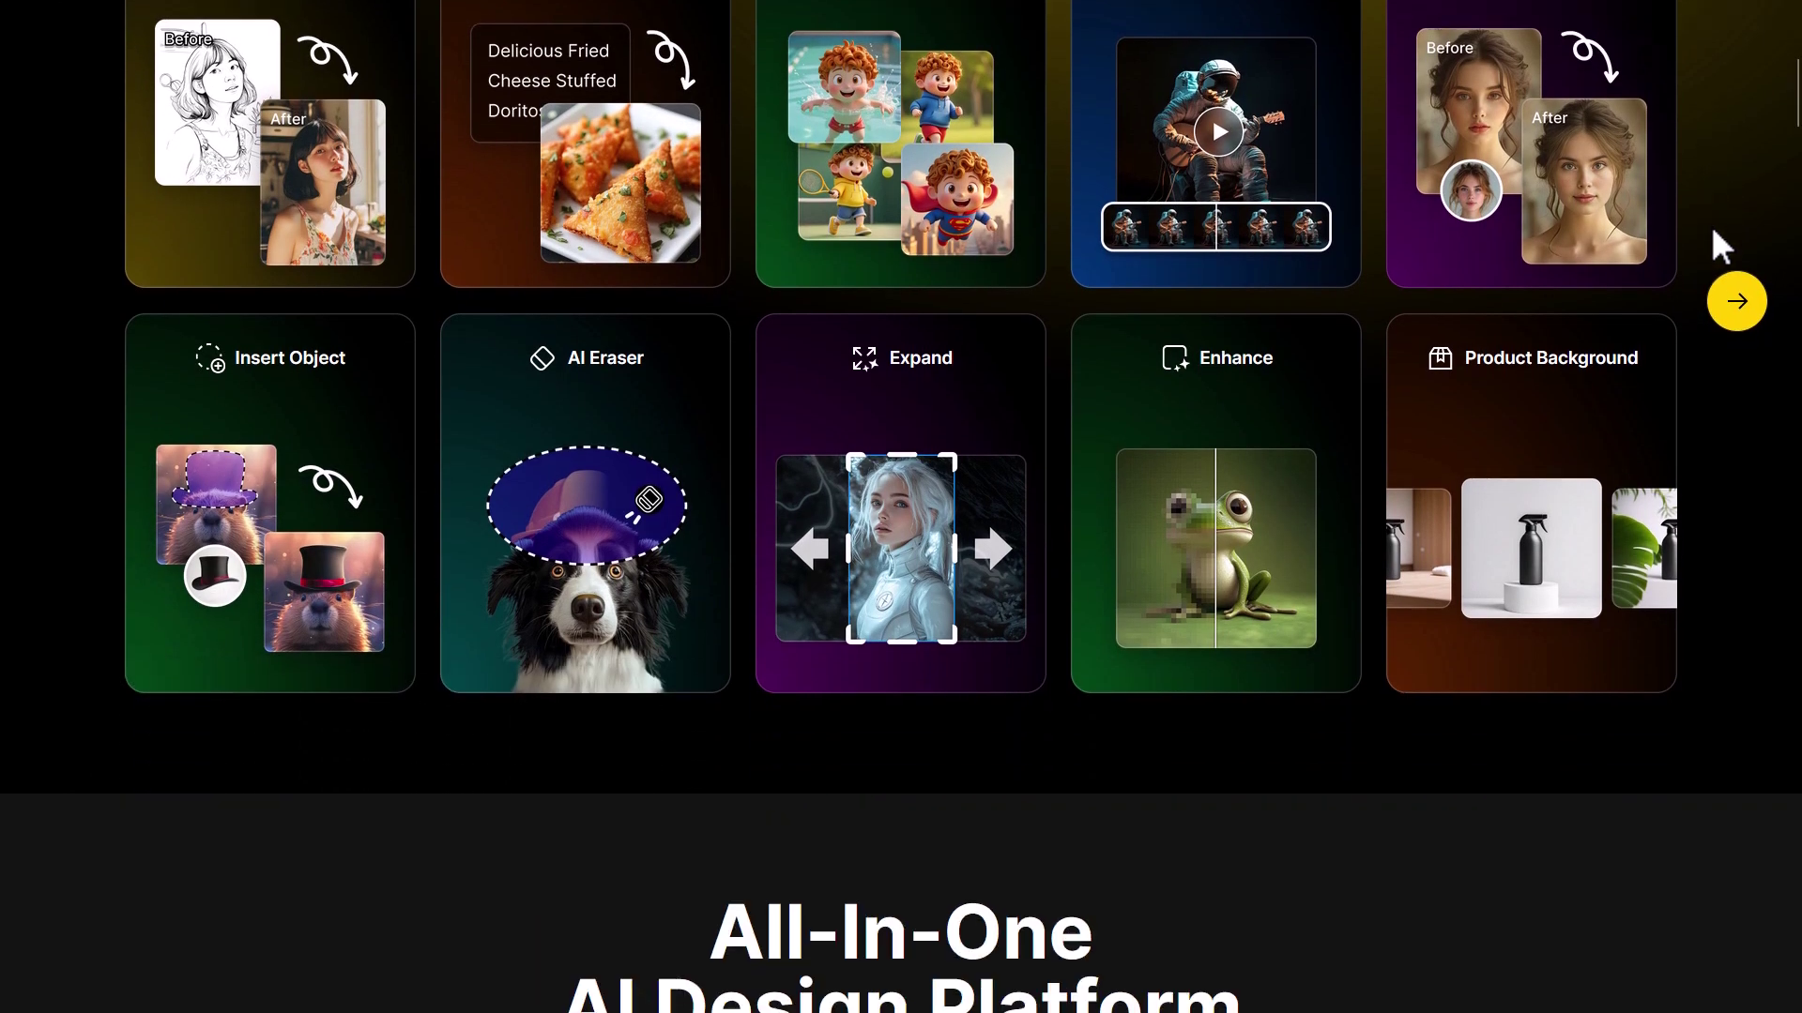
scroll(1722, 246, down, 12)
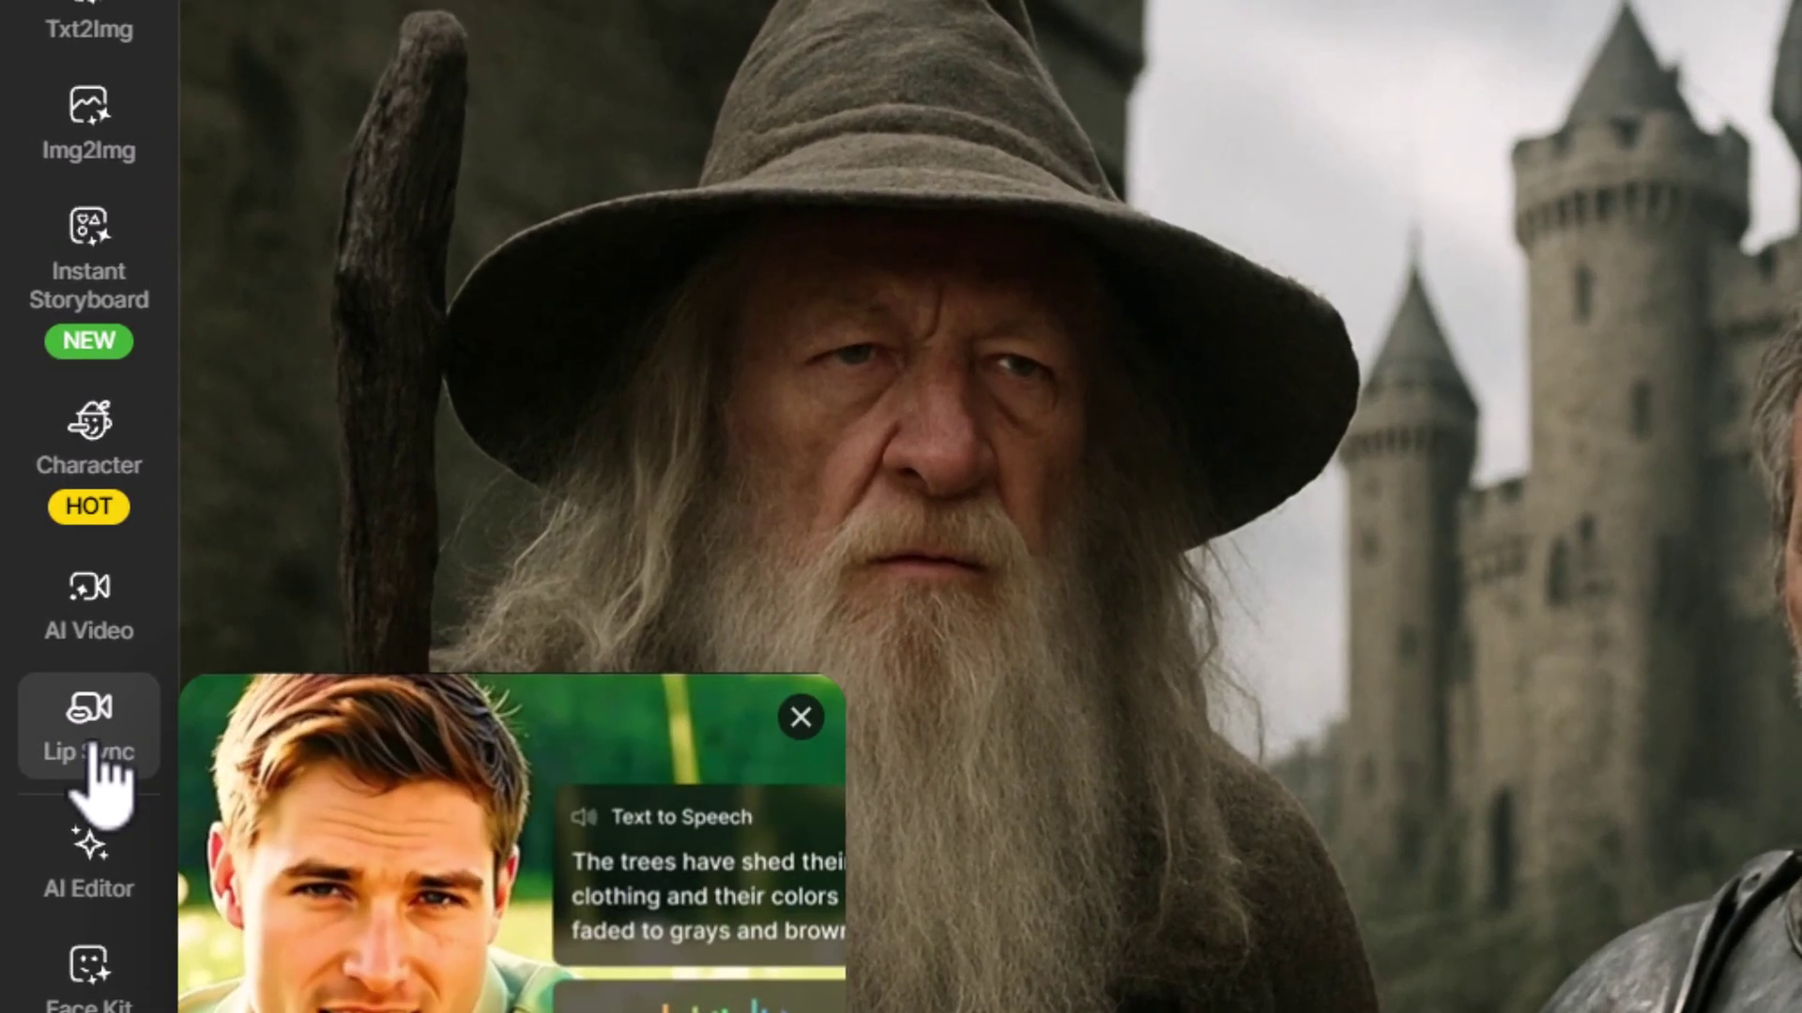
Start a Lip Sync using the canvas image of the wizard and the knight as the face image
click(91, 746)
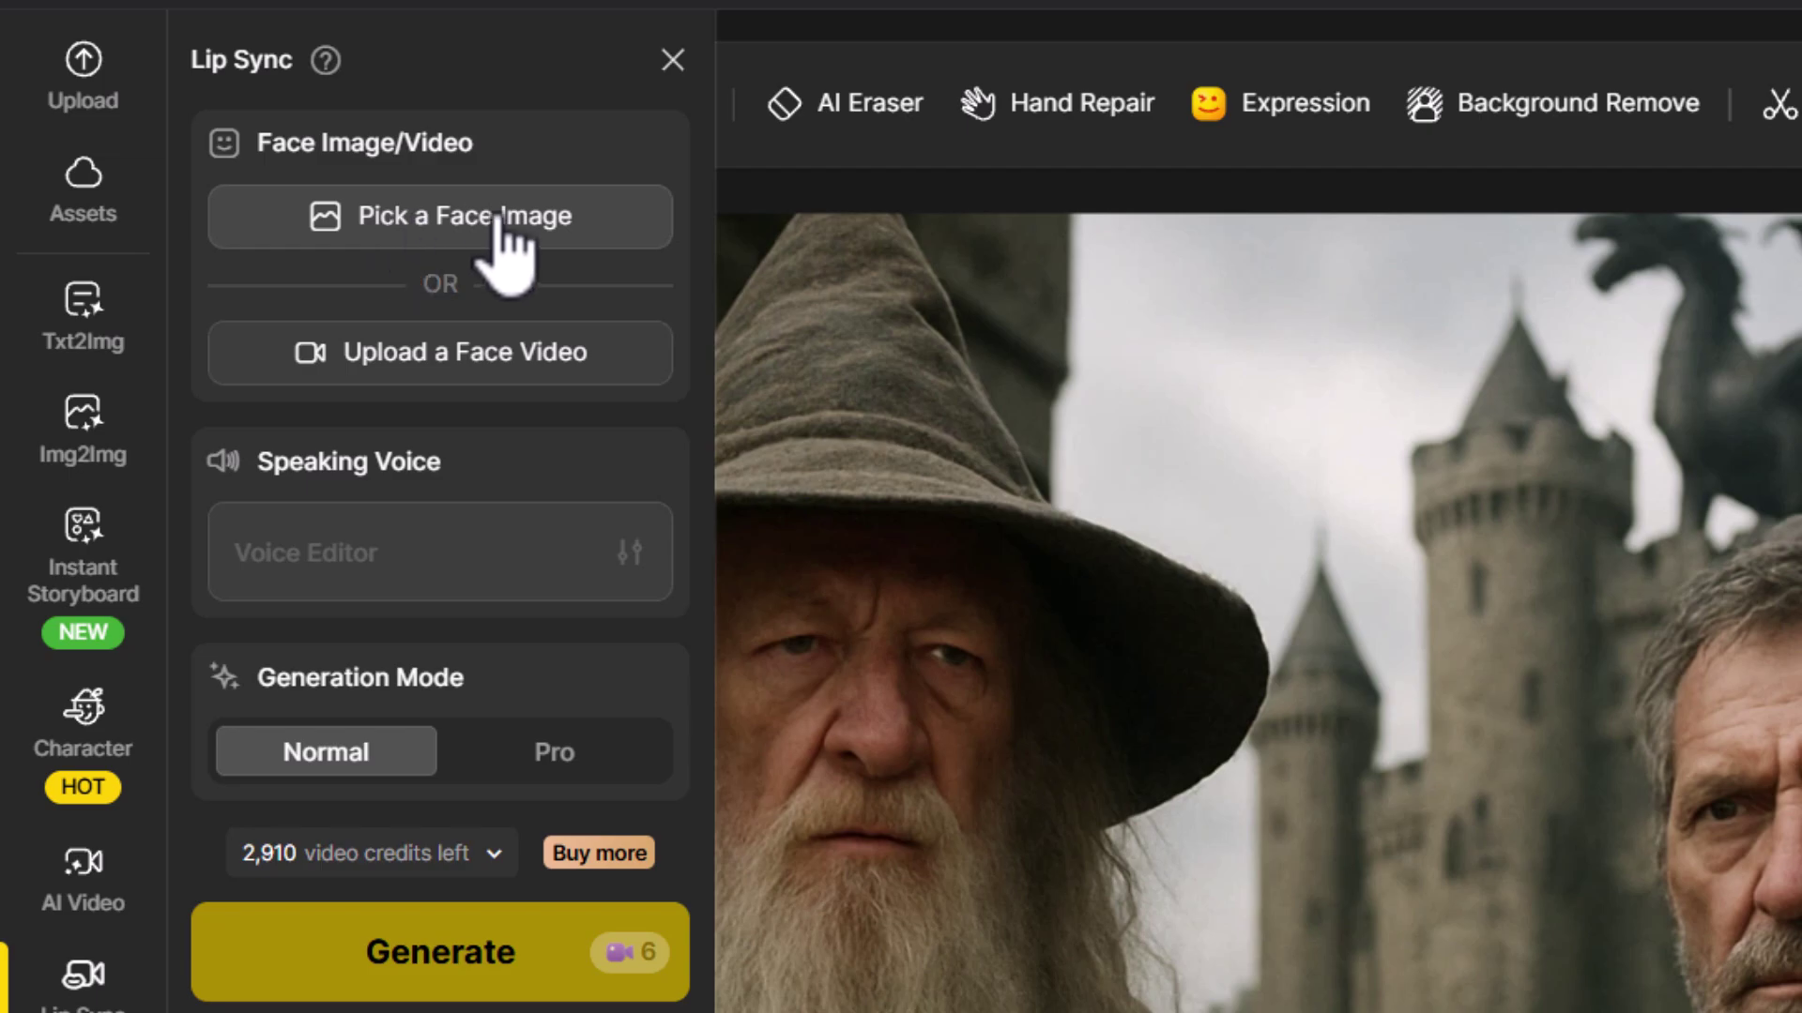
click(503, 250)
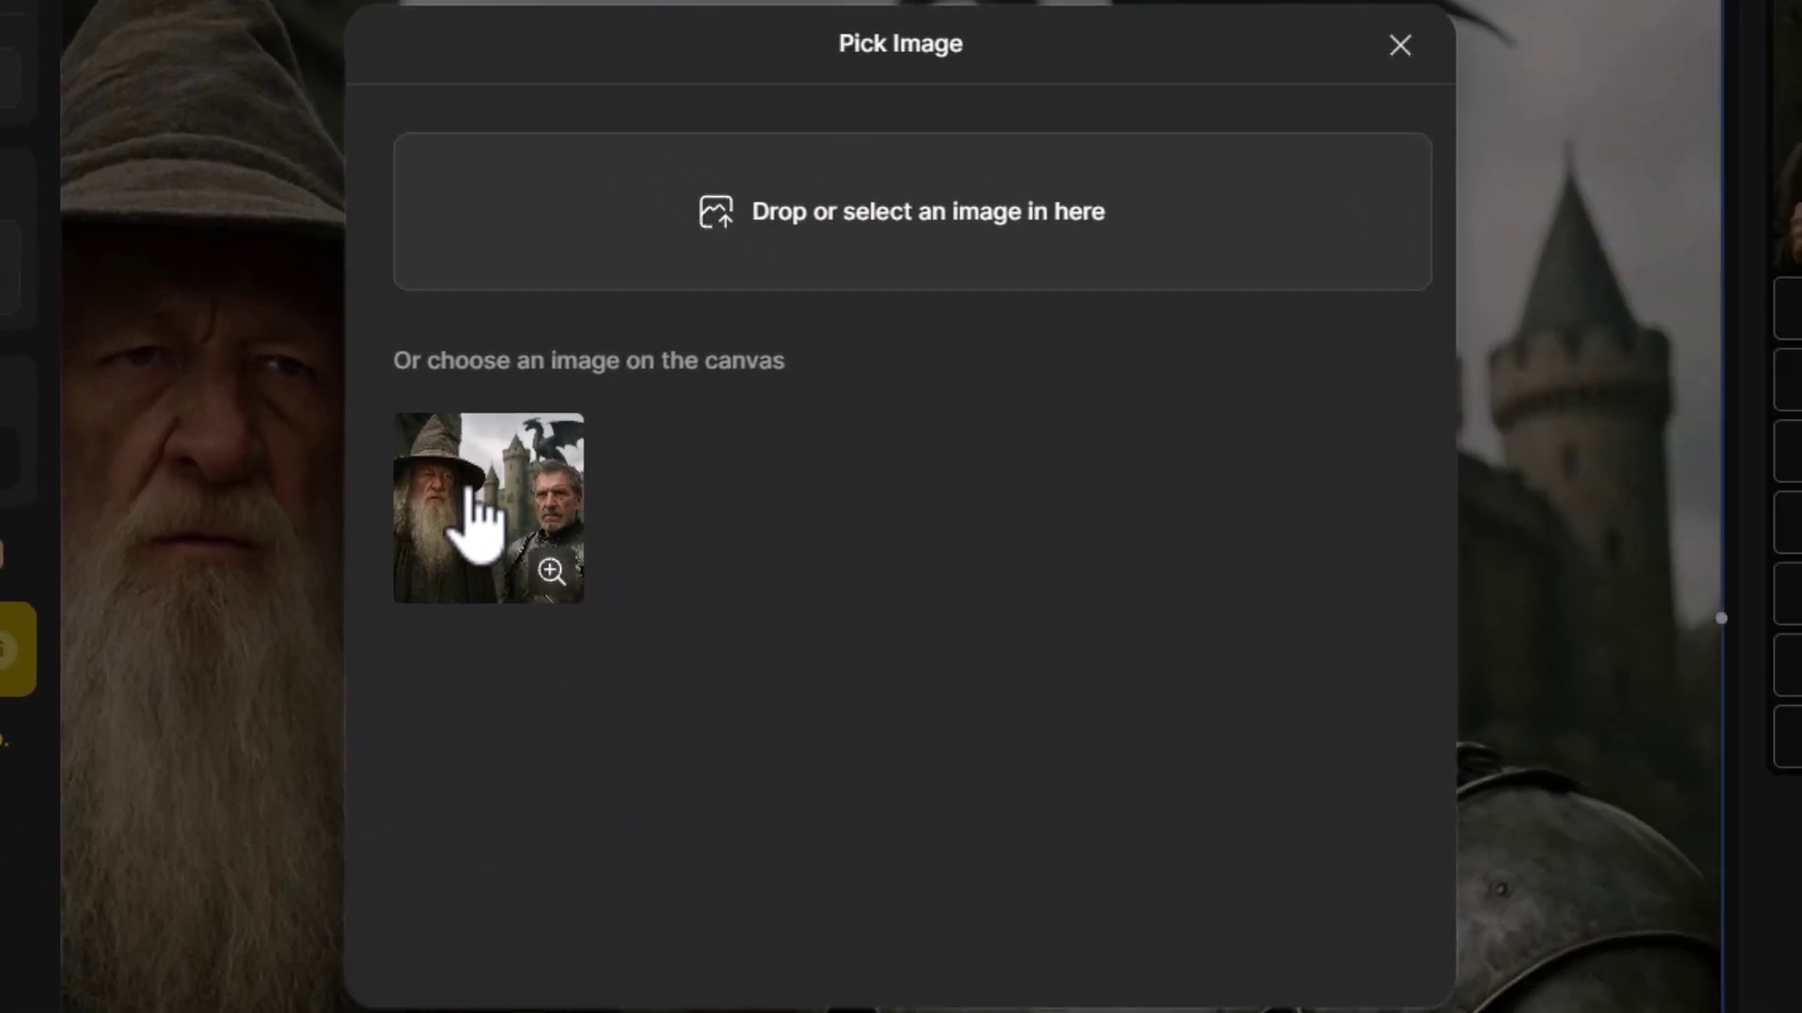
click(478, 525)
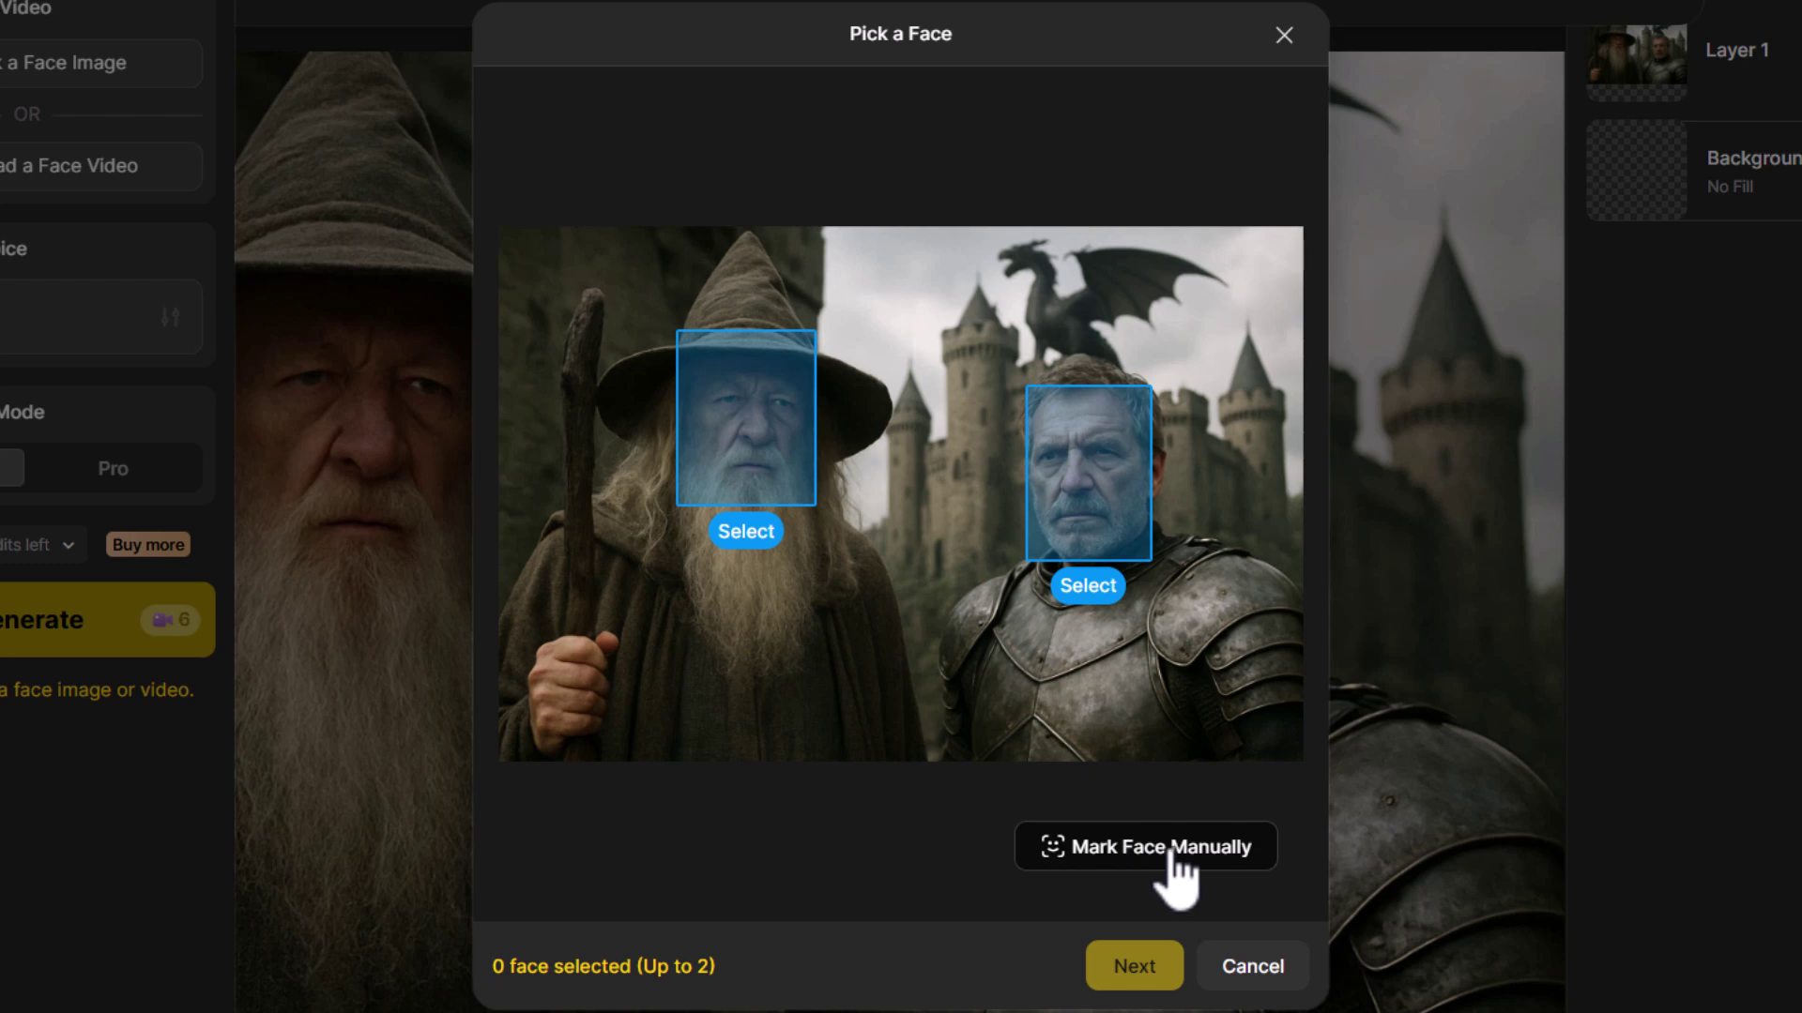
Select both the wizard's and the knight's faces as speakers and proceed to the voice editor
click(758, 416)
click(757, 413)
click(758, 418)
click(1074, 487)
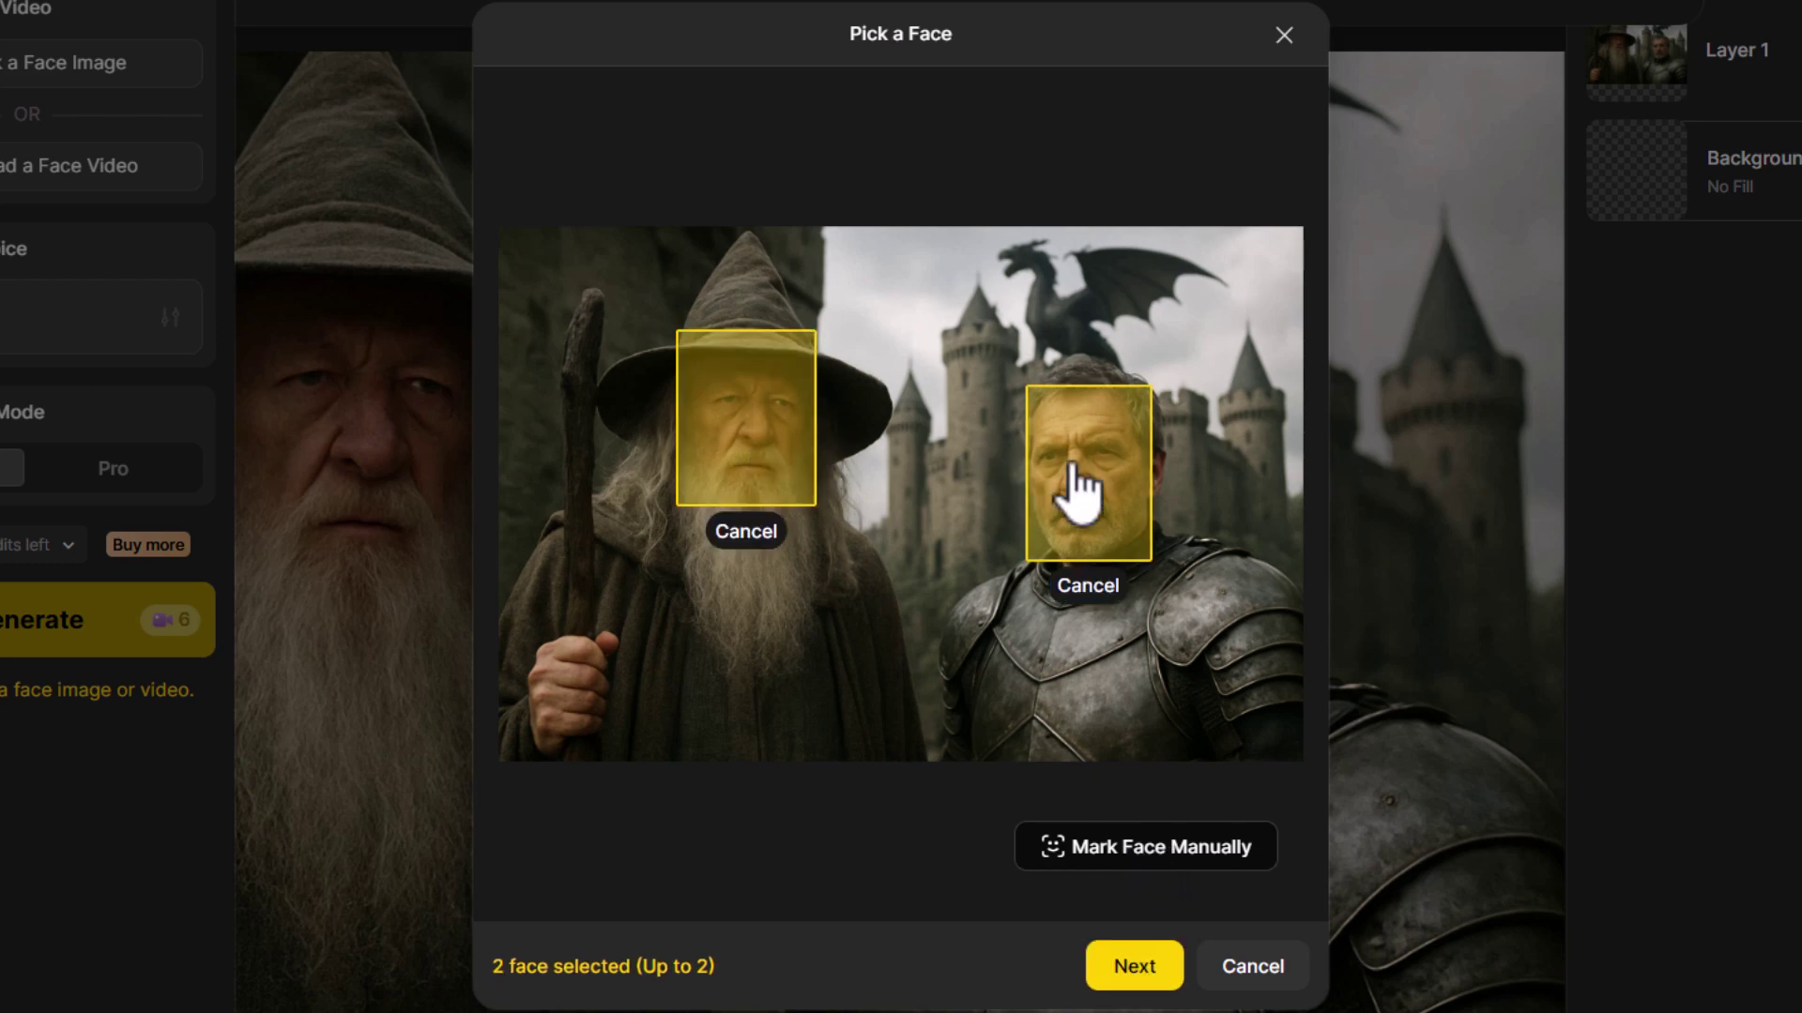
click(1117, 977)
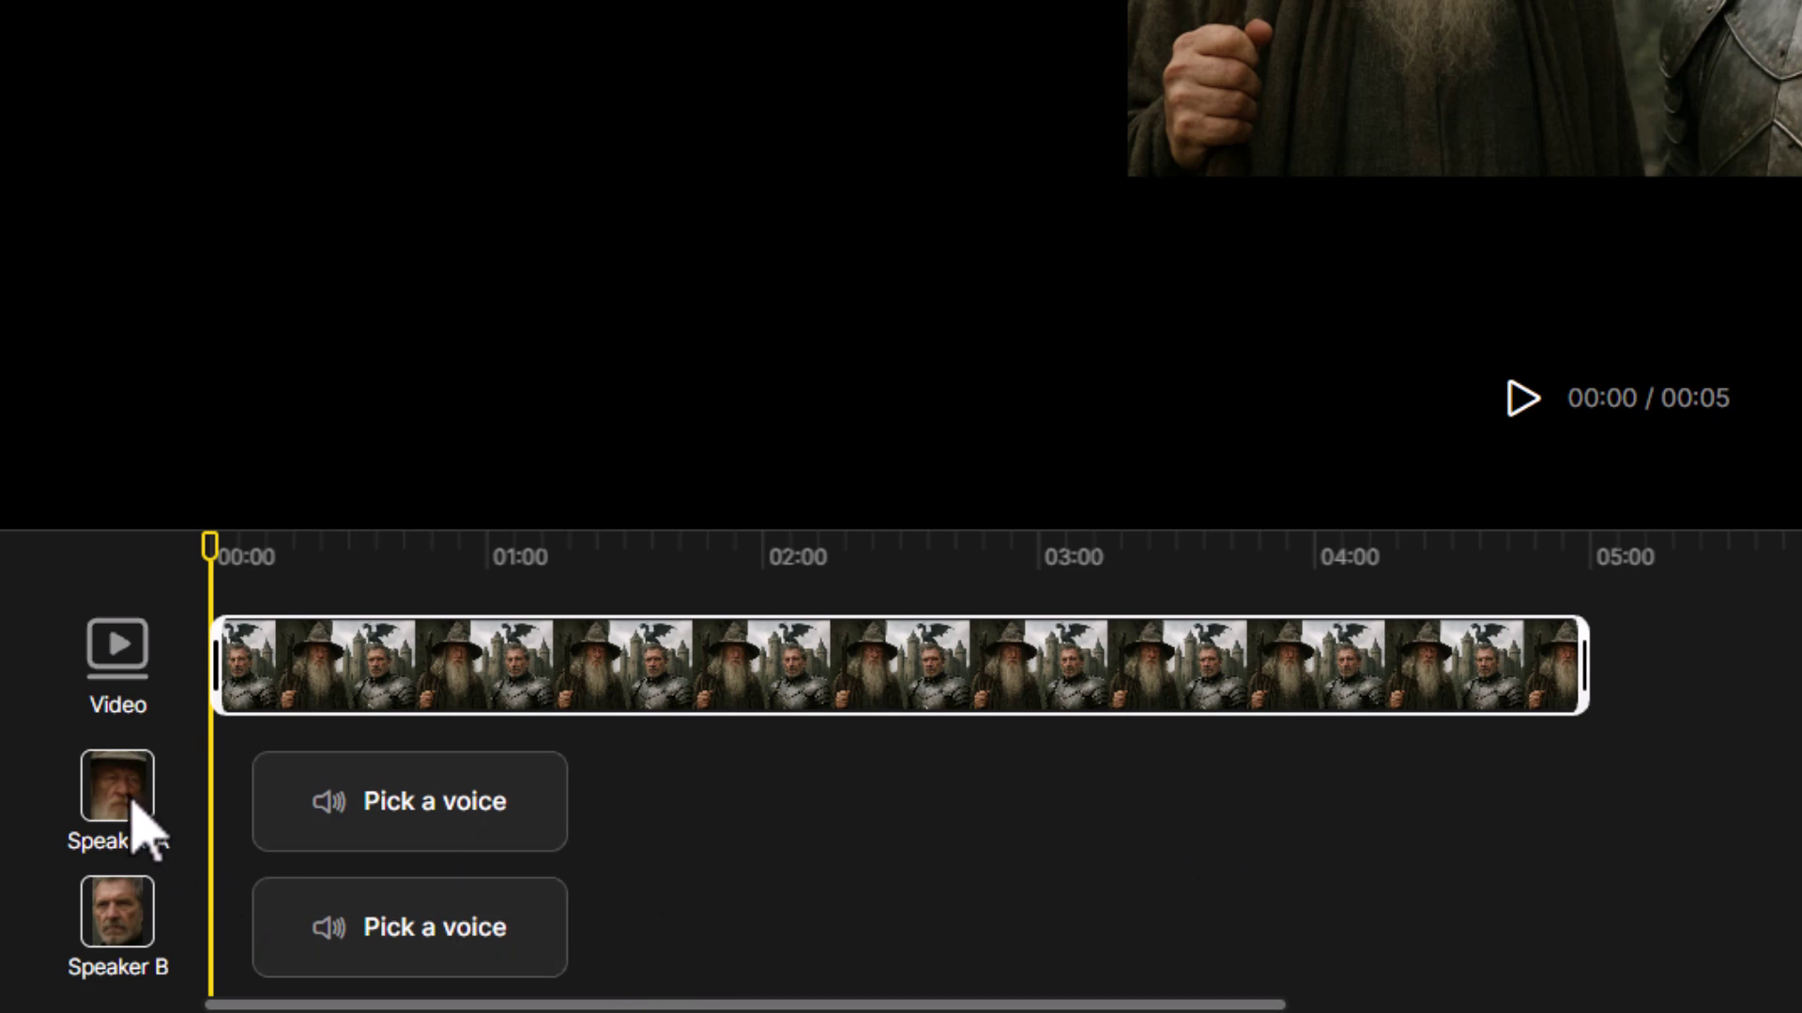
Generate Speaker A's text-to-speech line "I could use a drink right now!" with the Adam Stone narrative voice
click(464, 802)
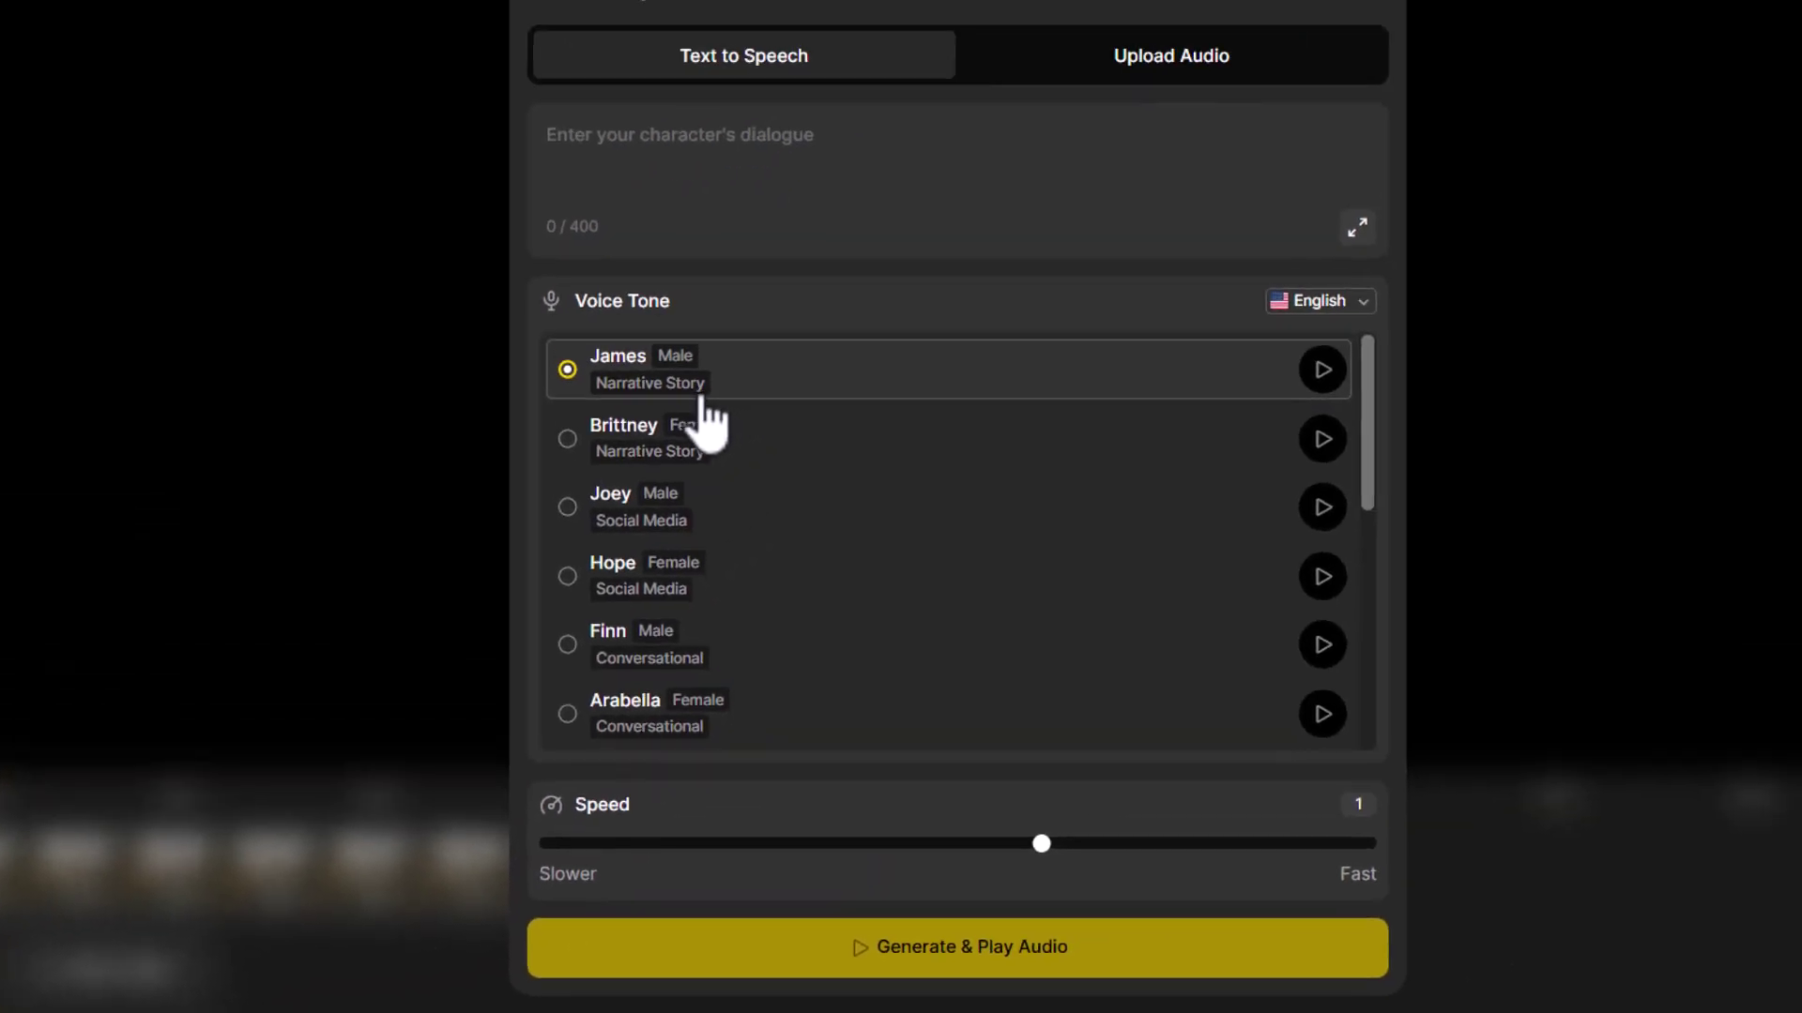
scroll(702, 402, down, 5)
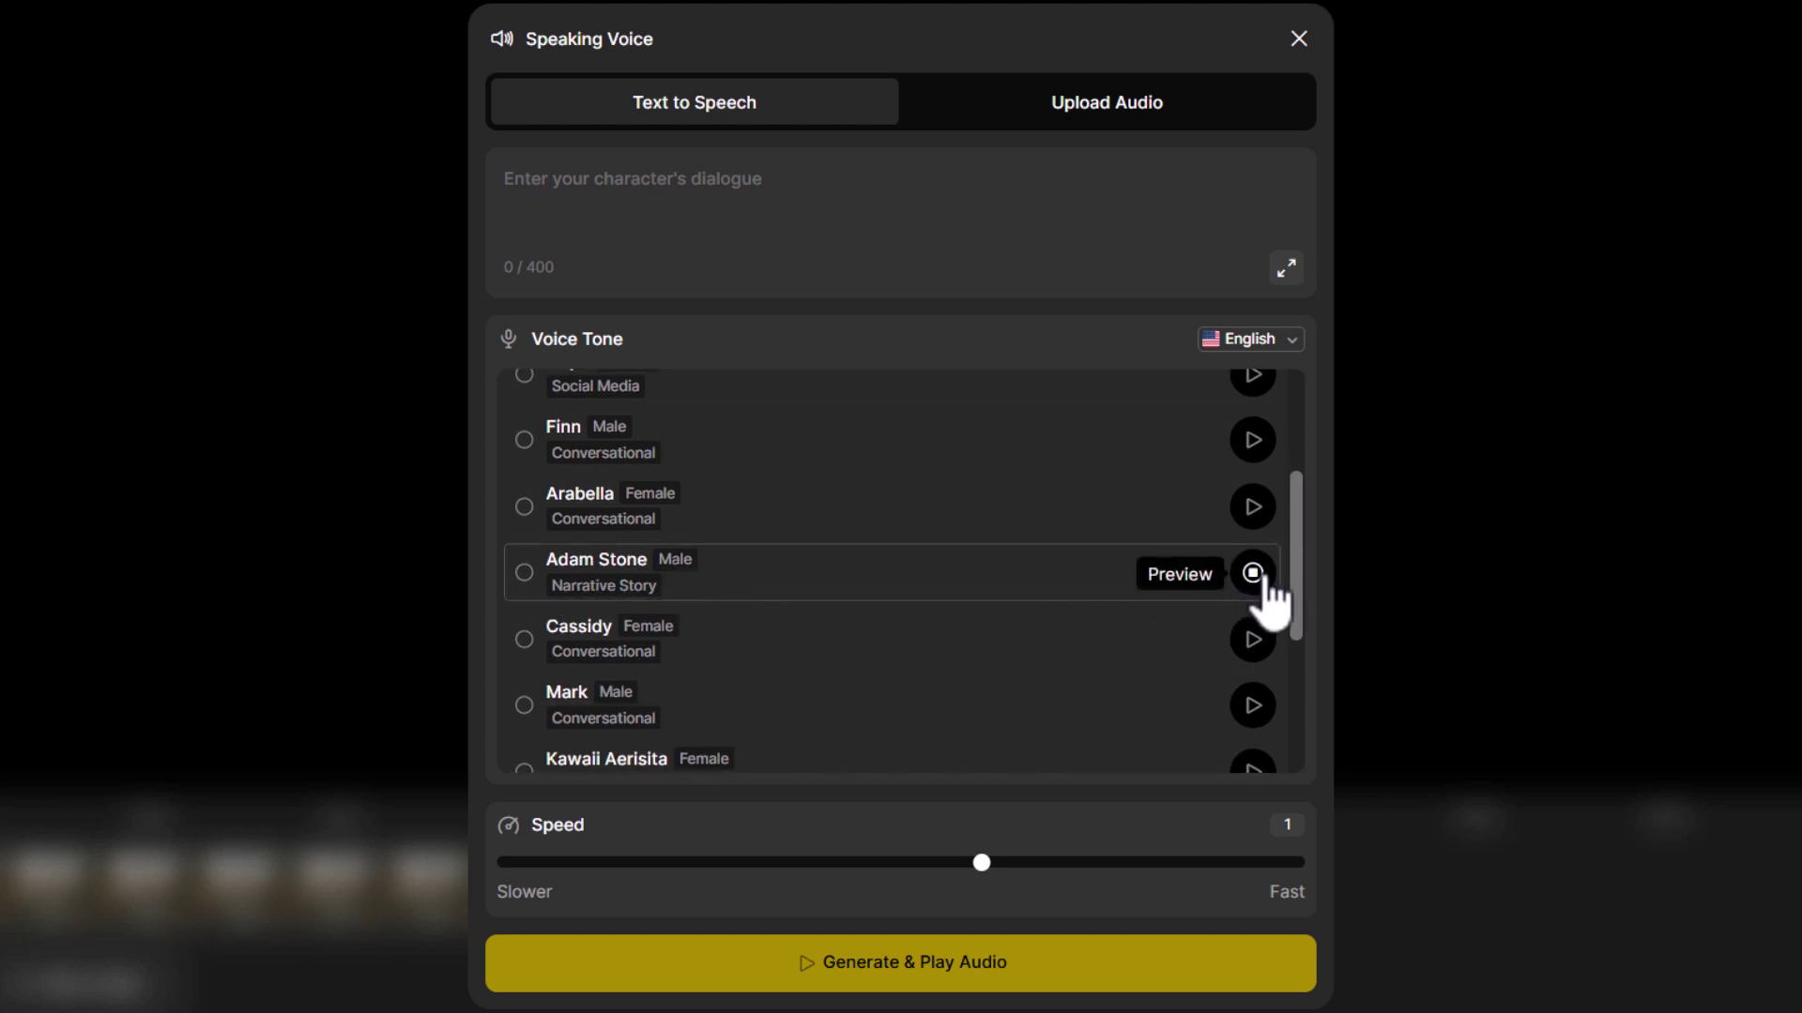
click(524, 573)
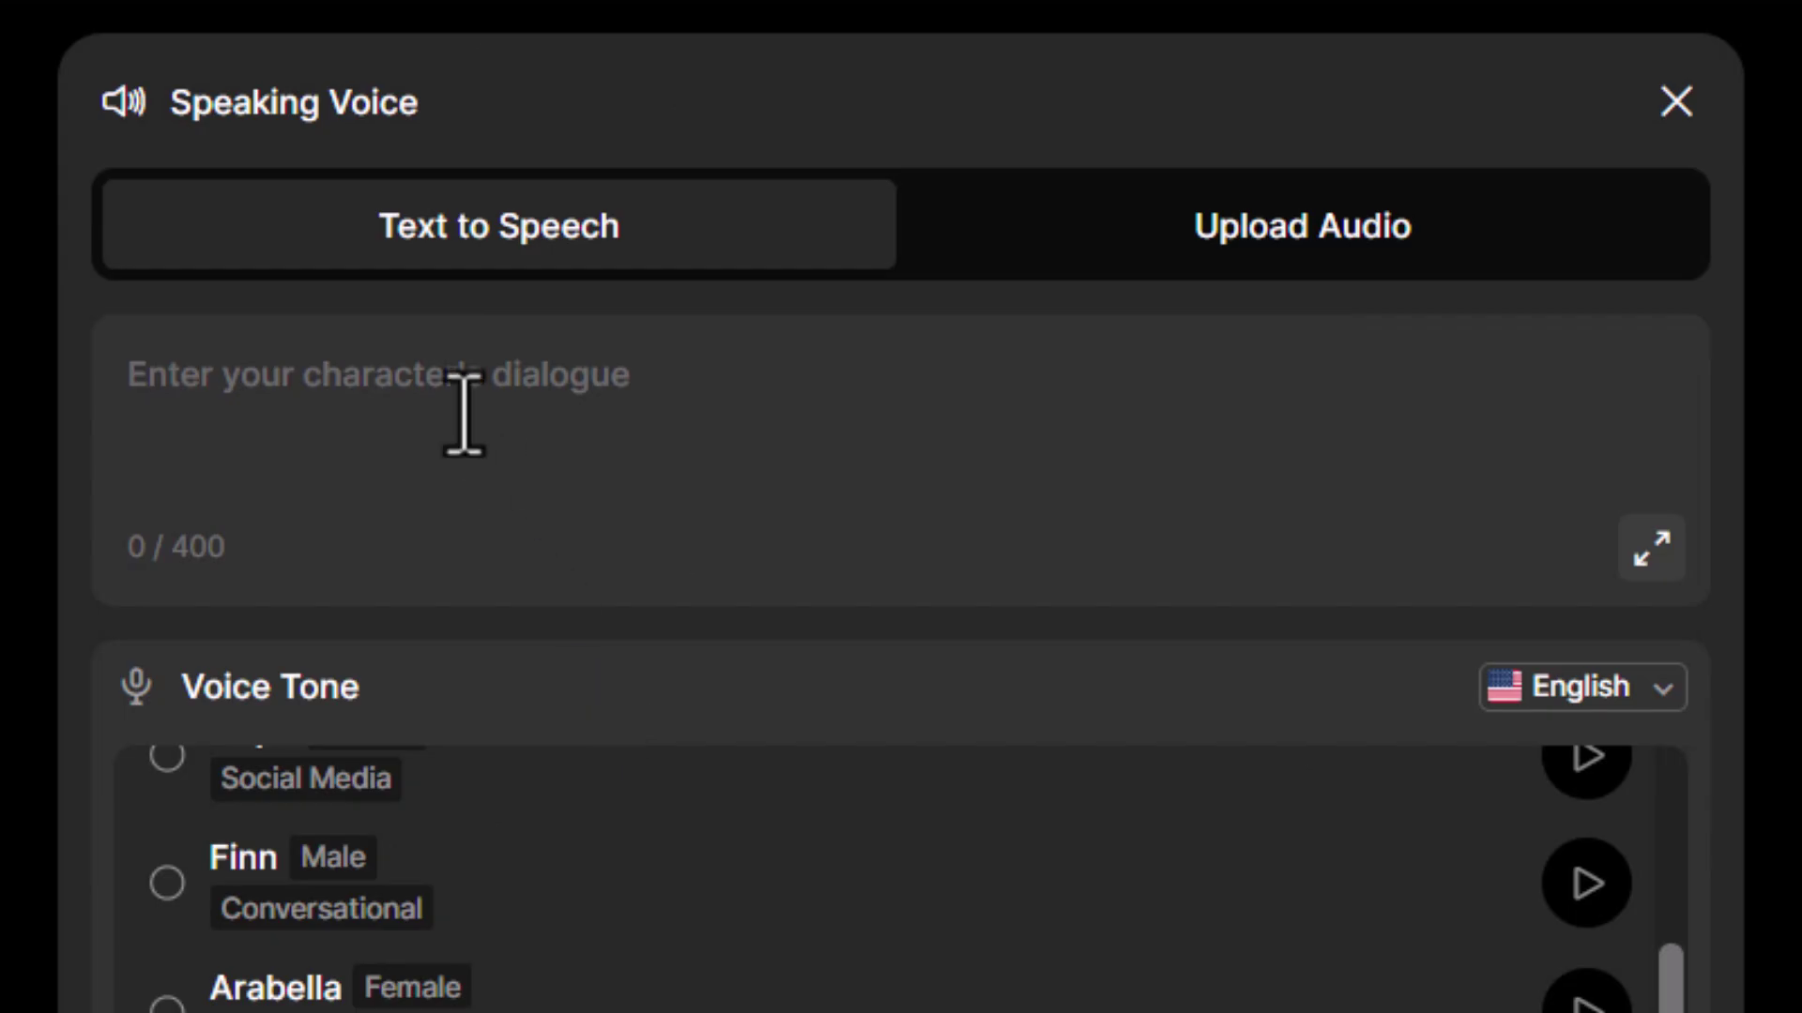
click(452, 391)
text(I could use a drink right now!)
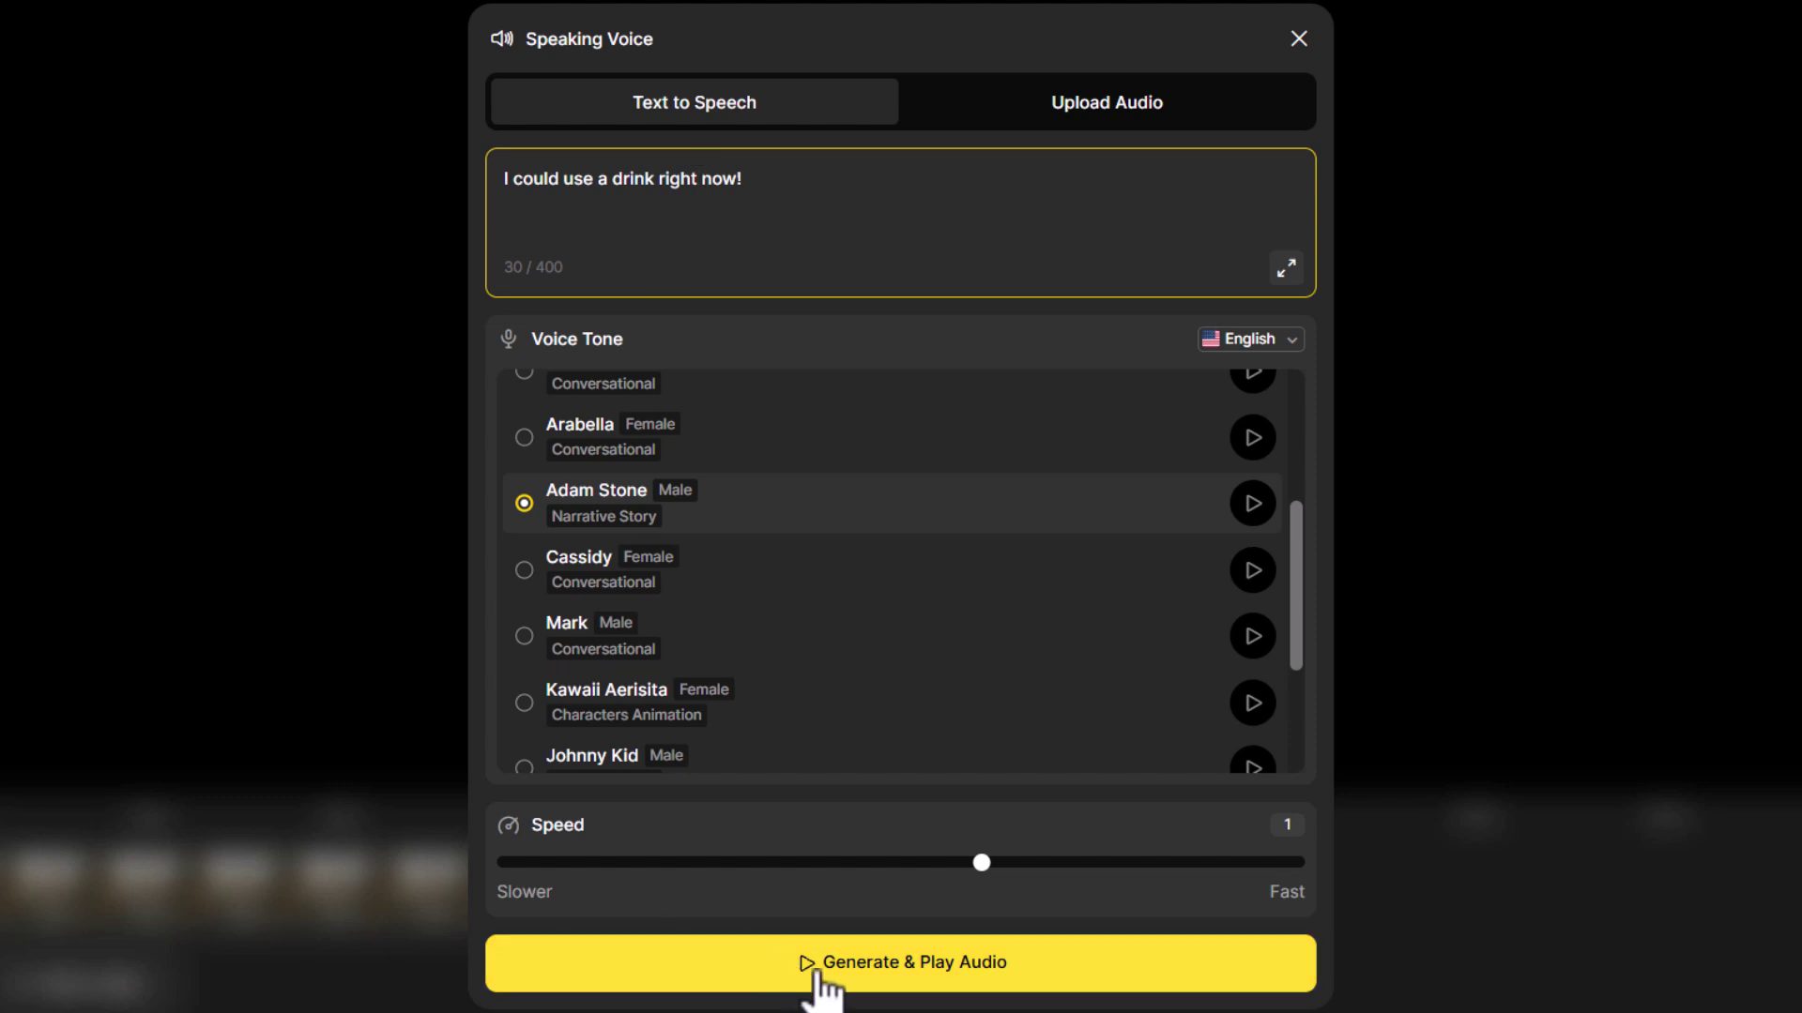
click(805, 981)
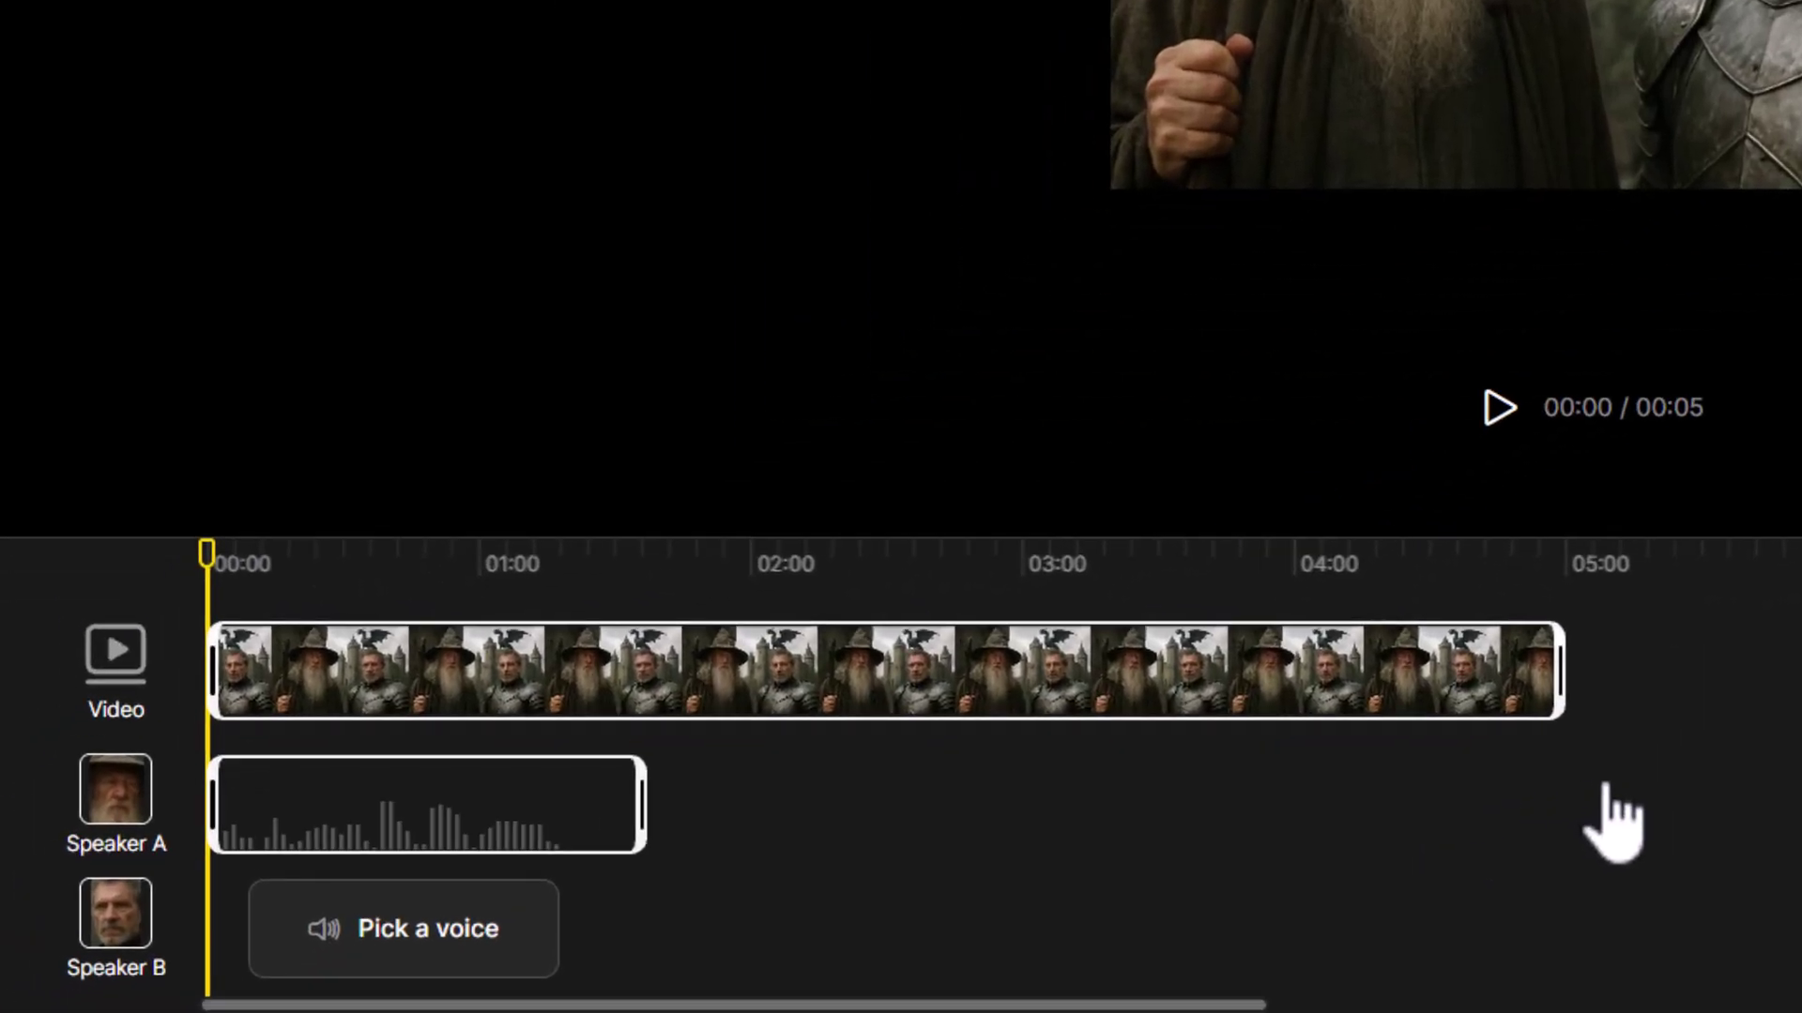
Add the text-to-speech line "why don't you use your magic?" as Speaker B's voice
mouse_move(367, 786)
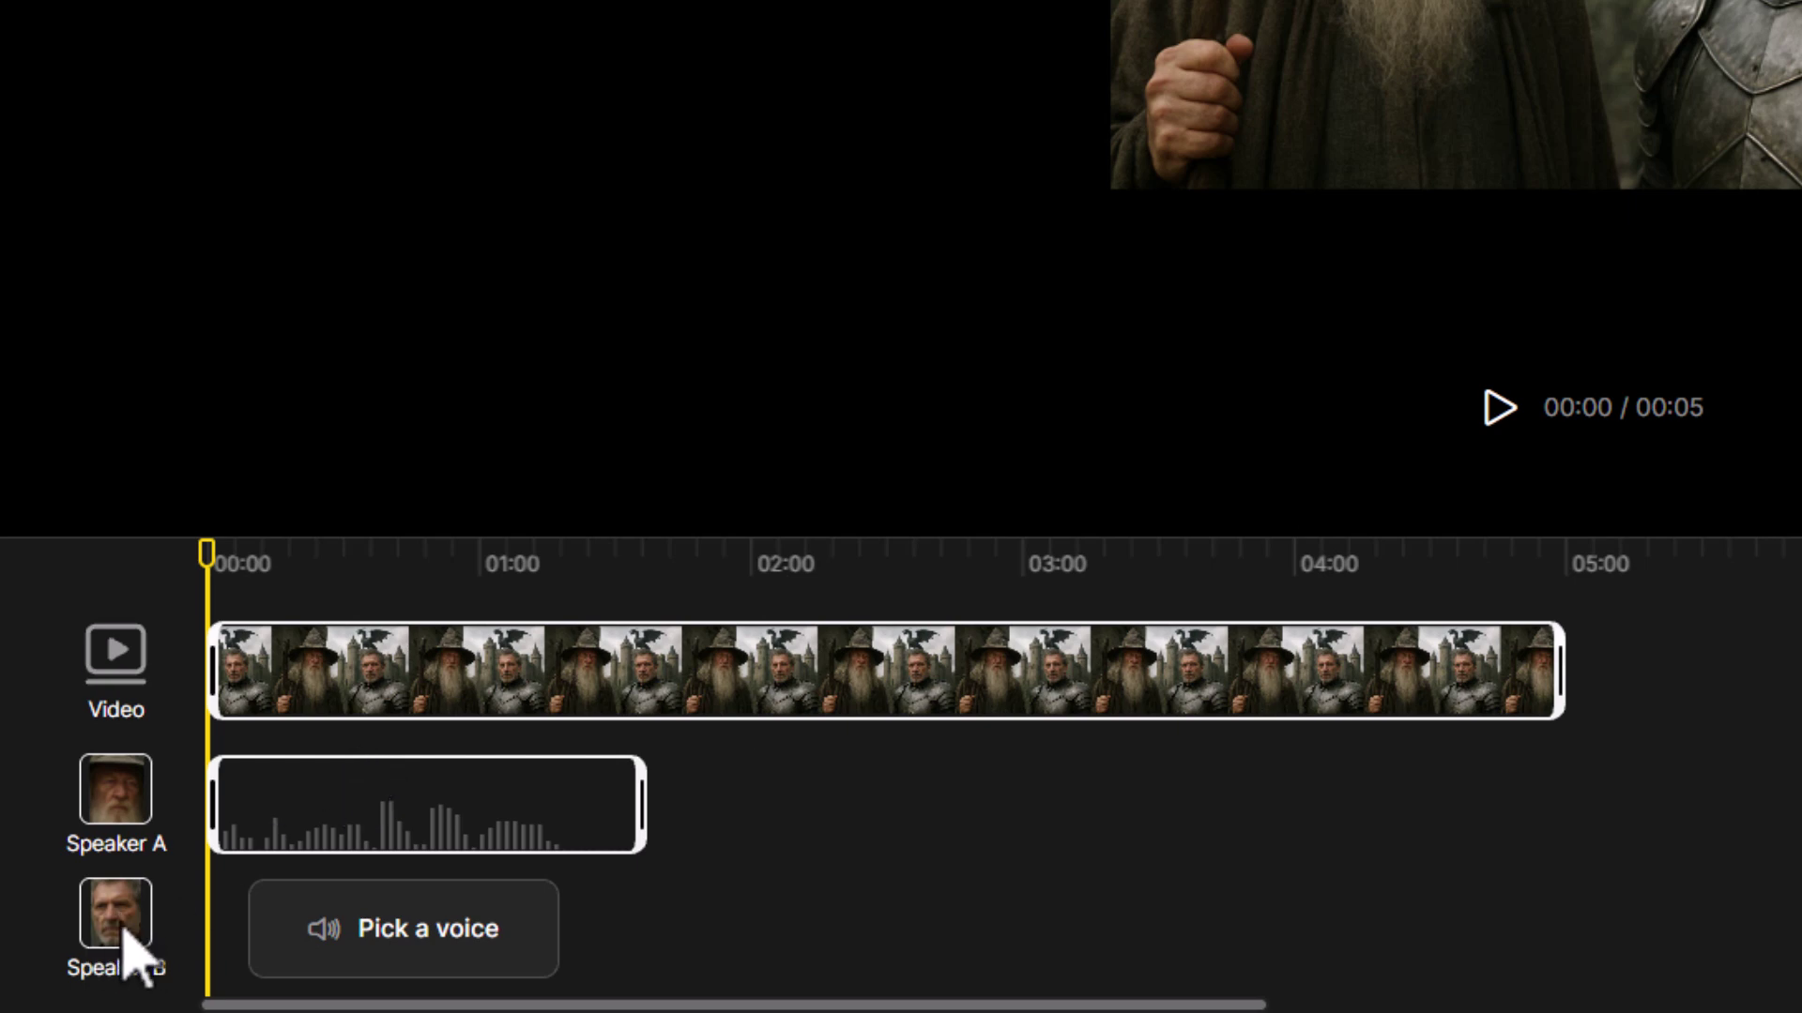
click(445, 938)
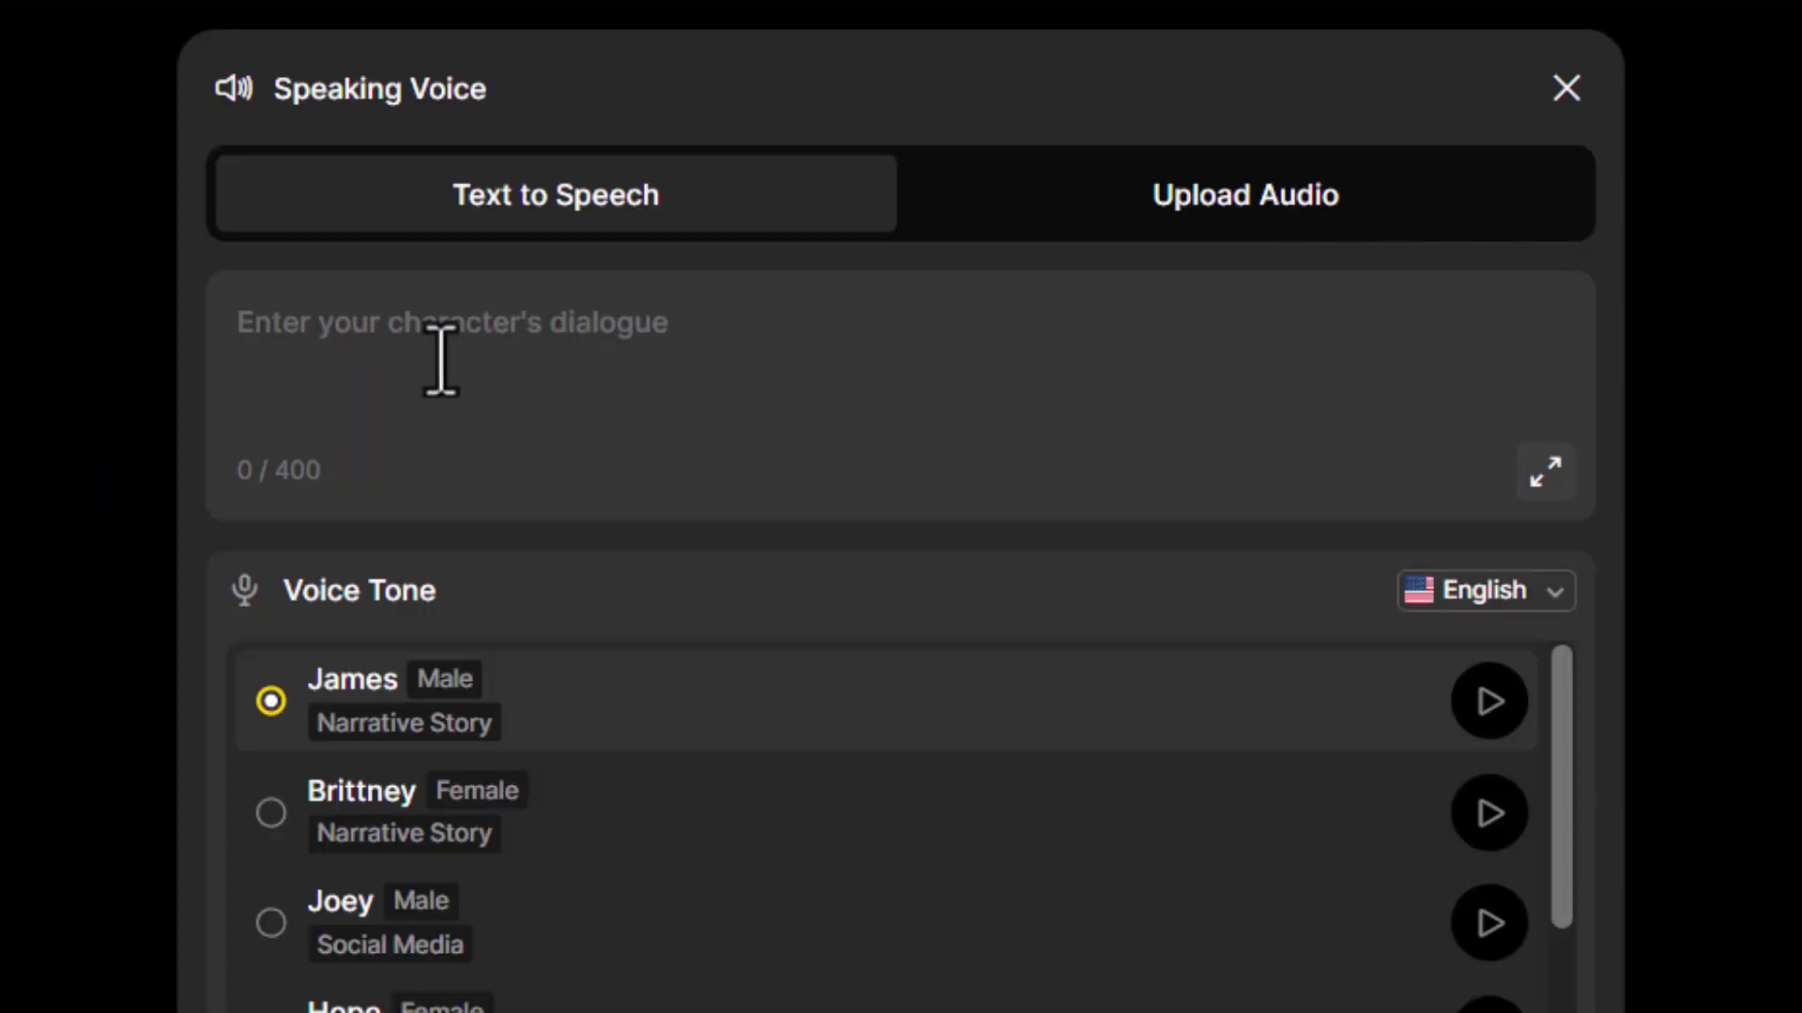
click(643, 213)
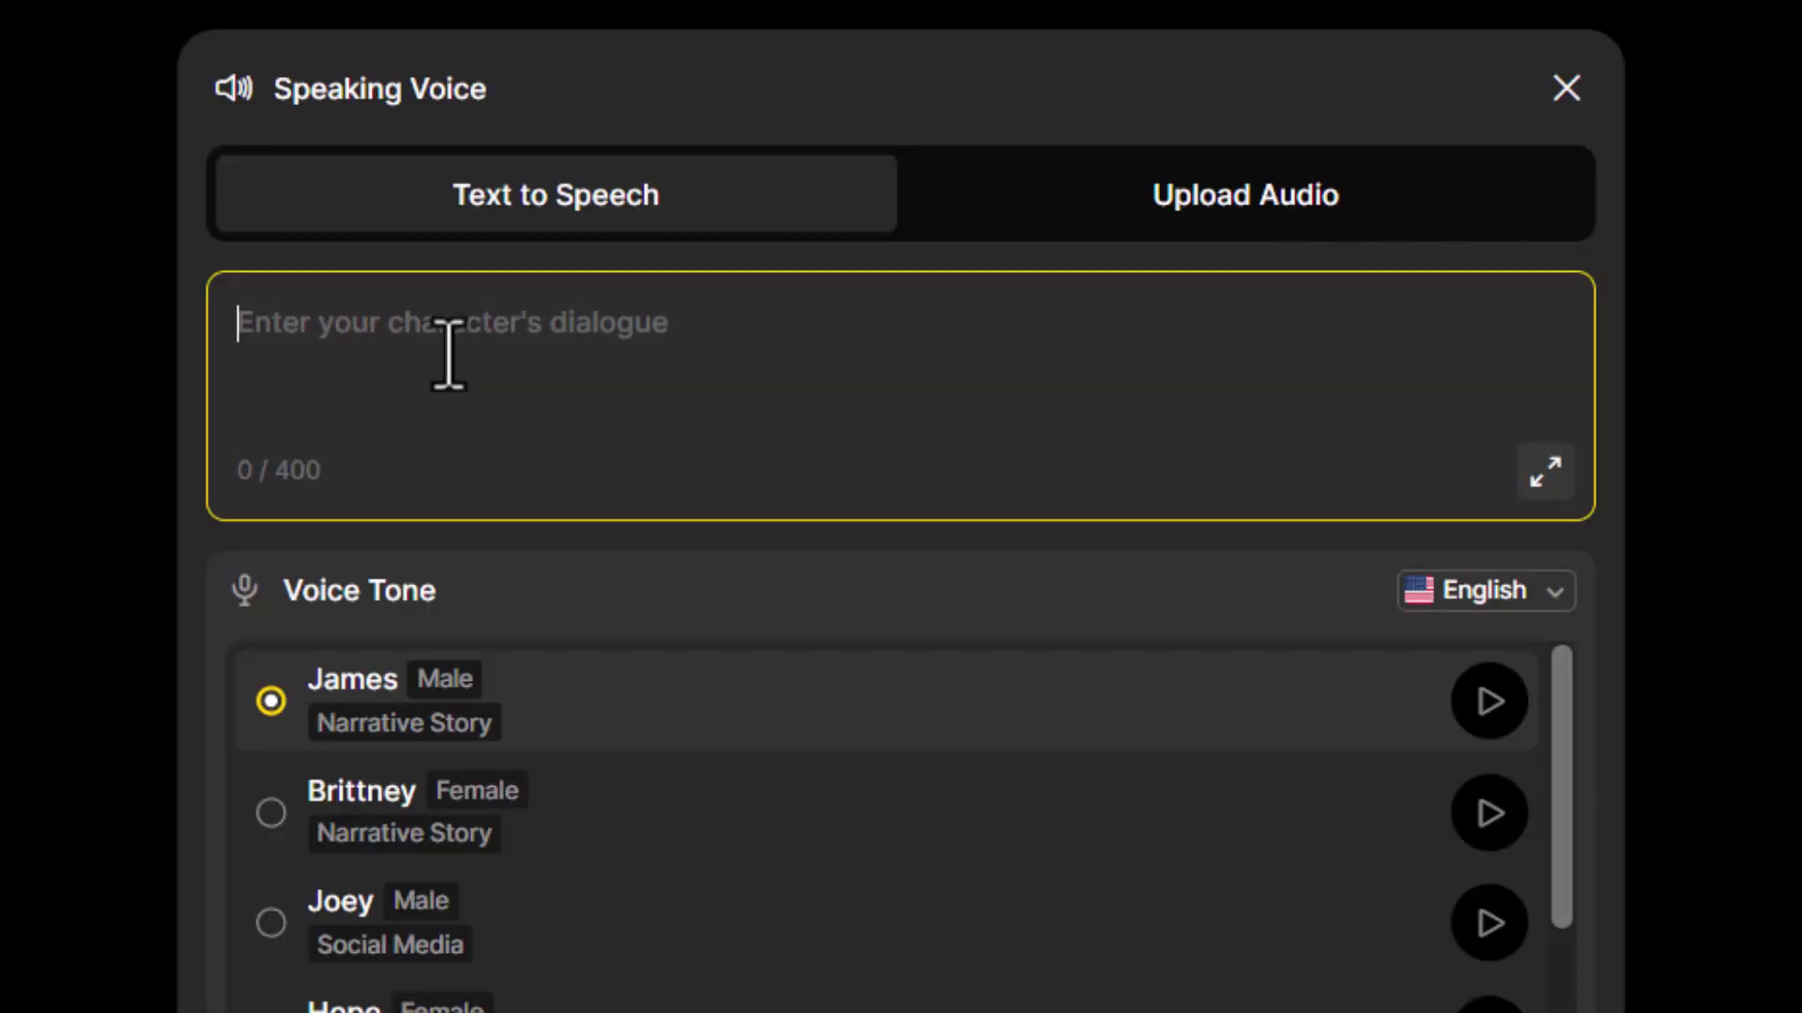
text(why don't you use your magic?)
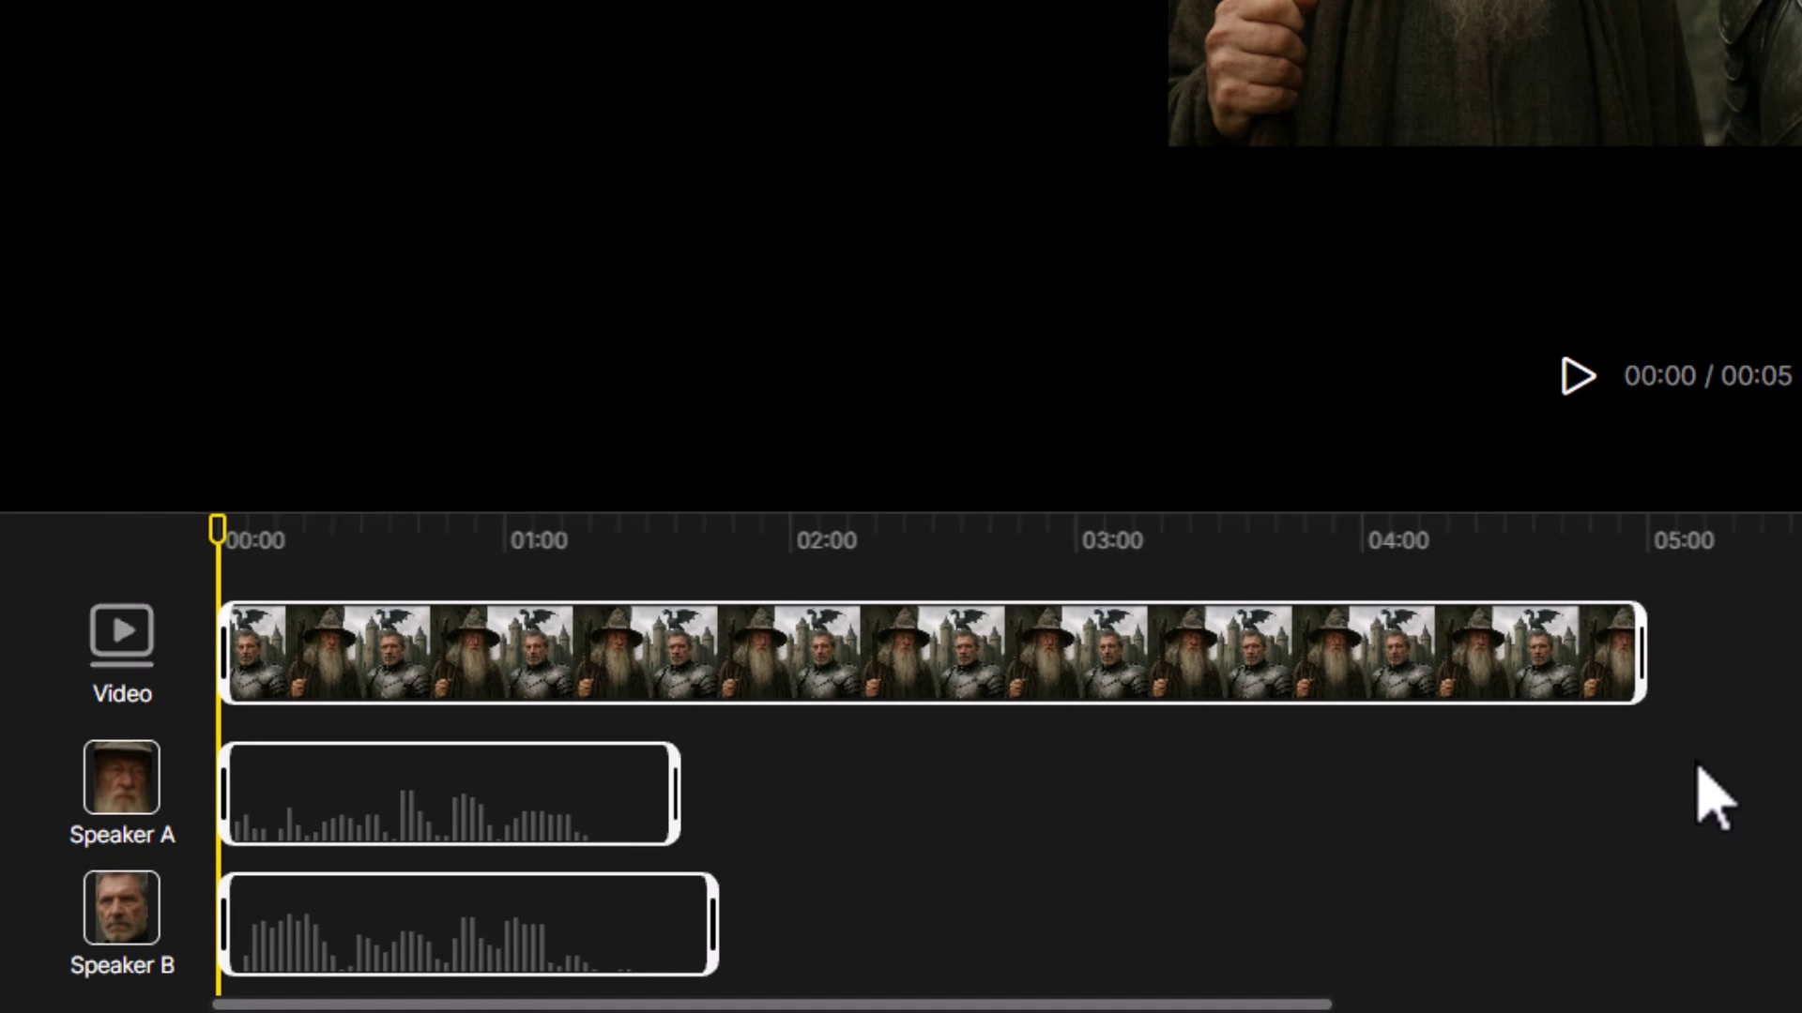
Shift Speaker B's audio clip along the timeline so it starts near the end of Speaker A's clip
mouse_move(434, 932)
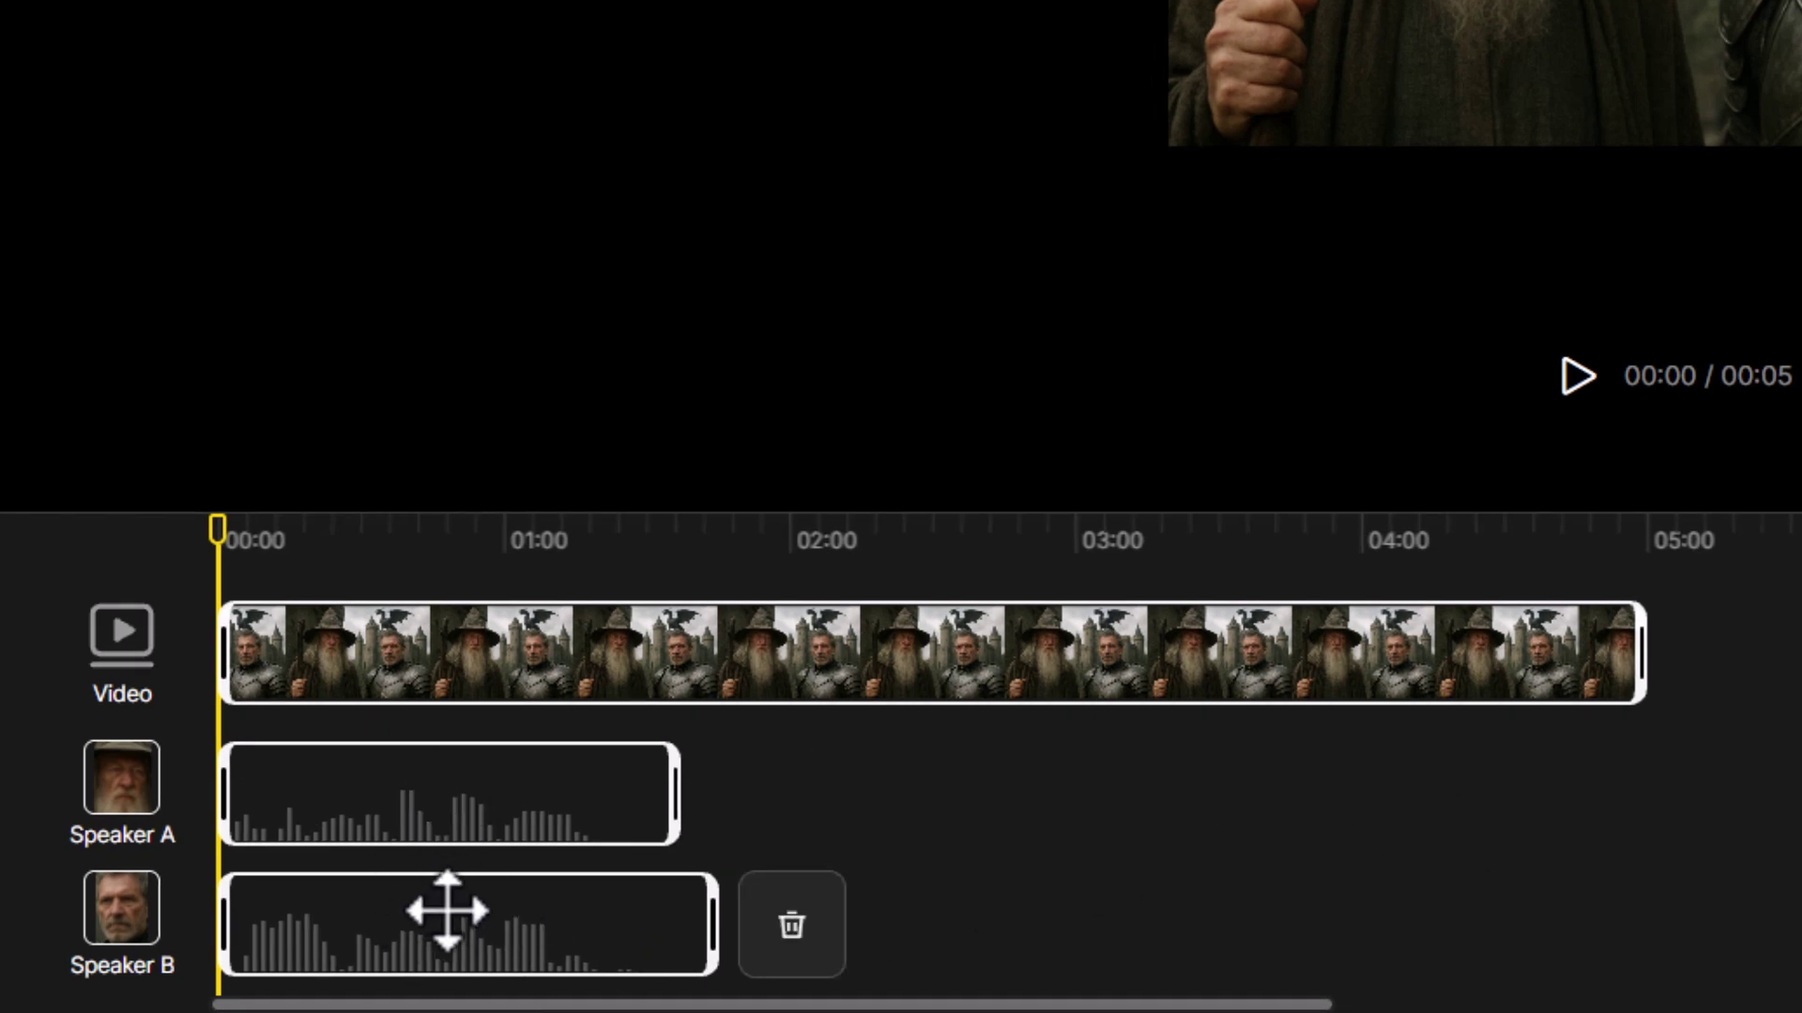
mouse_move(485, 794)
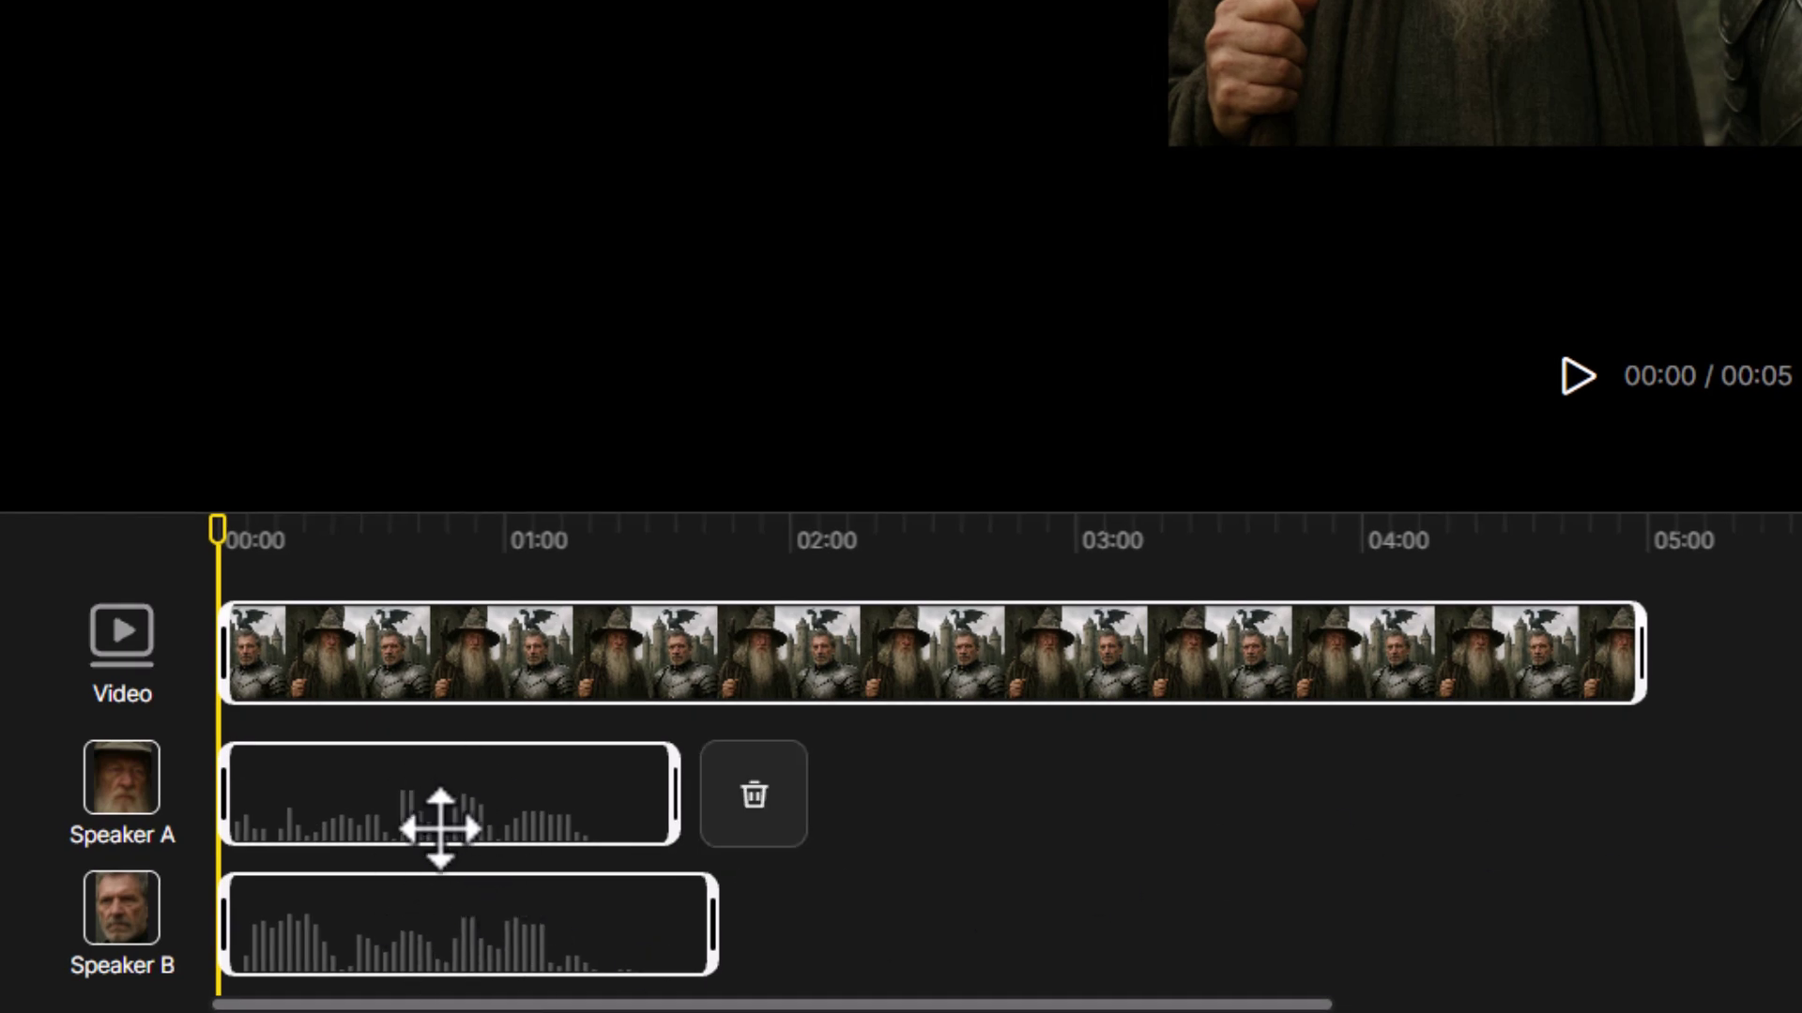
drag(497, 908, 871, 916)
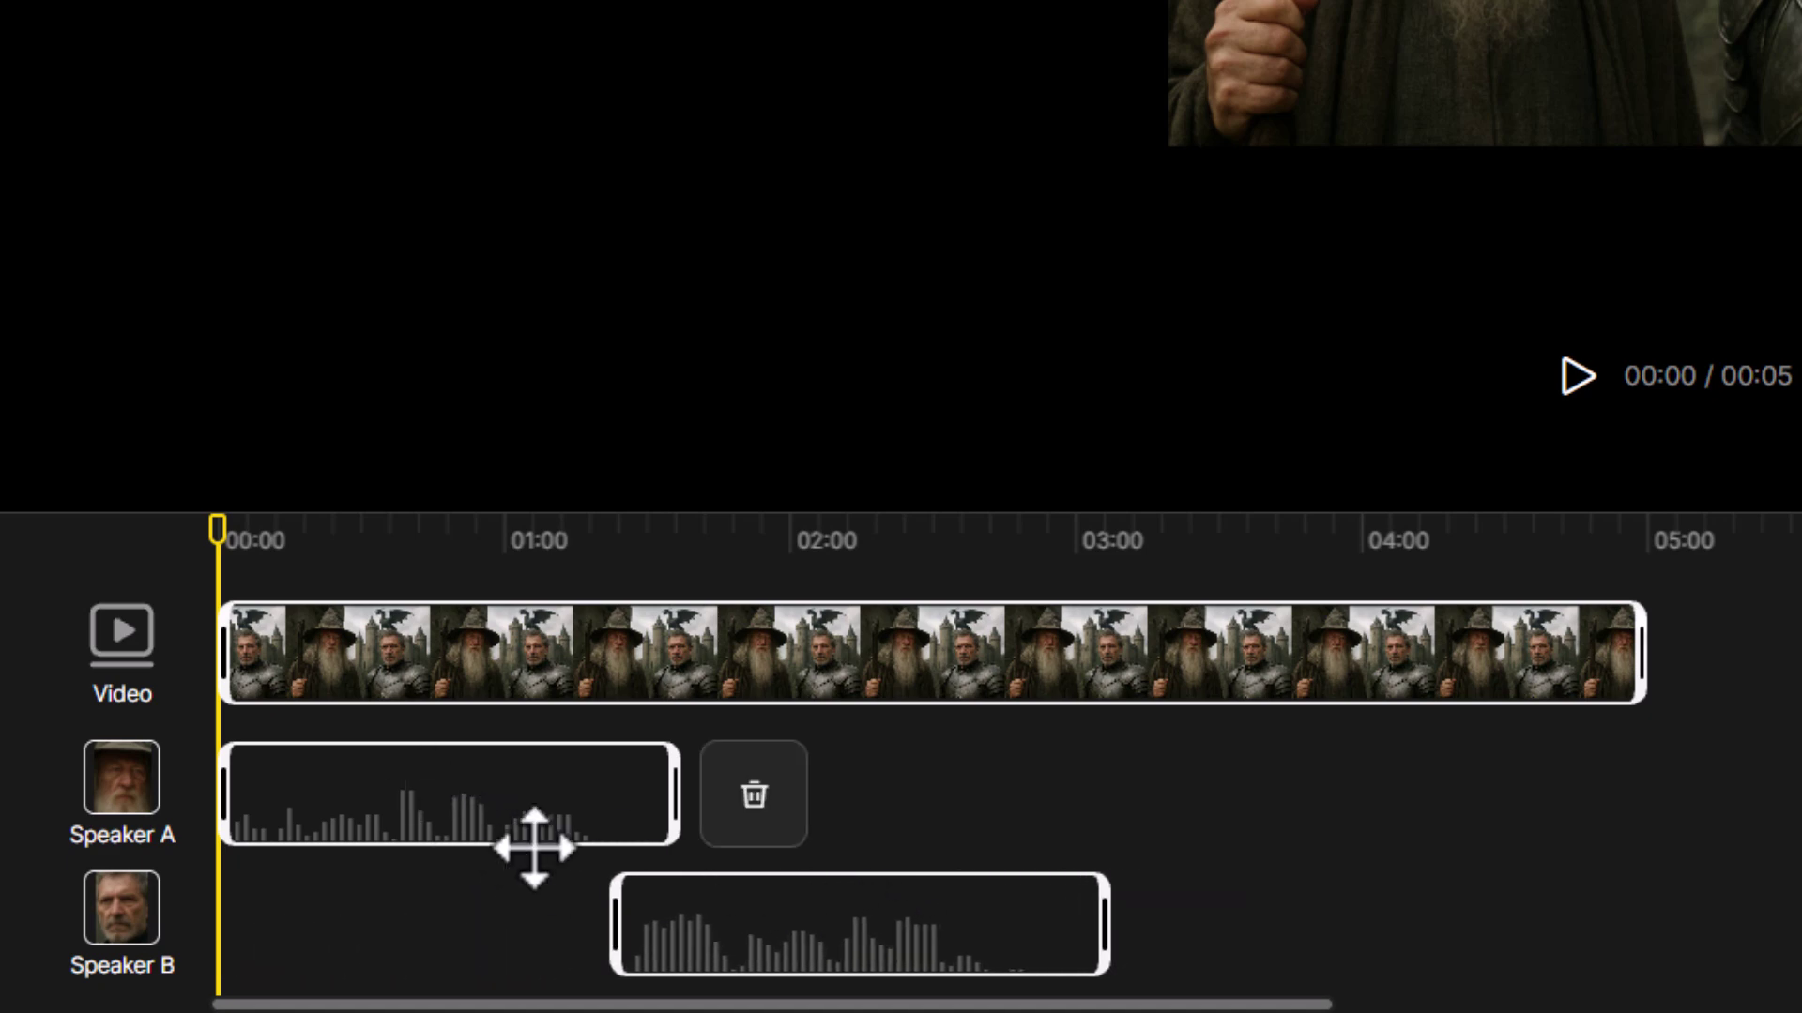
Reverse the speaking order by placing Speaker B's clip at the timeline's start and Speaker A's clip near its end
drag(650, 905, 326, 917)
mouse_move(539, 805)
drag(402, 804, 780, 841)
mouse_move(390, 953)
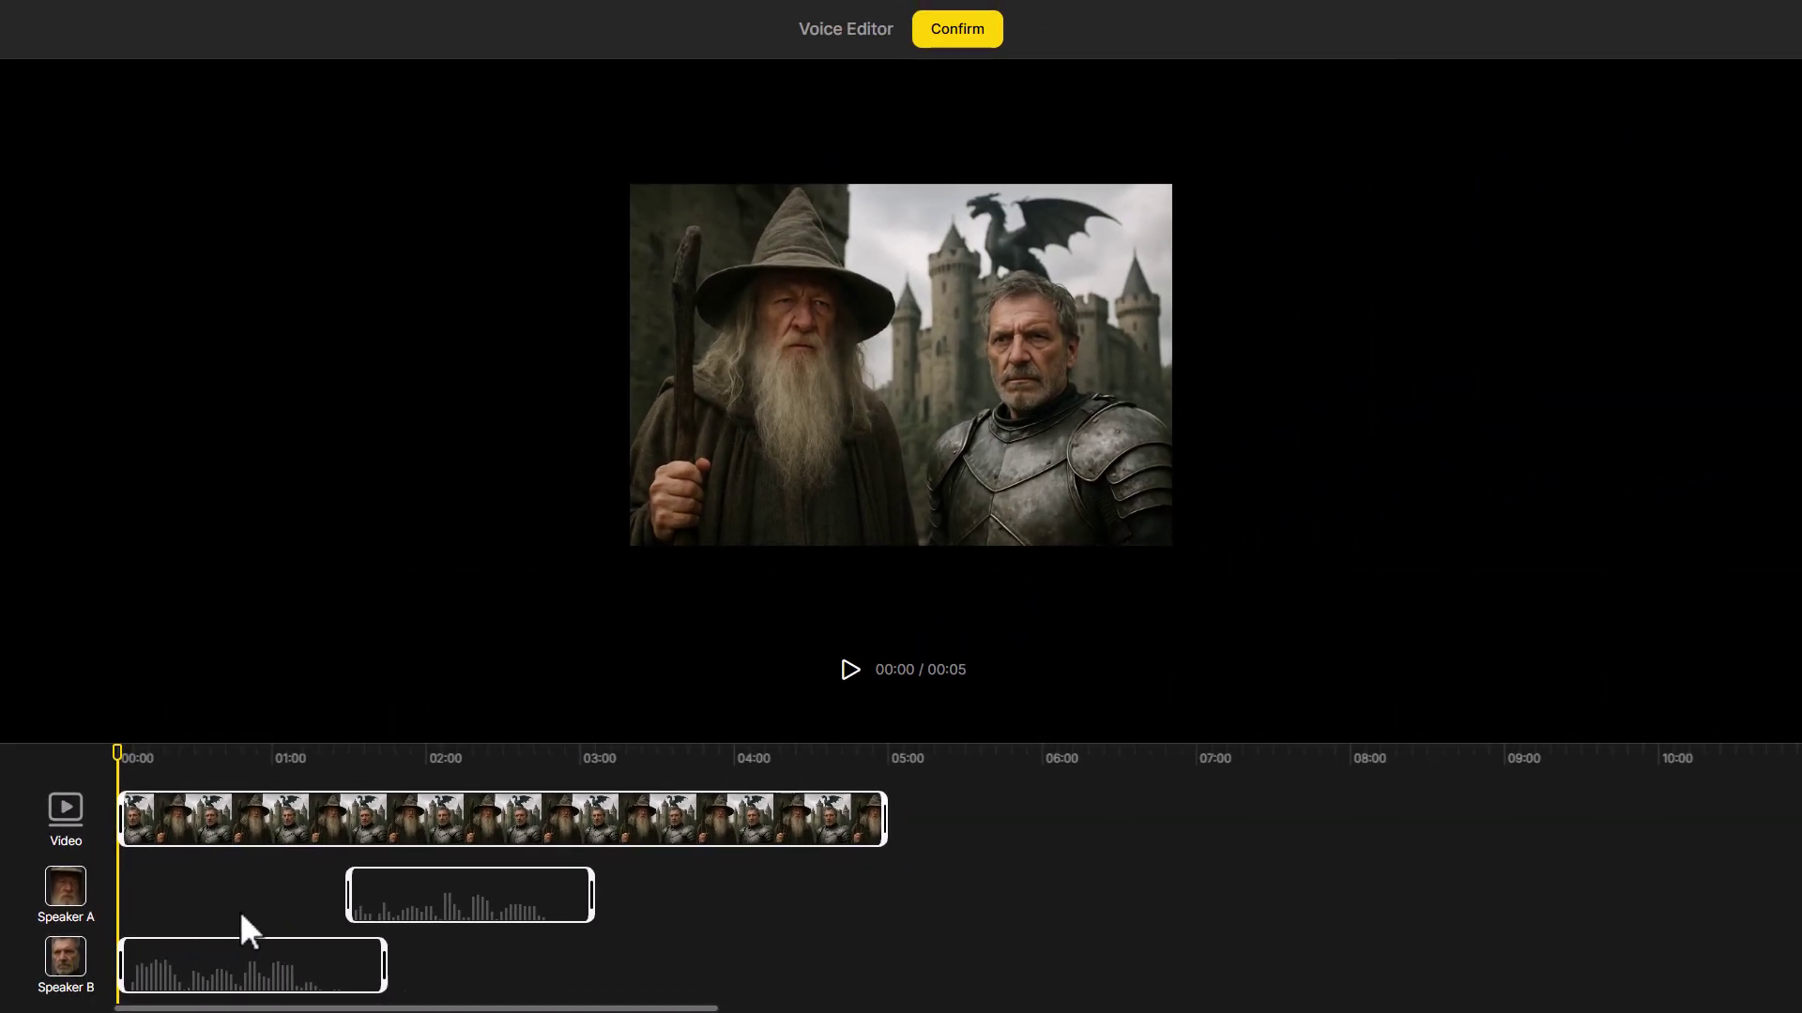
drag(376, 906, 386, 905)
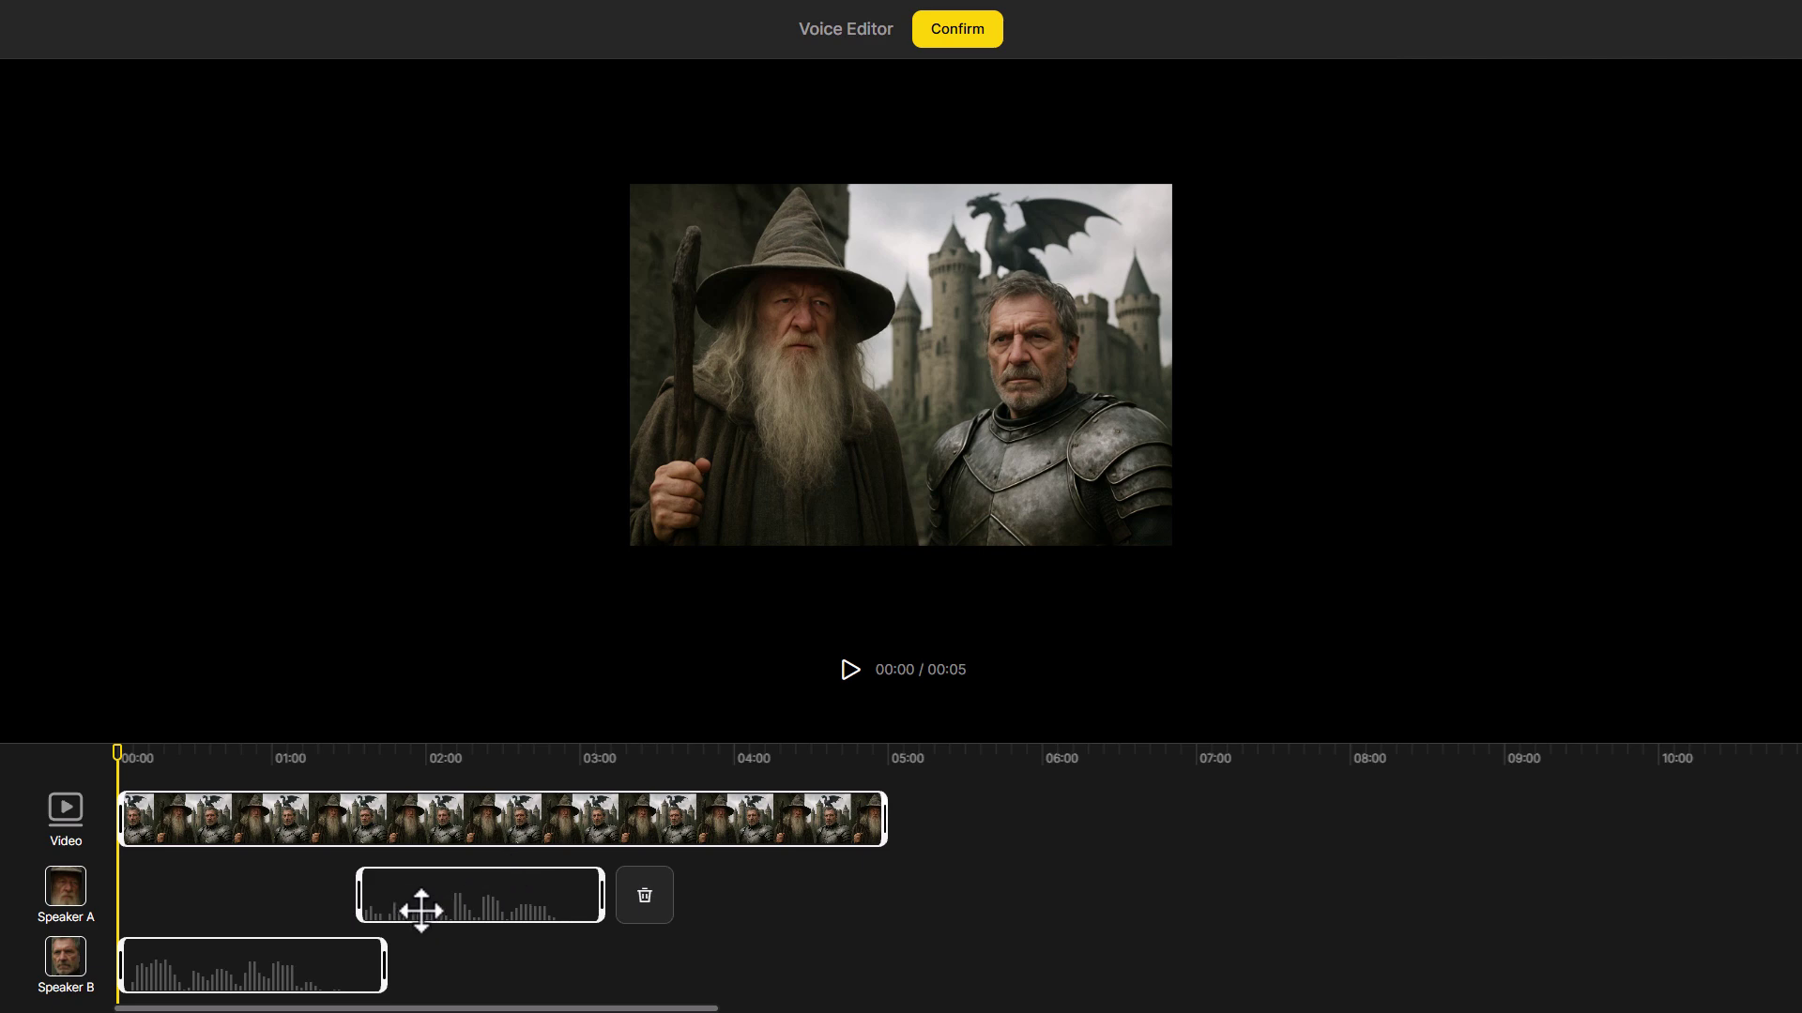
drag(421, 910, 451, 911)
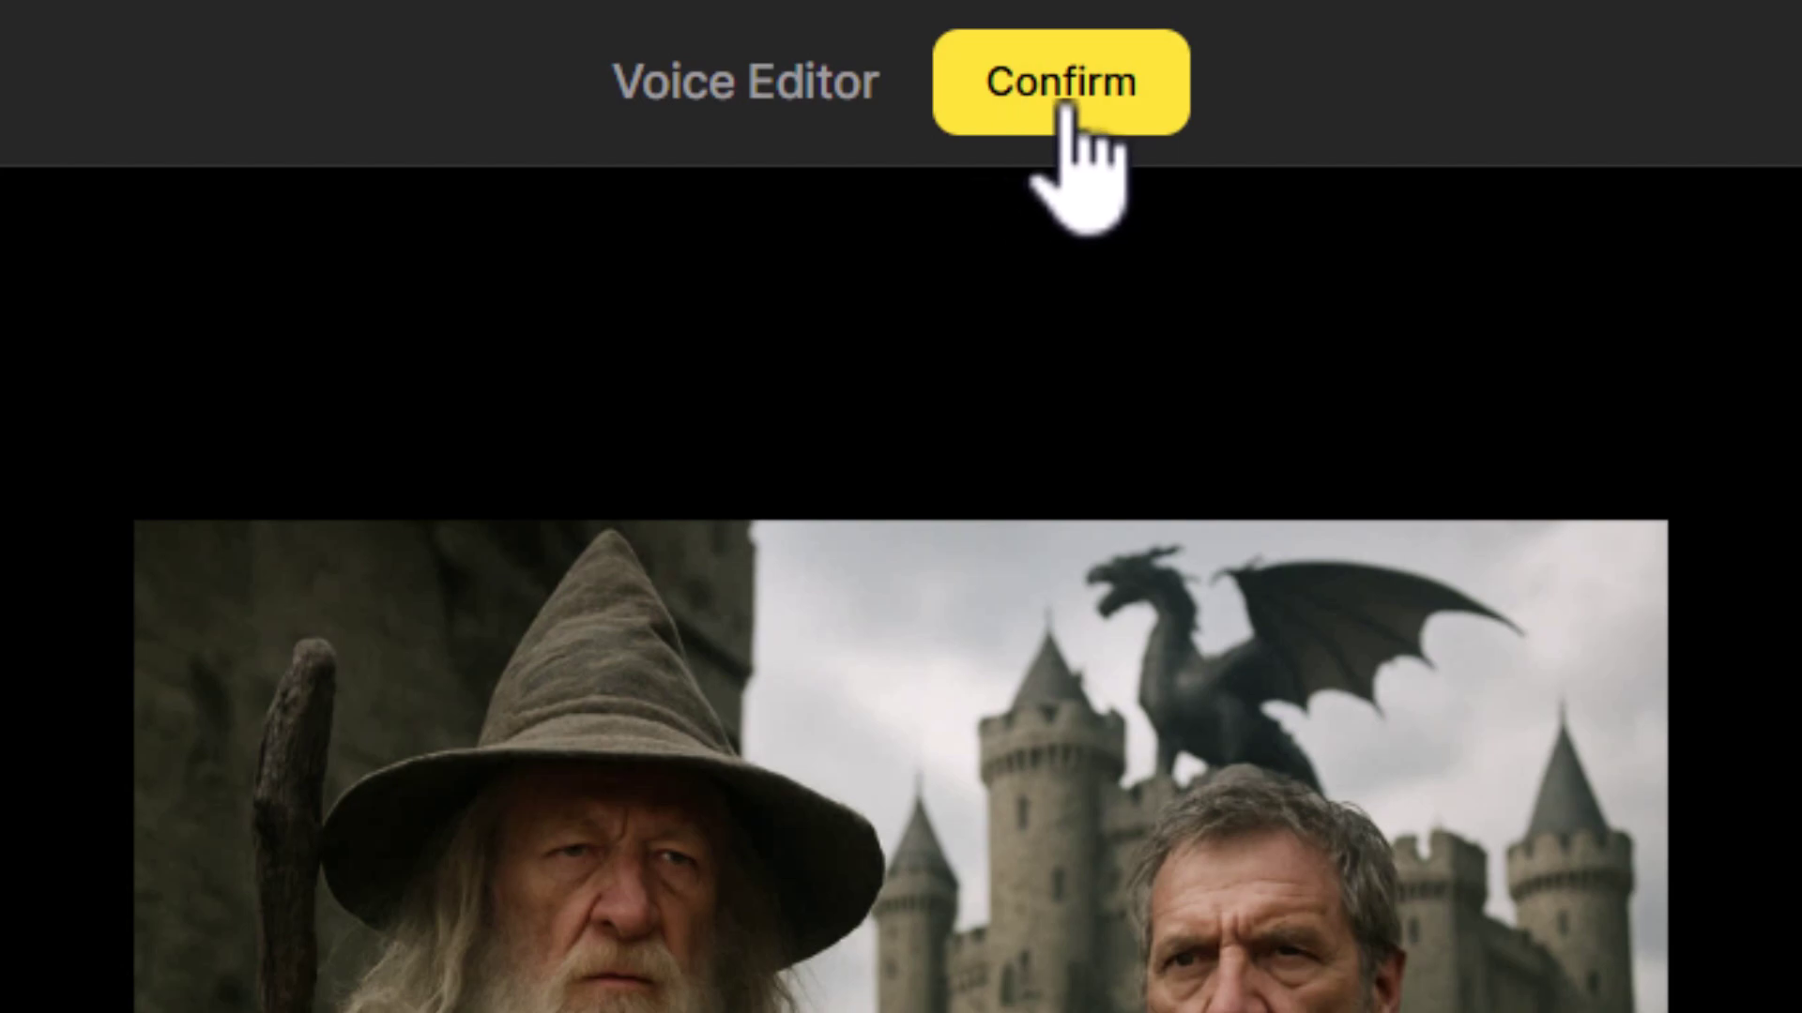
Confirm the voice arrangement and generate the two-speaker lip sync video in Pro mode
click(1063, 103)
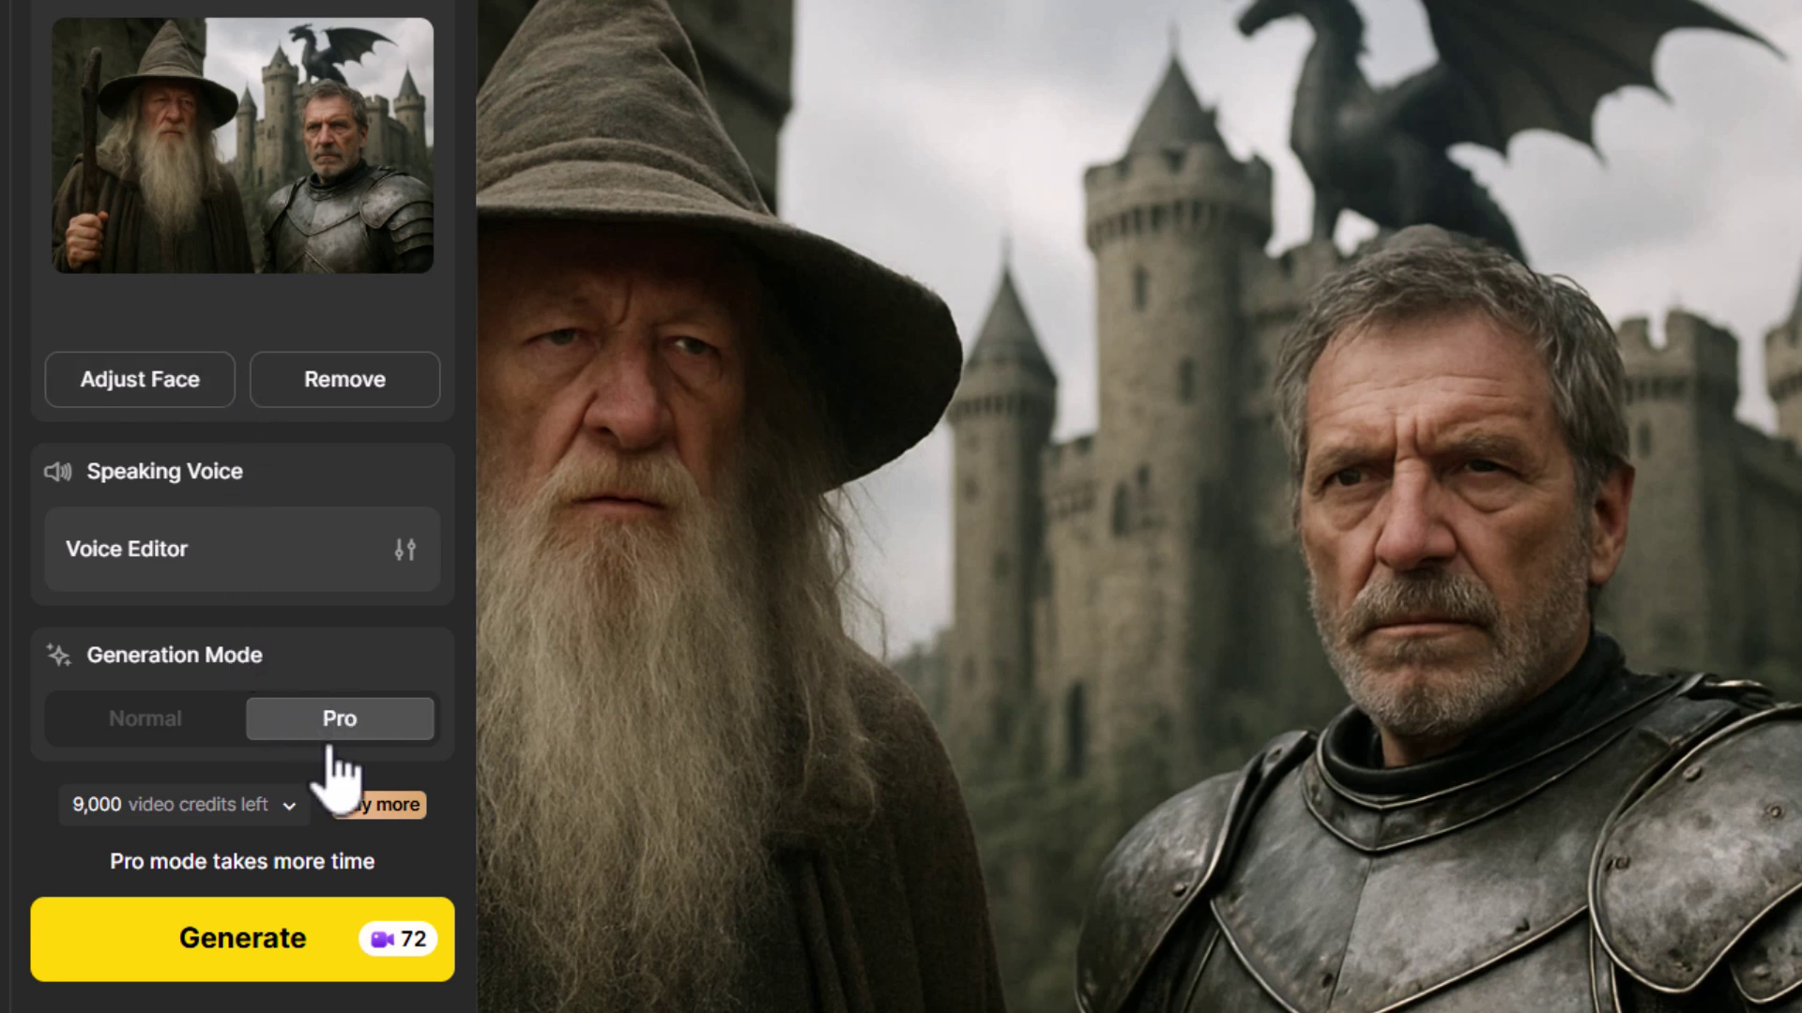
mouse_move(130, 720)
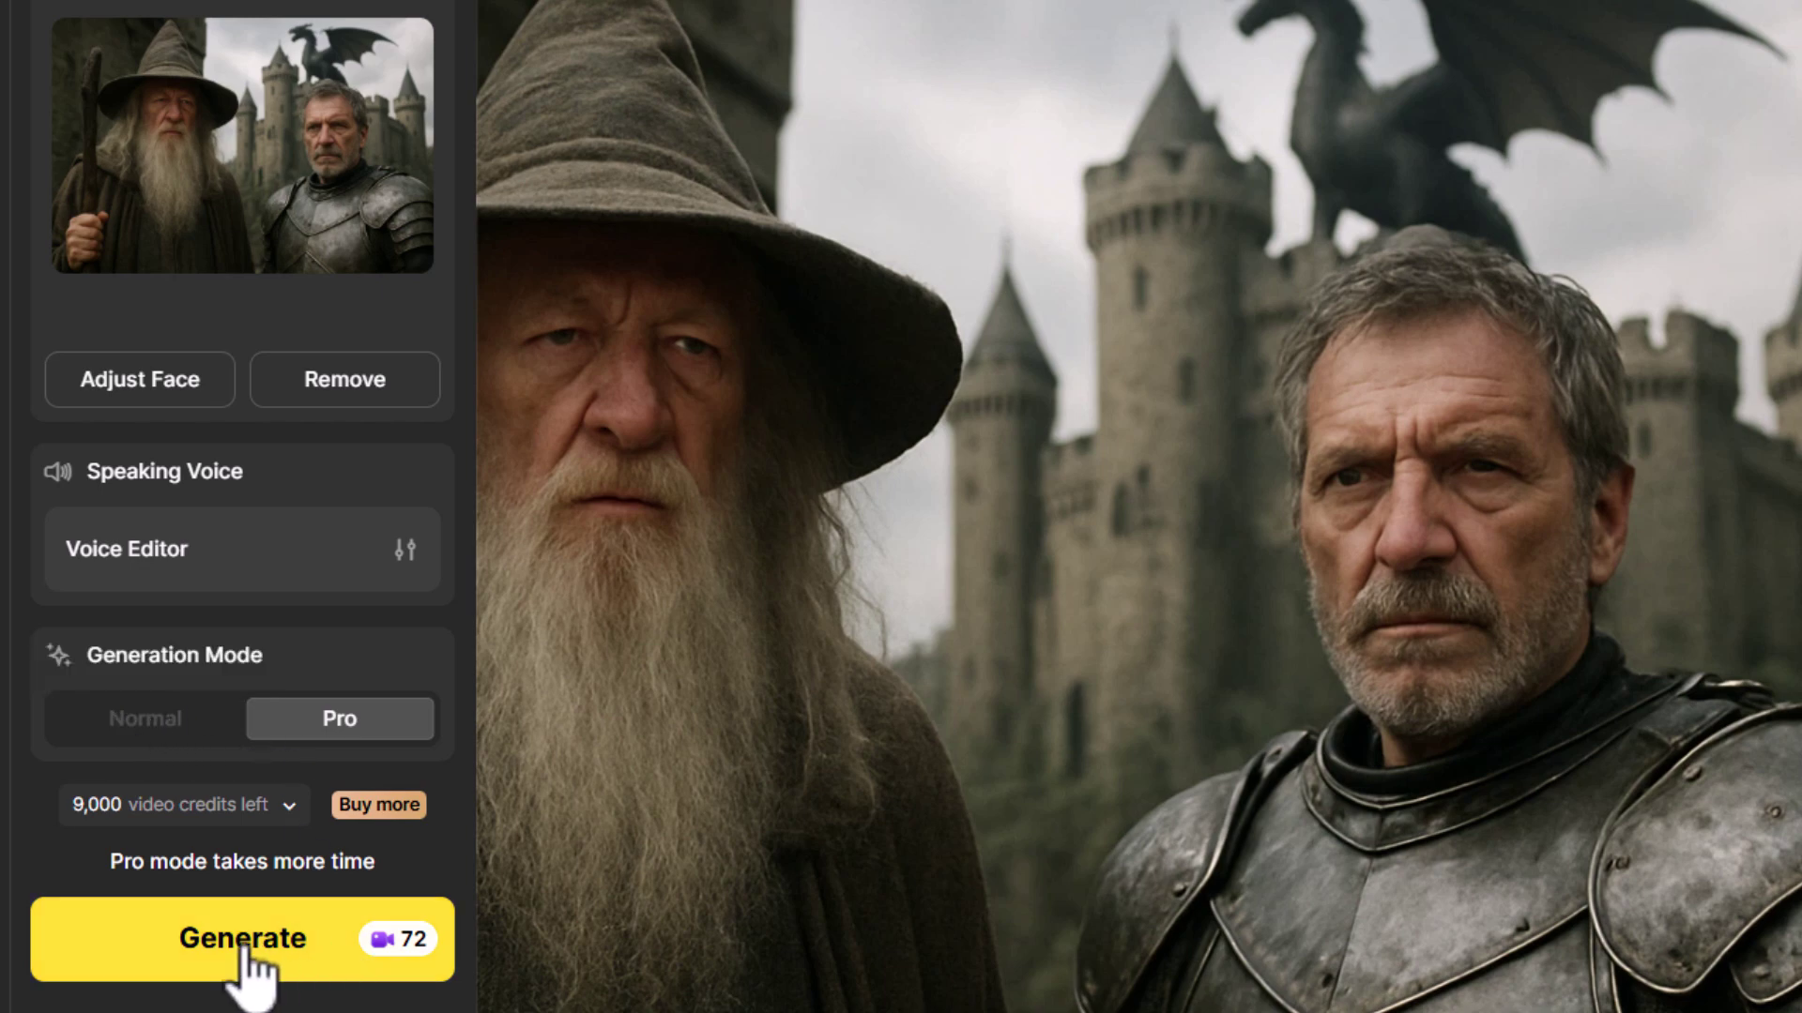
click(201, 959)
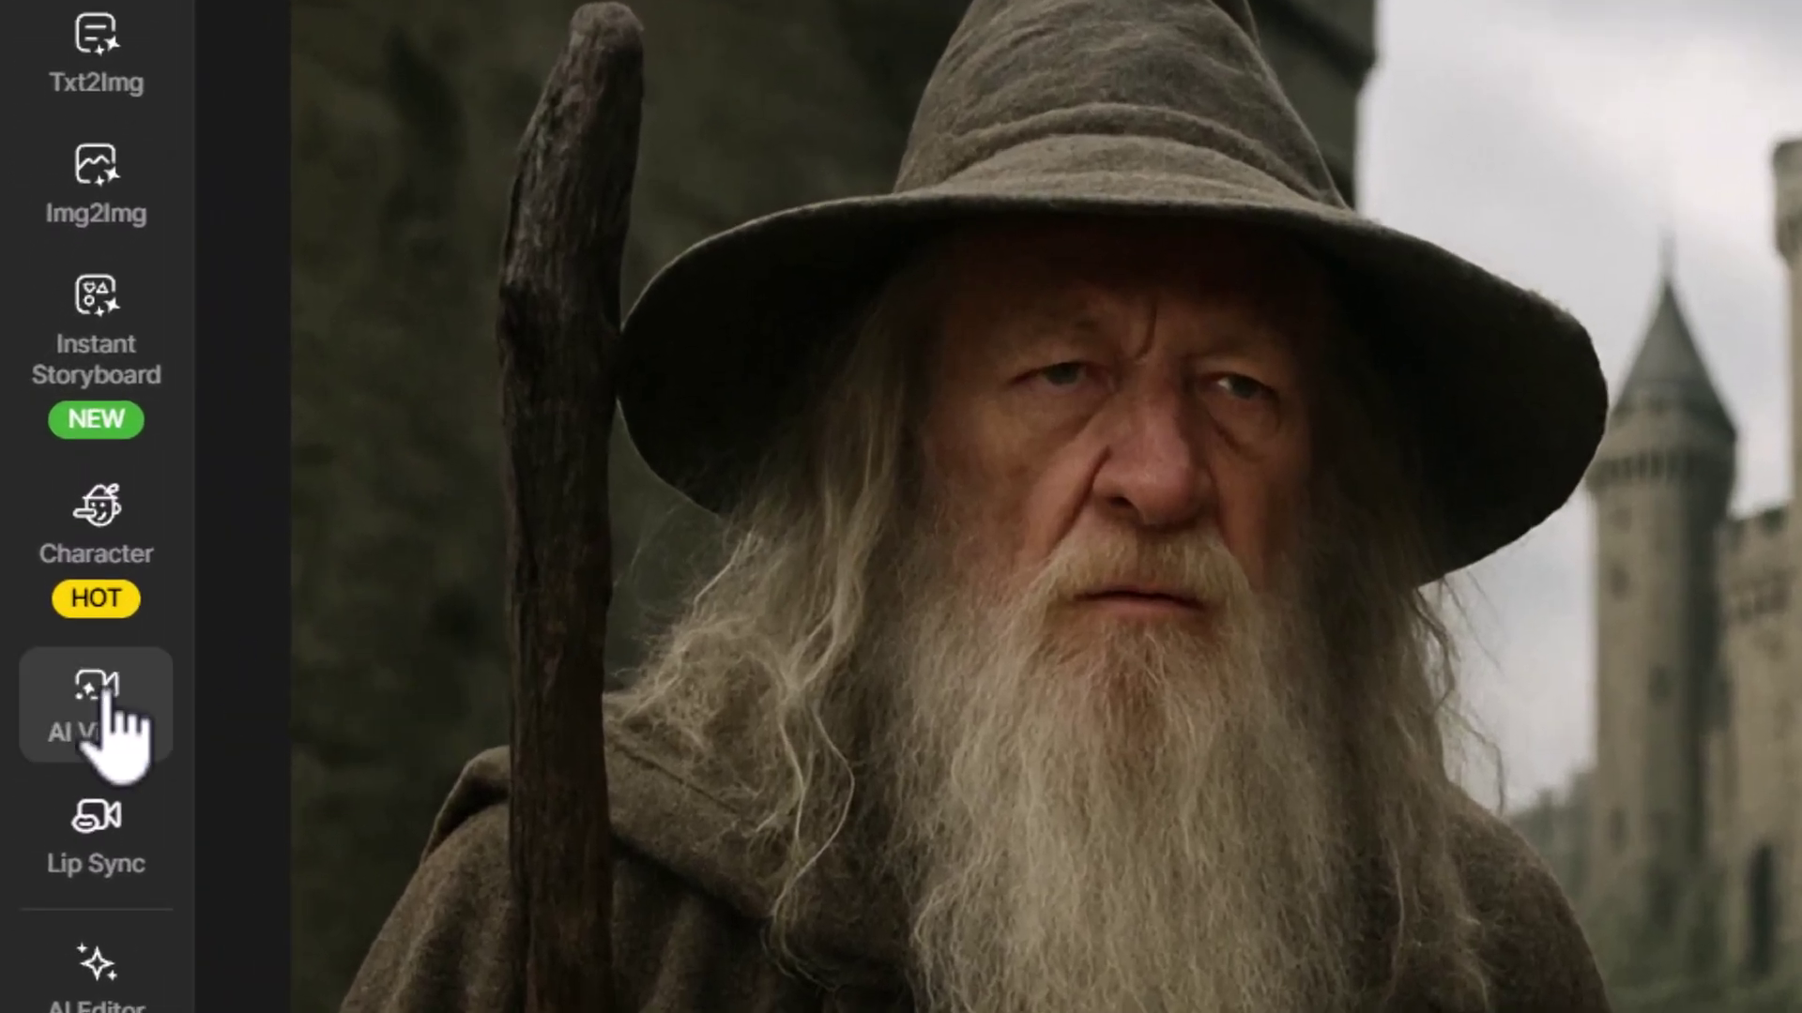
Write an AI Video prompt for the canvas image describing a slow zoom-out, subtly moving men, and the dragon breathing fire and flying off
mouse_move(50, 545)
click(111, 699)
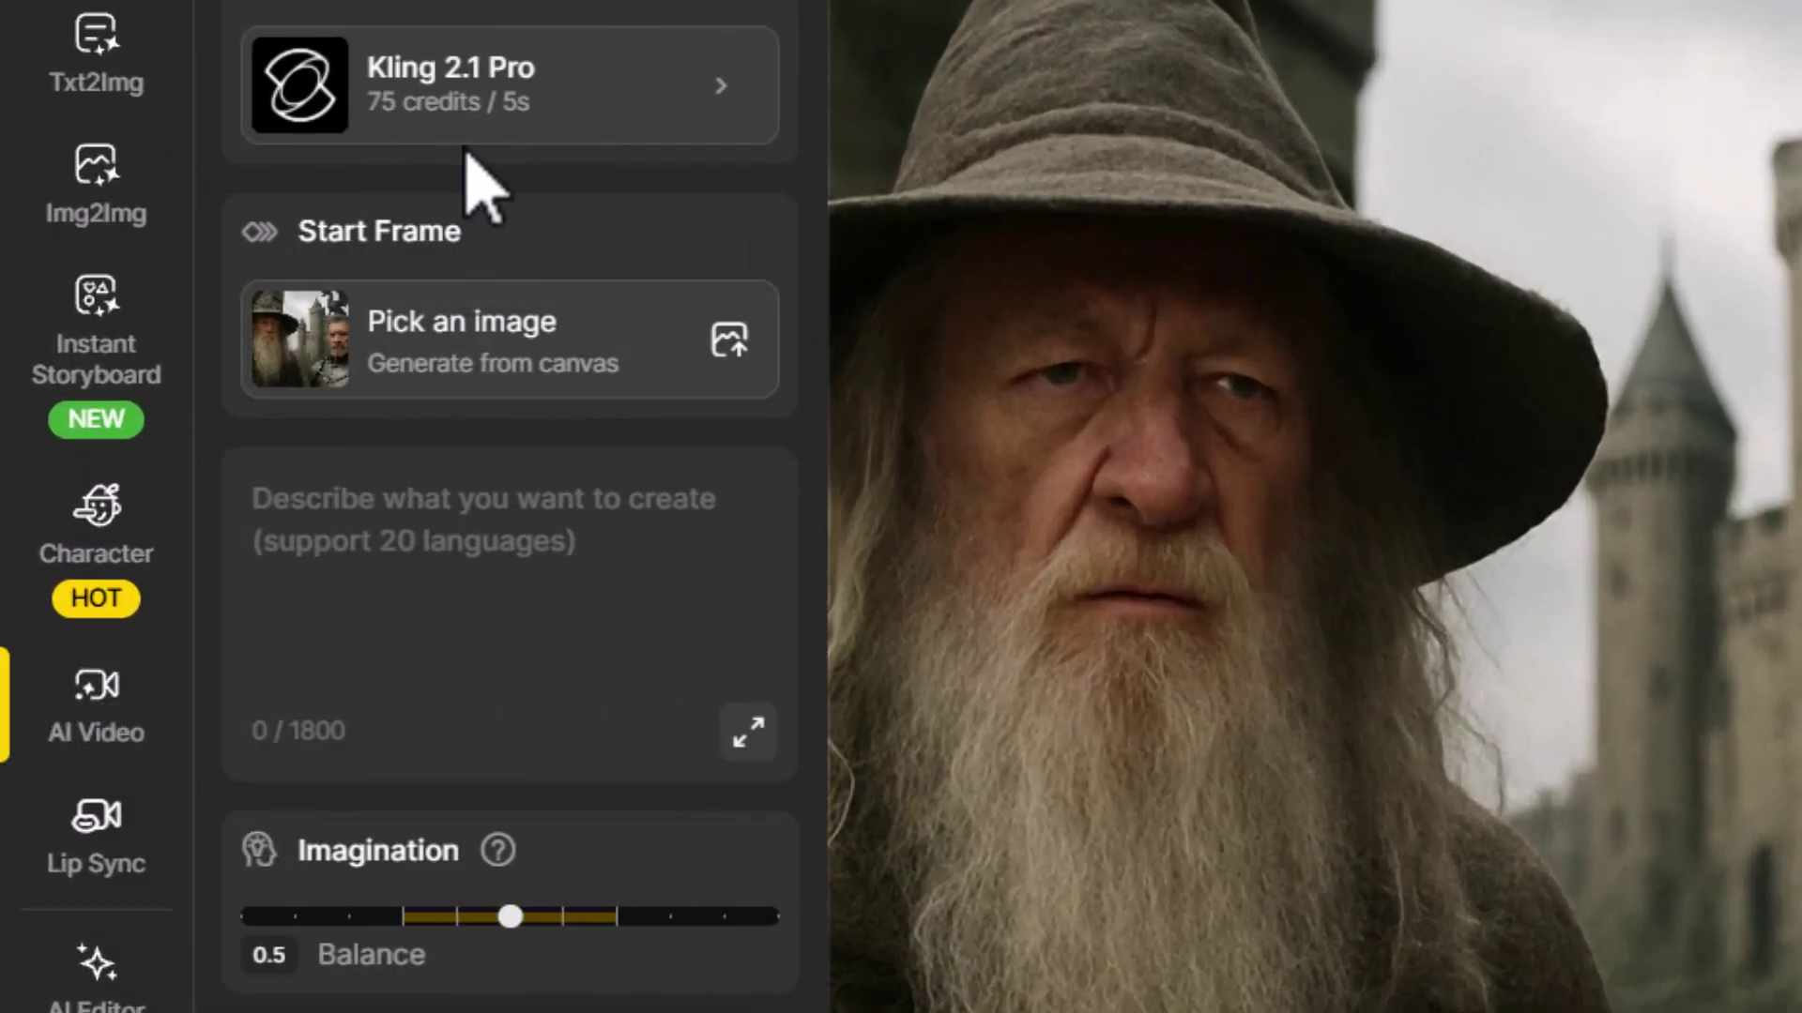
click(318, 563)
text(Camera slowly zooms out, two men stand in thought, moving in a subtle way.  the dragon in the background breathes fire into the air and flies off.  The men breathe heavily, the wizard turns toward the man in a subtle way, the man looks at the camera angrily)
drag(273, 511, 582, 975)
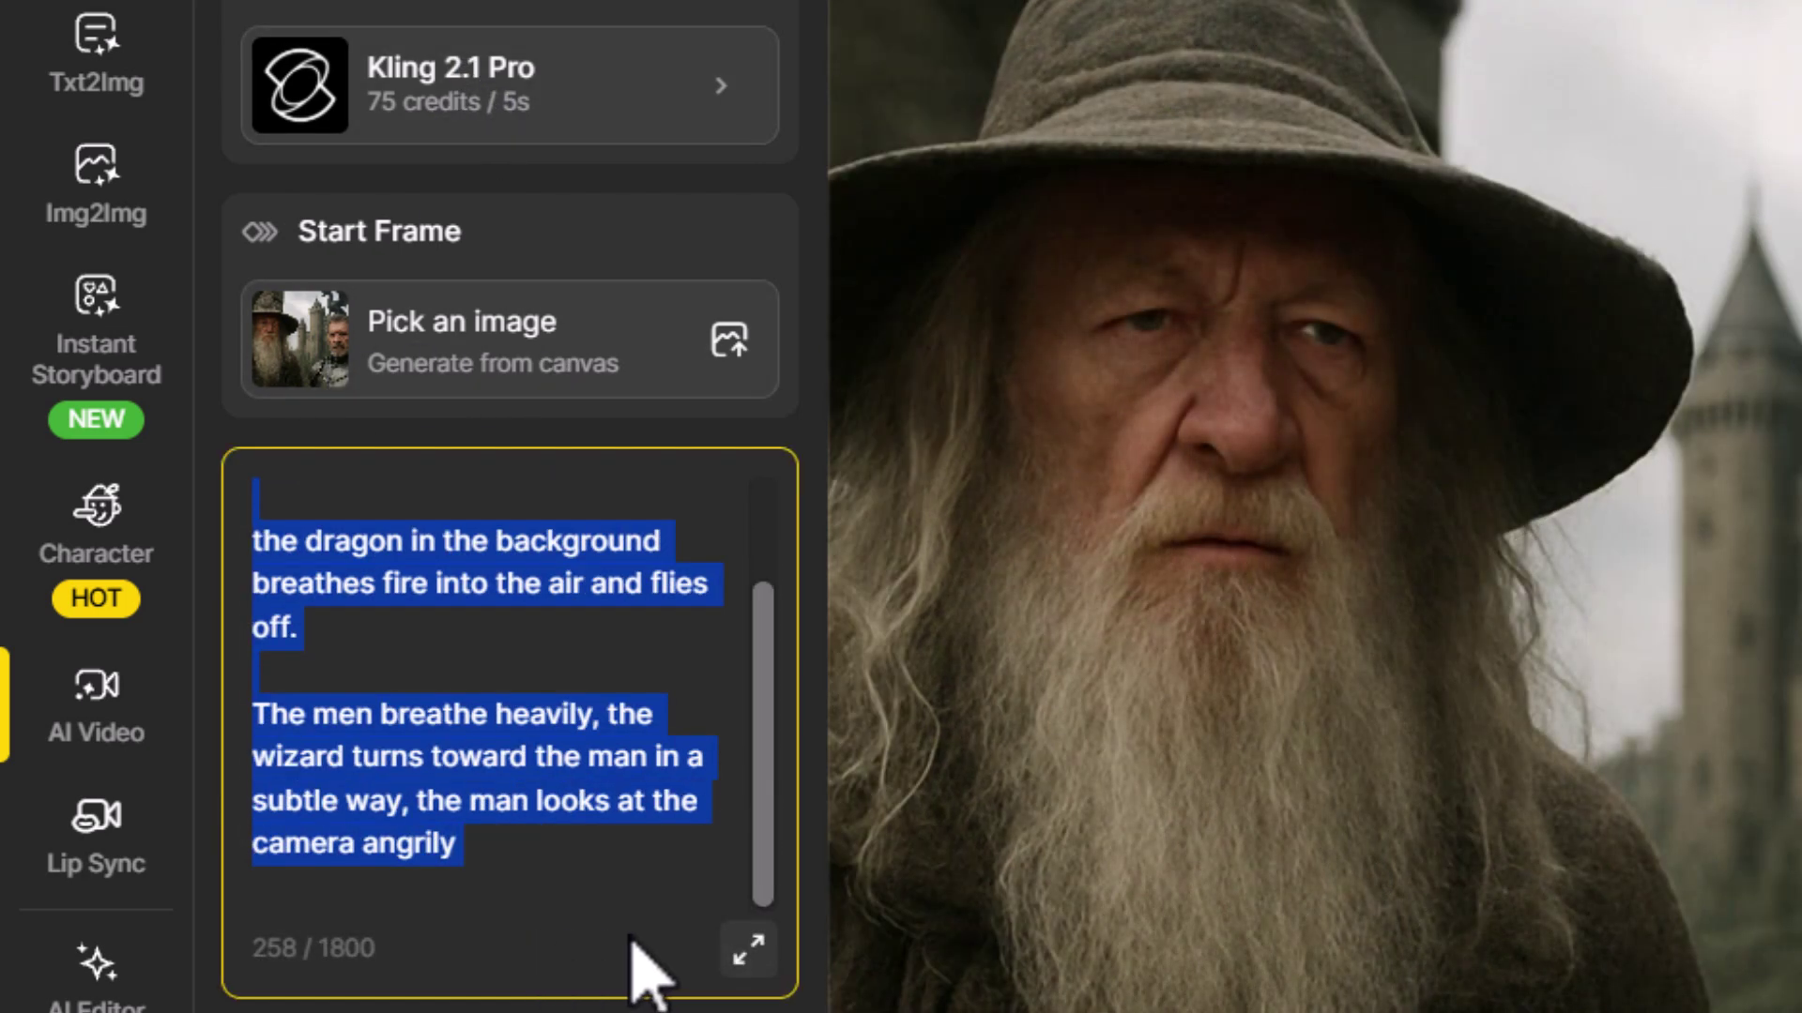
click(760, 959)
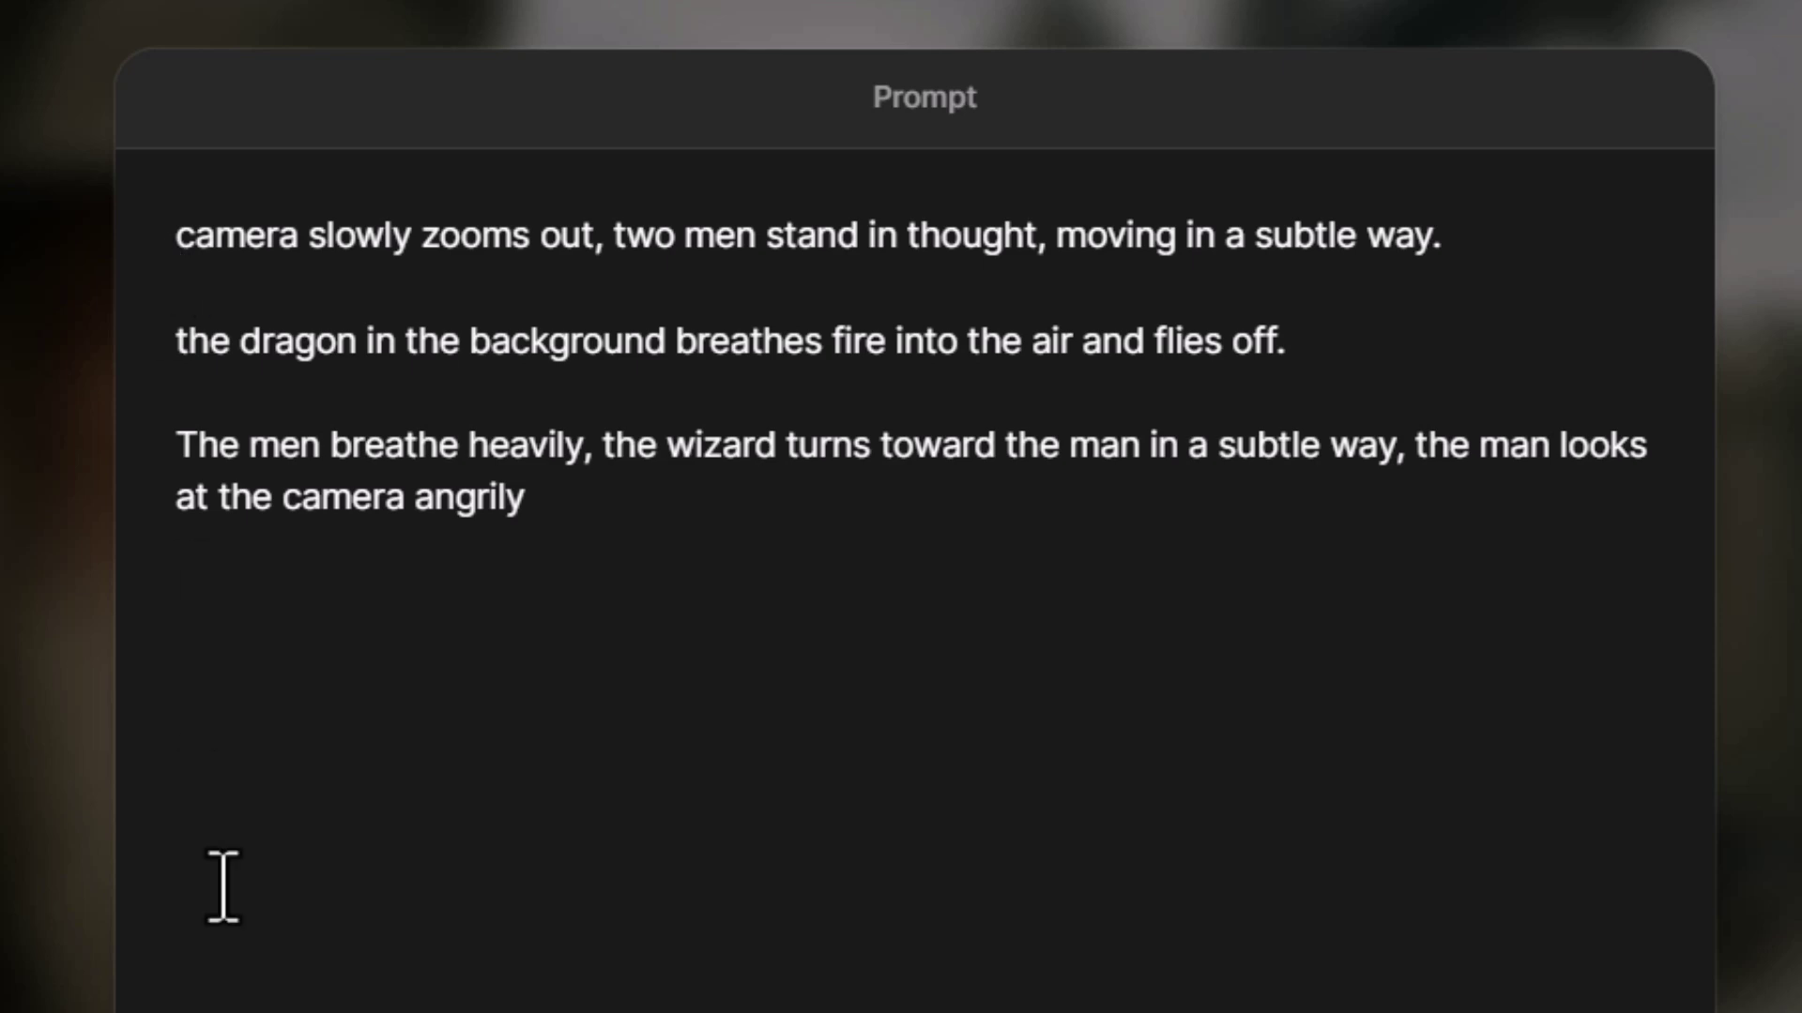
click(1595, 872)
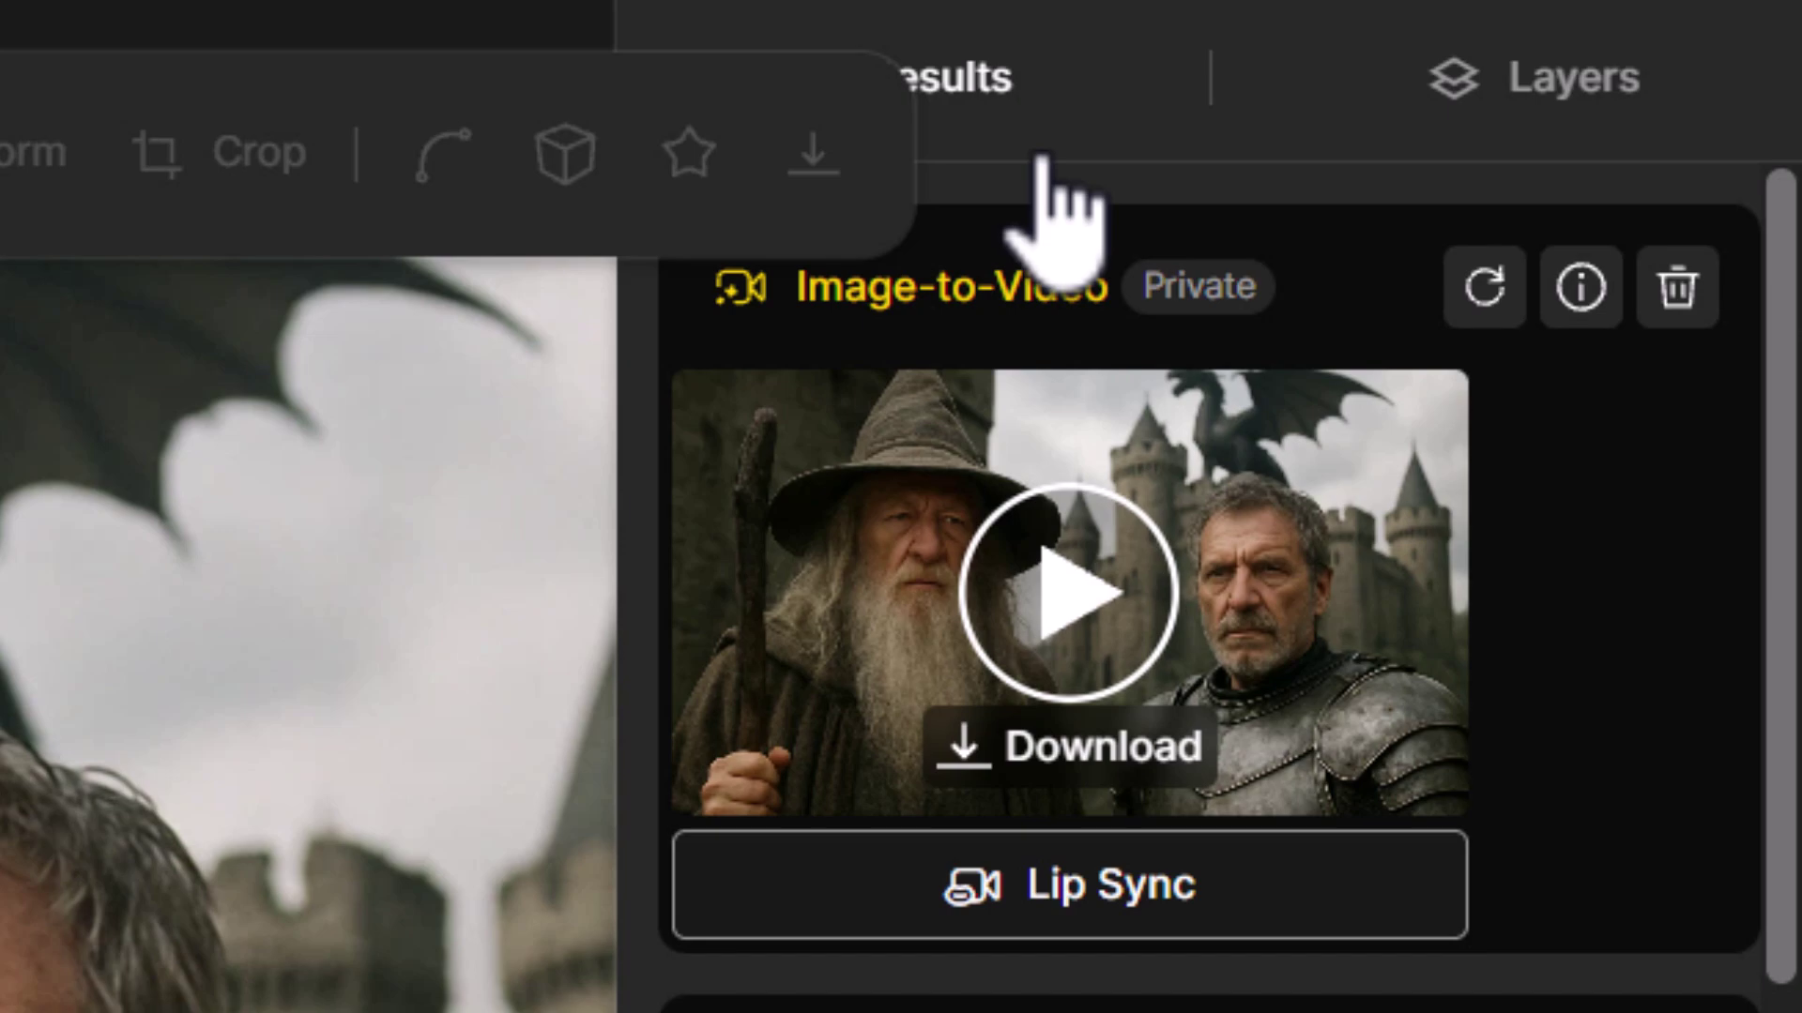
Start a Lip Sync from the generated image-to-video result and select the wizard's and knight's faces
click(1218, 896)
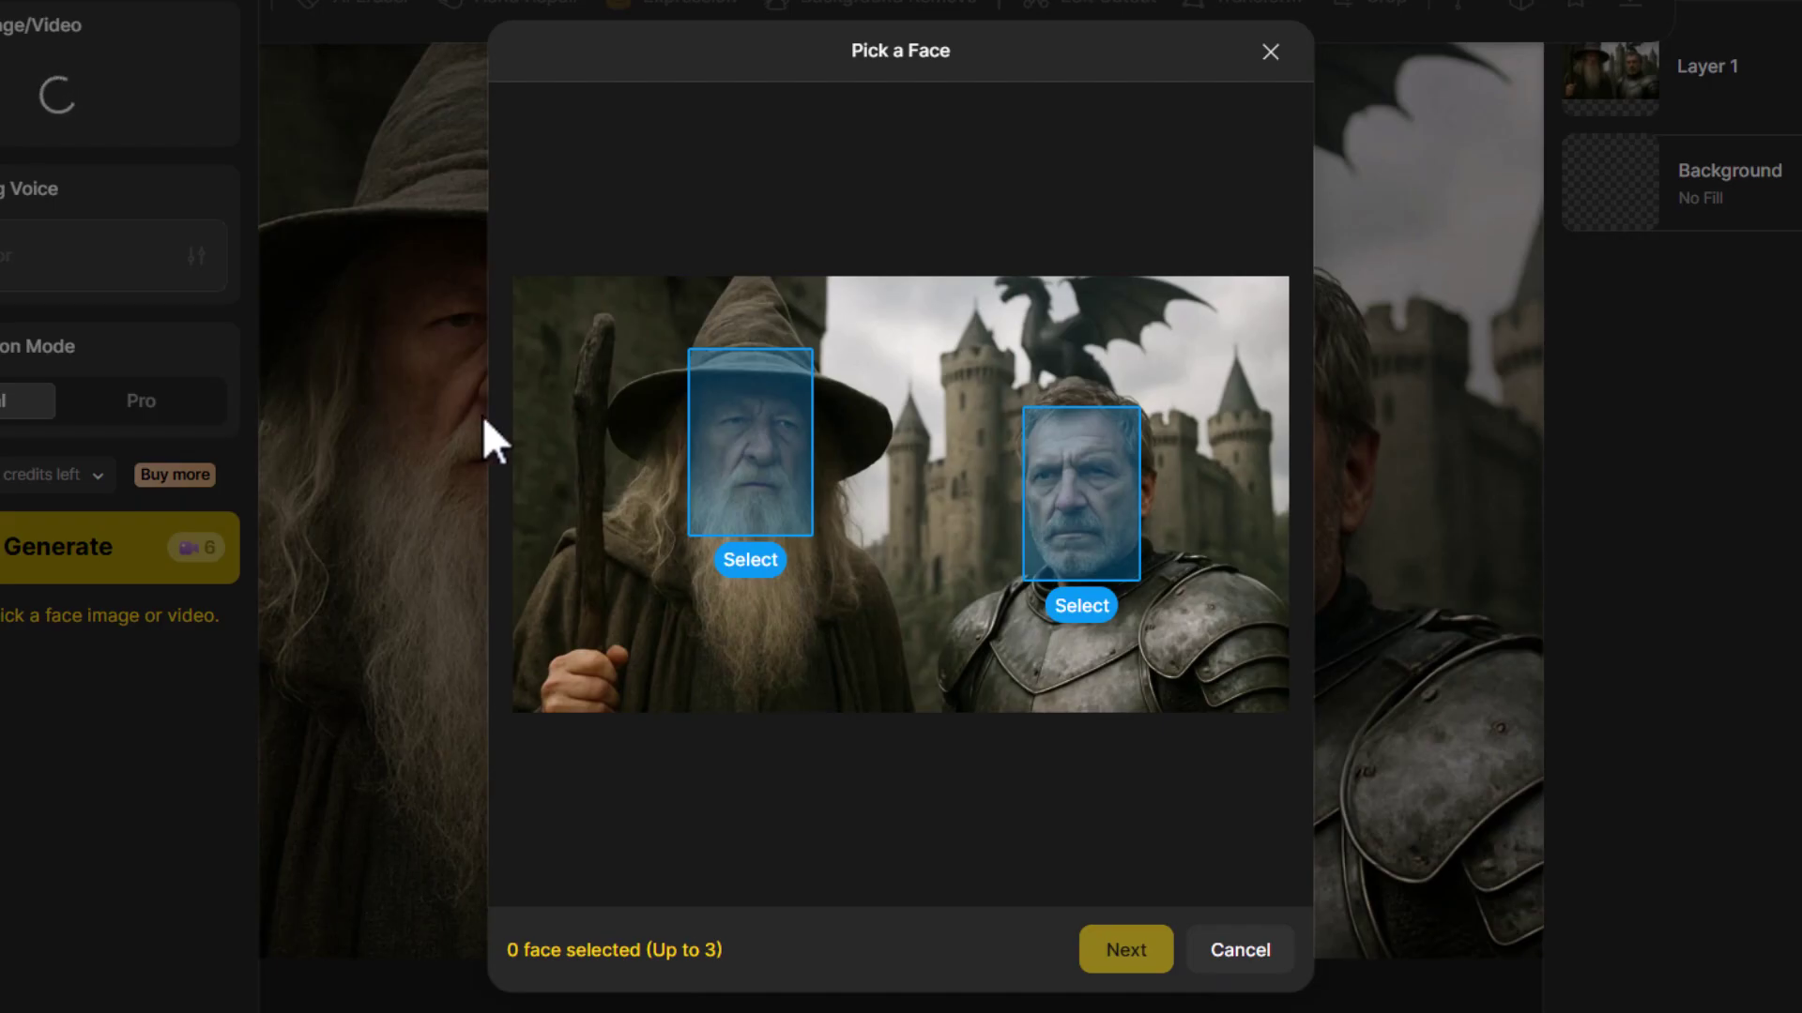
click(786, 450)
click(1042, 475)
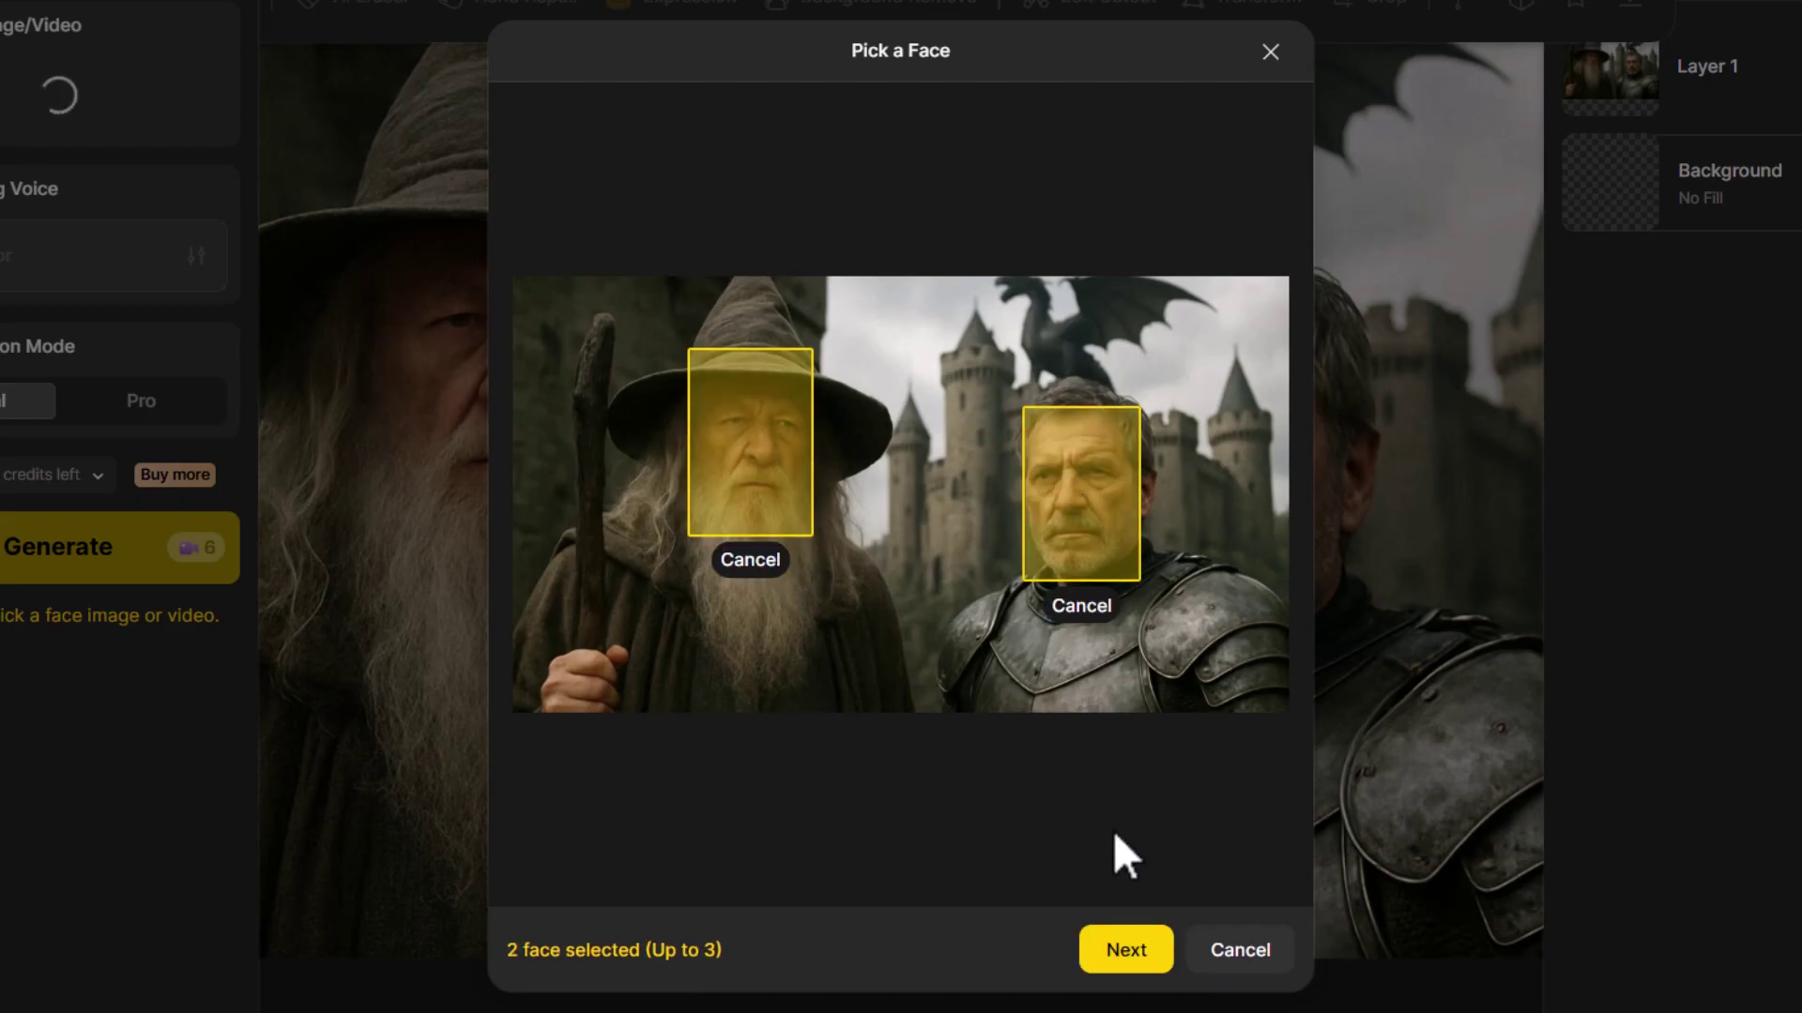
Accept both selected faces and enter Speaker A's text-to-speech dialogue with the Adam Stone voice
click(1126, 951)
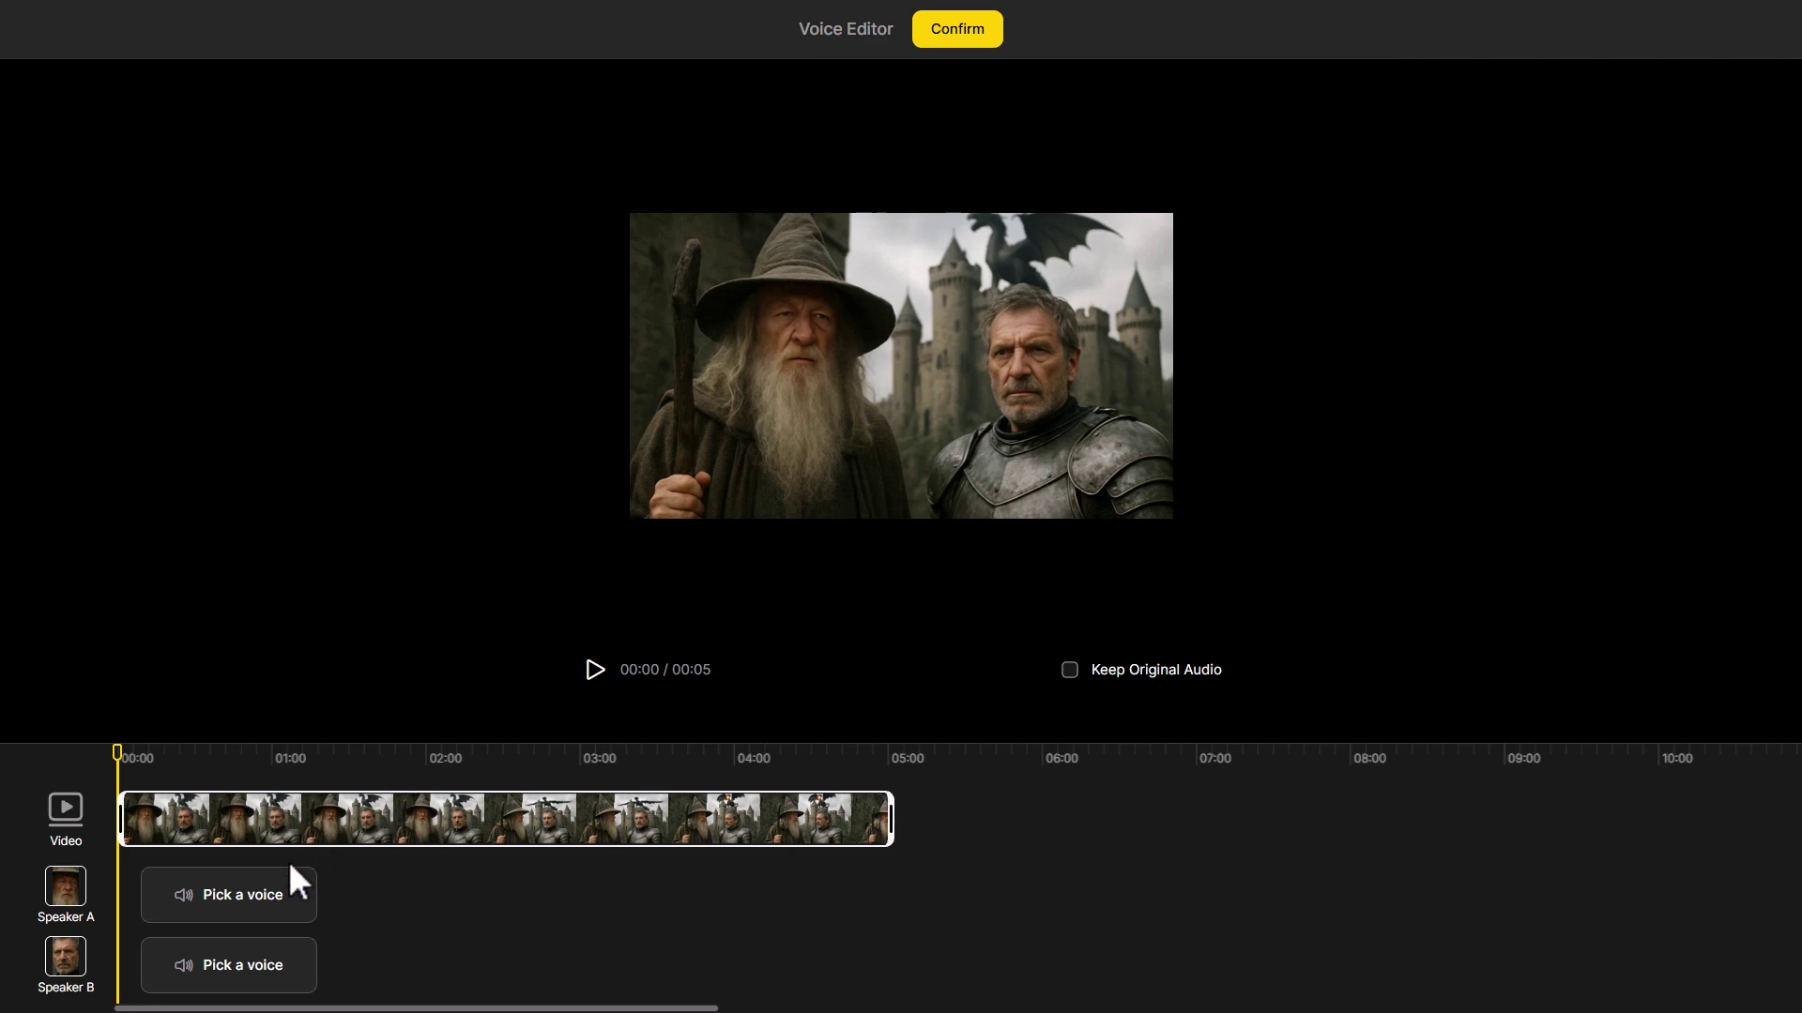
click(228, 895)
scroll(605, 718, down, 1)
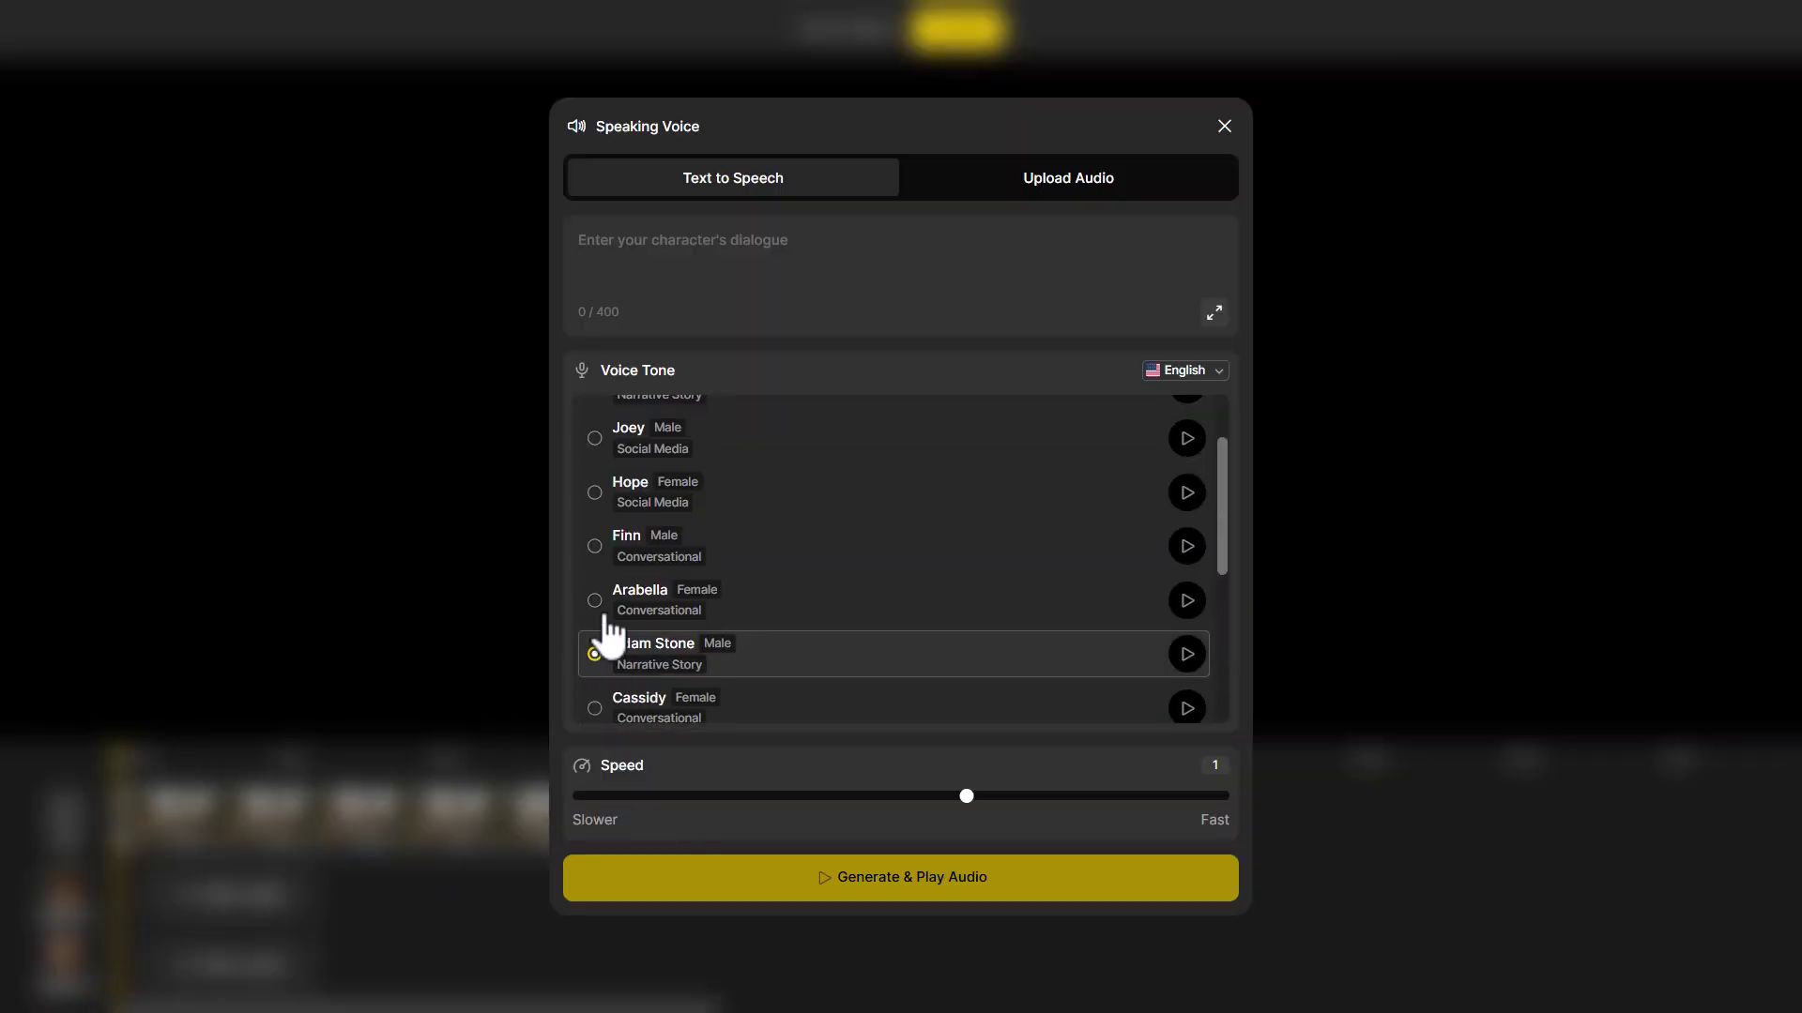
click(657, 261)
text(I)
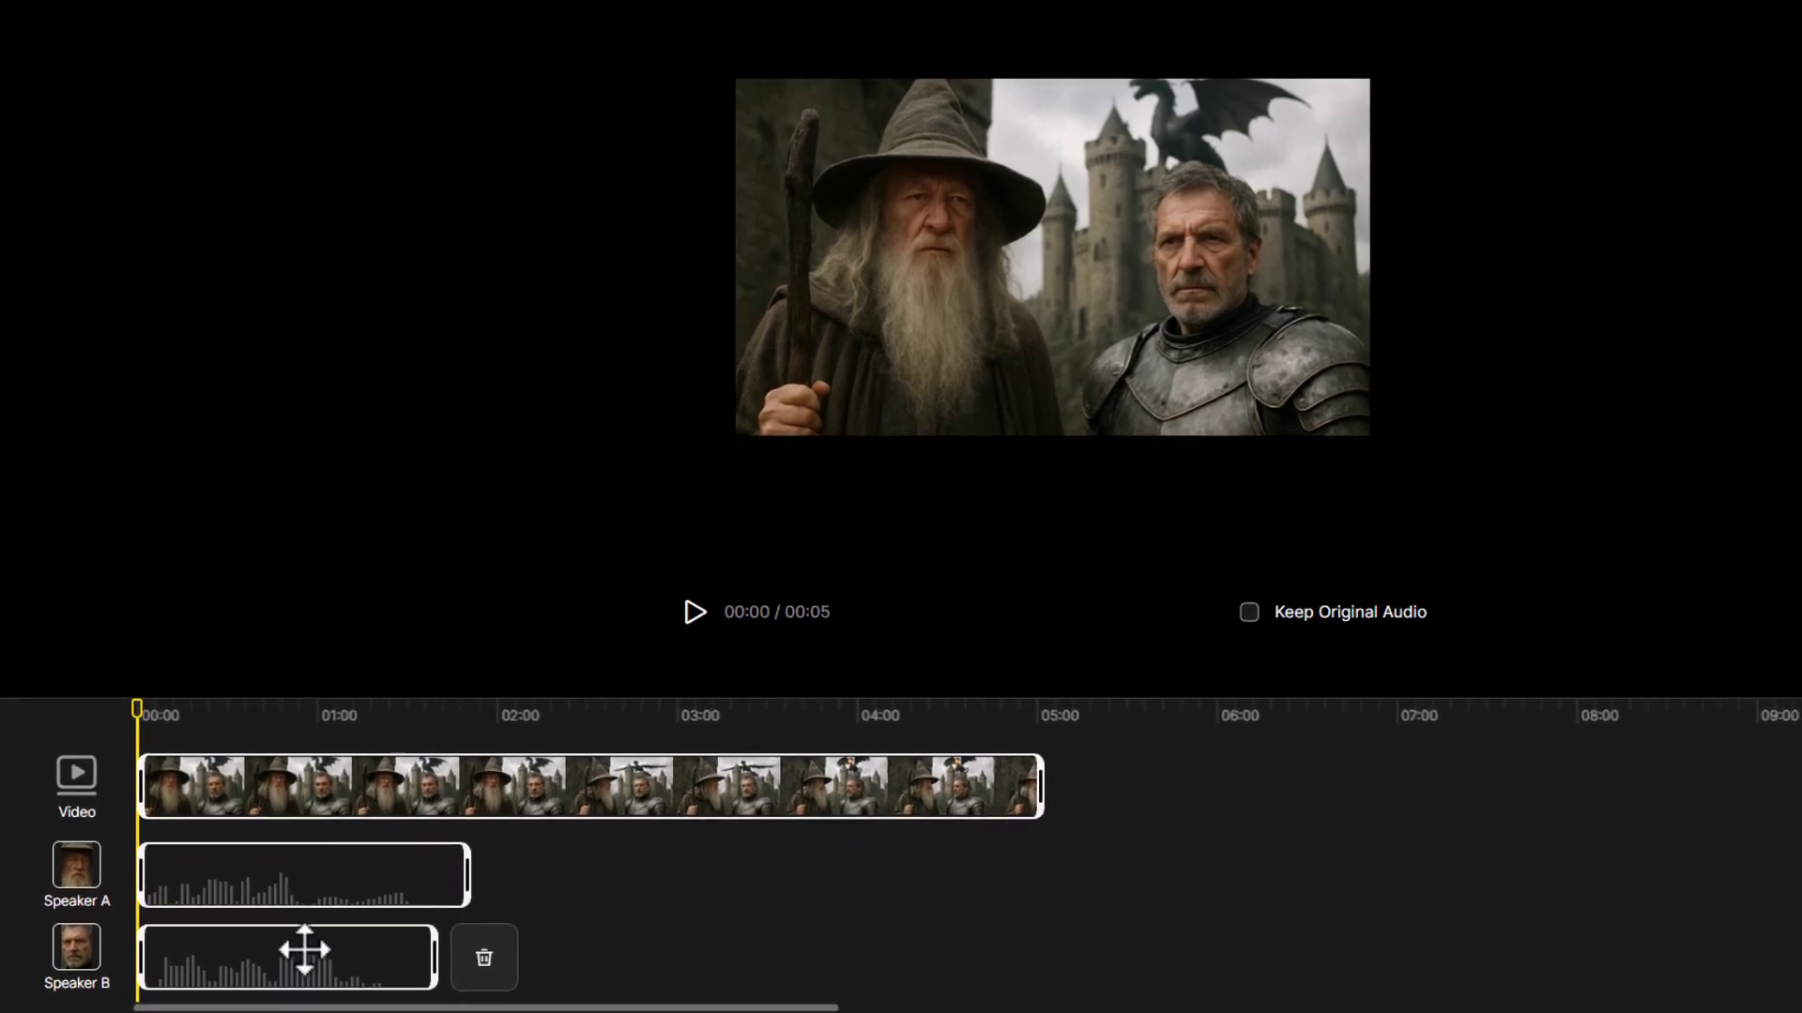
Move Speaker B's clip to start at about 2.5 seconds, preview the dialogue, and confirm the voice arrangement
drag(304, 950, 743, 968)
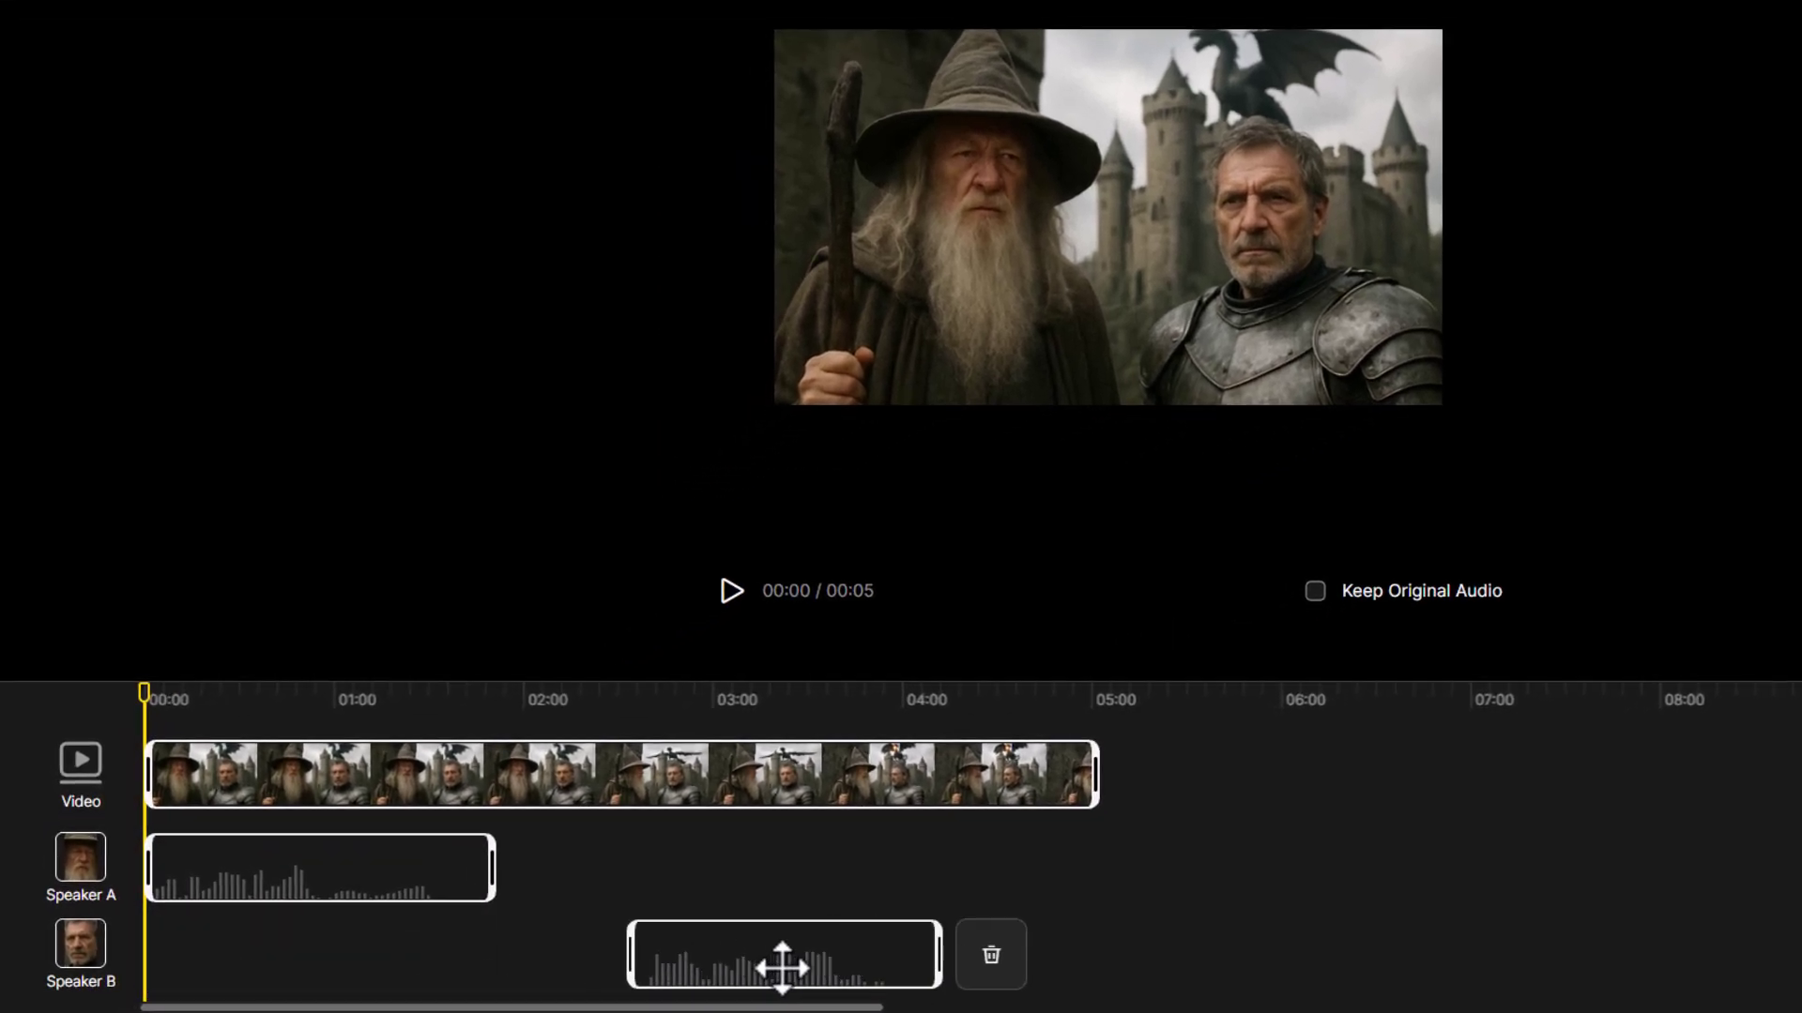
click(732, 596)
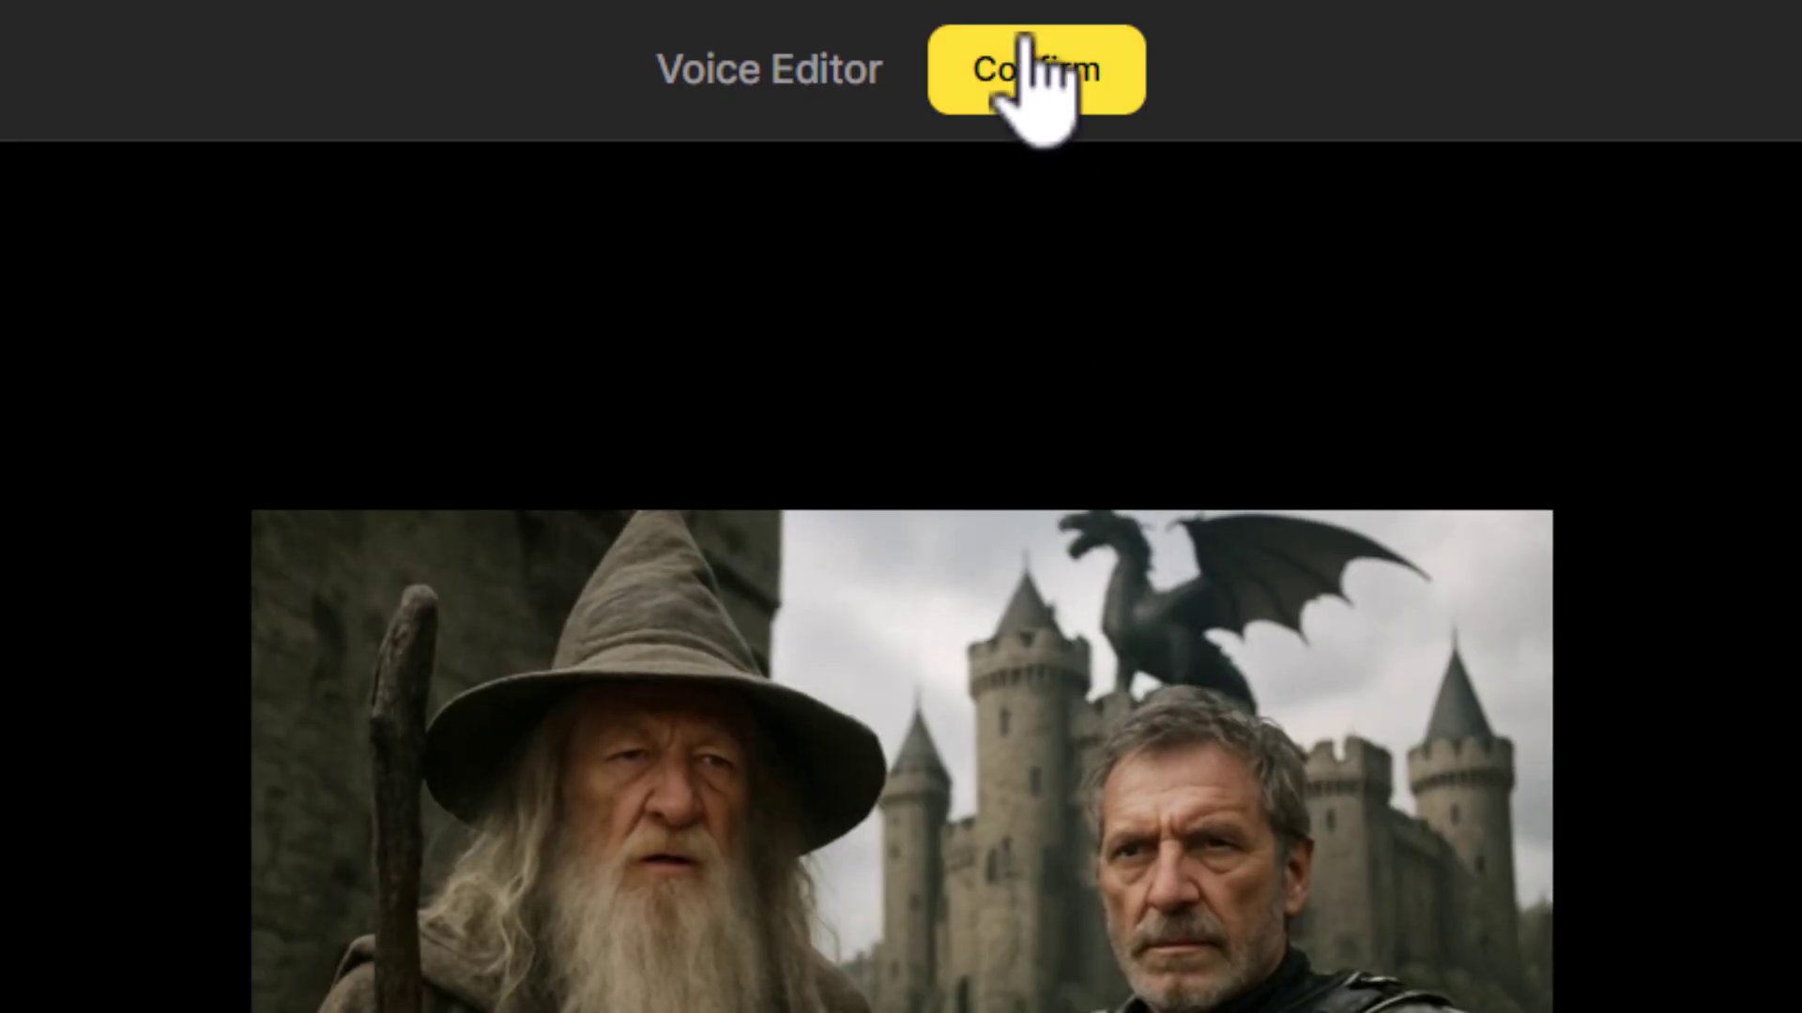
click(1028, 71)
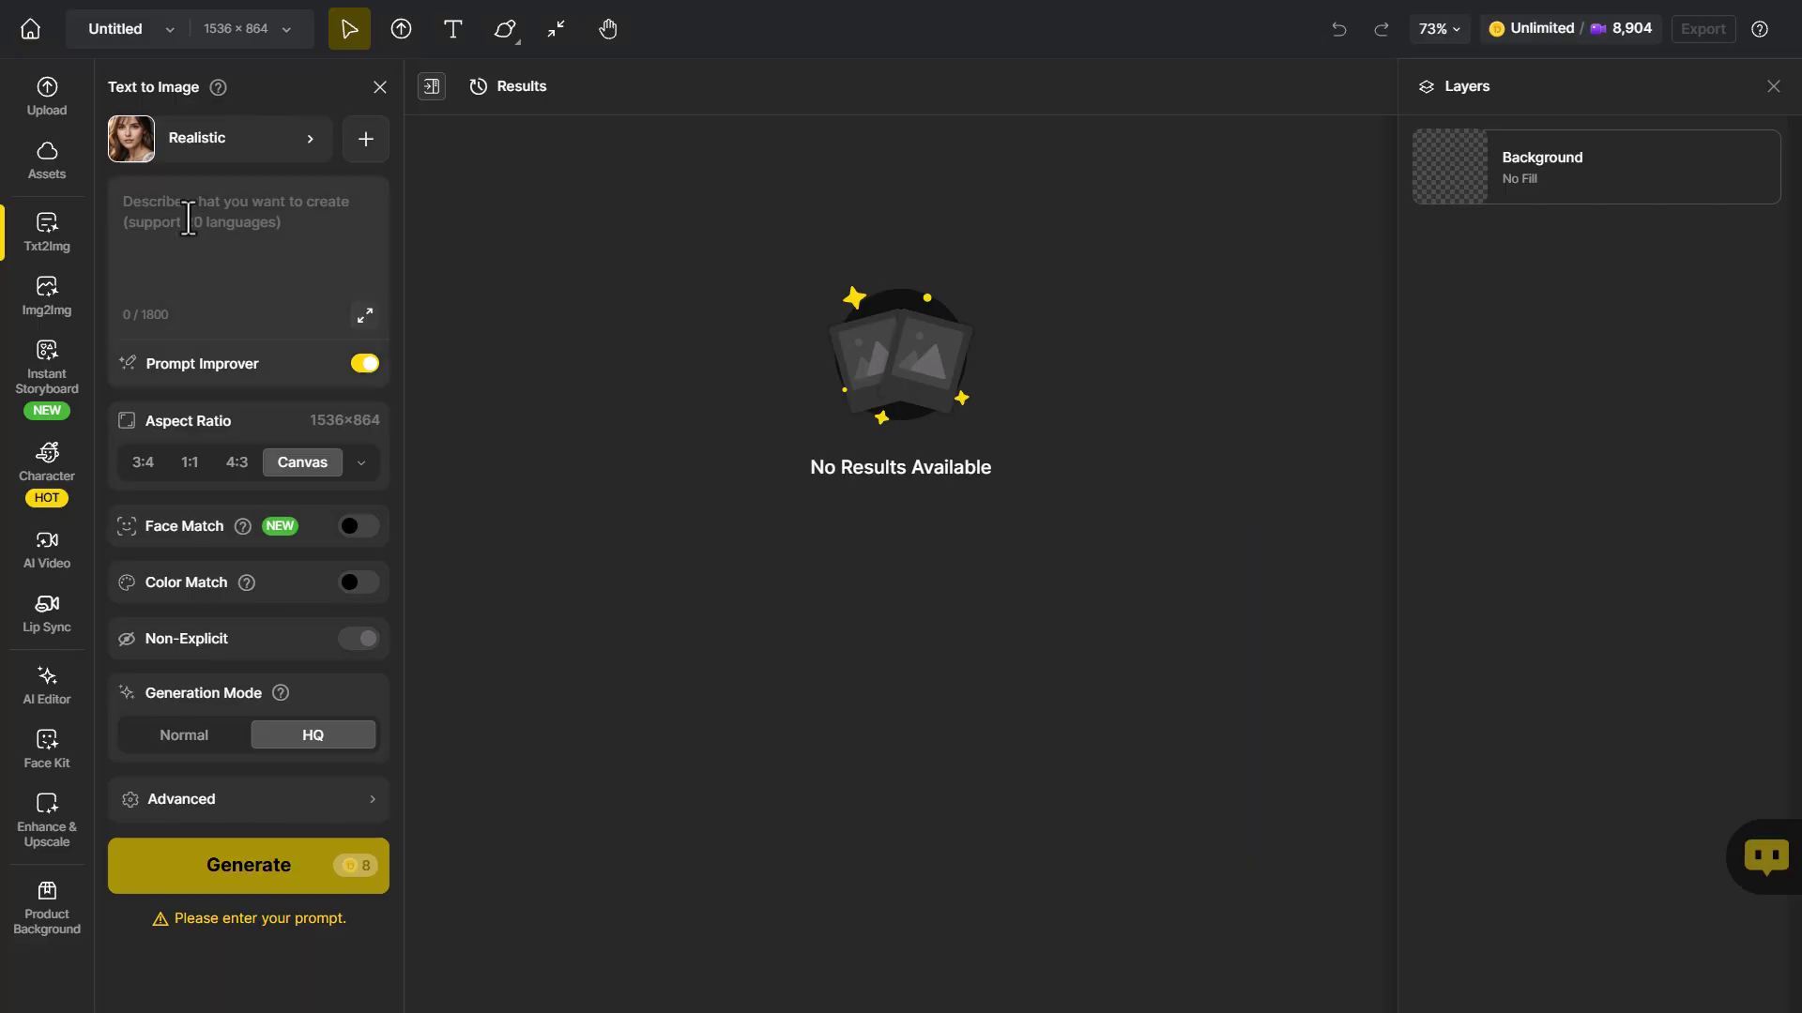
Generate images from the prompt "A close up of an astronaut in space, looking at the camera, earth in the background" with Face Match enabled
click(188, 219)
text(A close up of an astronaut in space, looking at the camera, earth in the background)
click(357, 525)
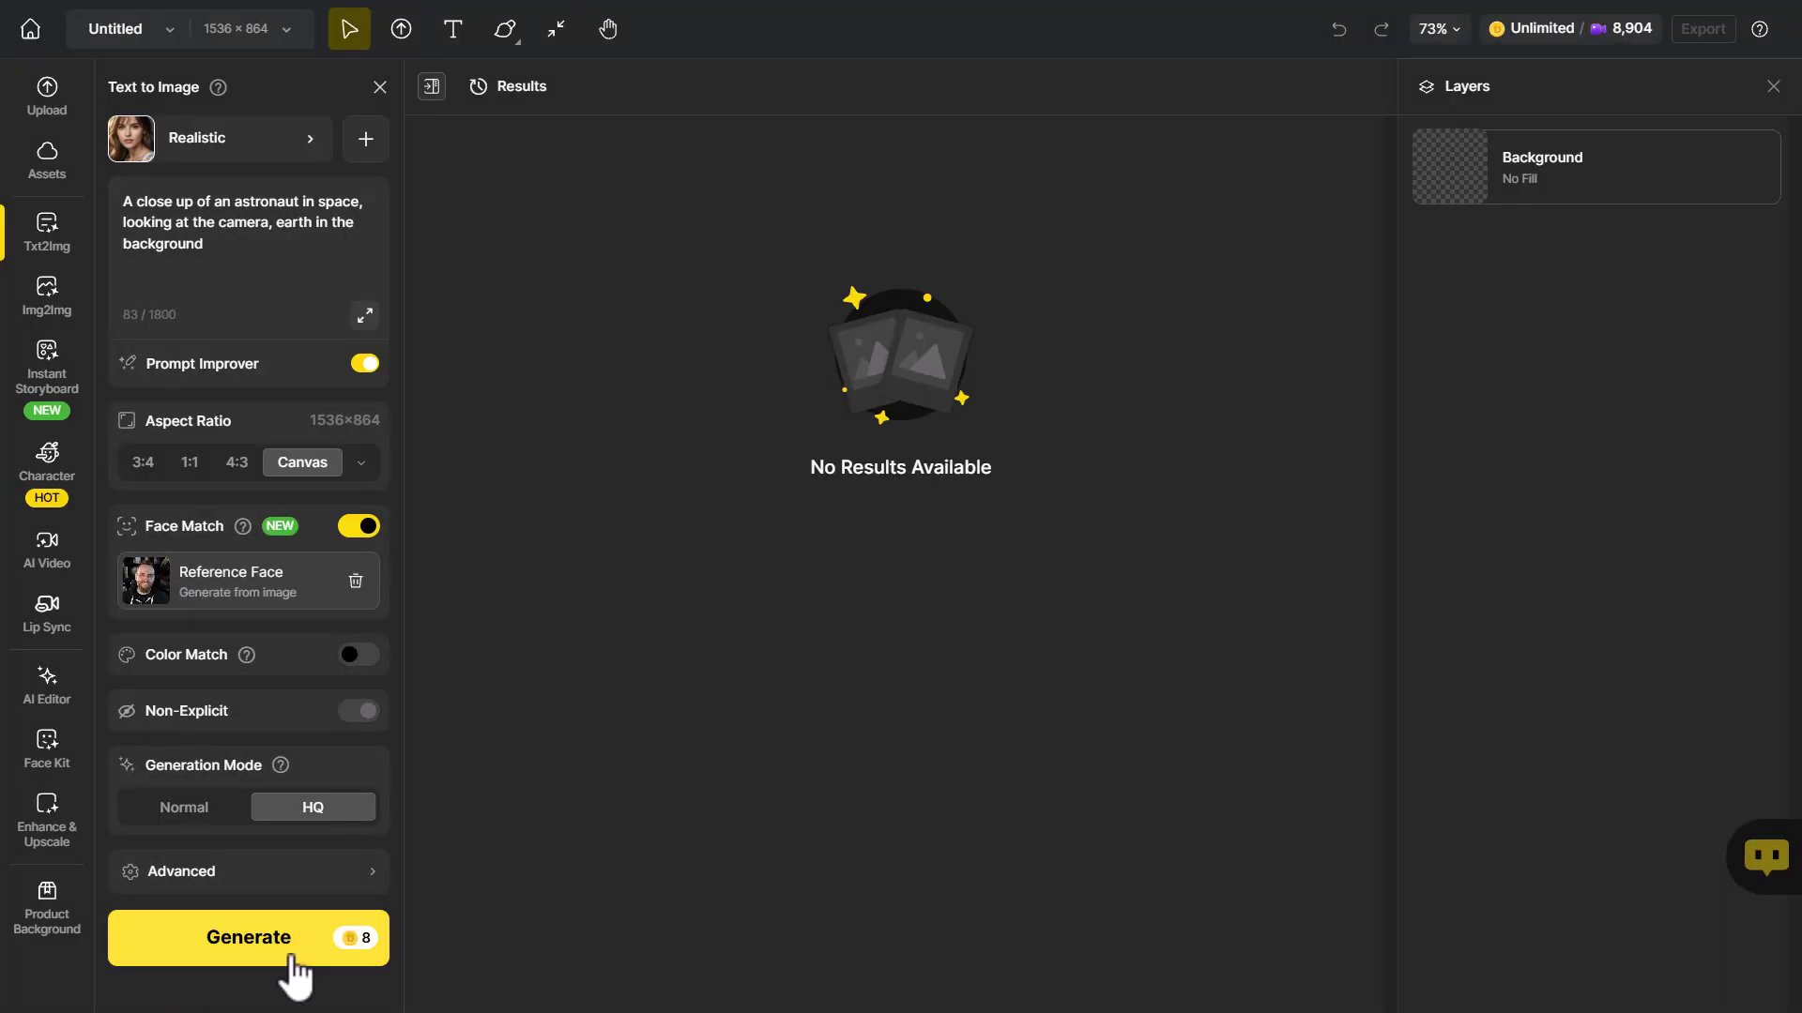
click(292, 959)
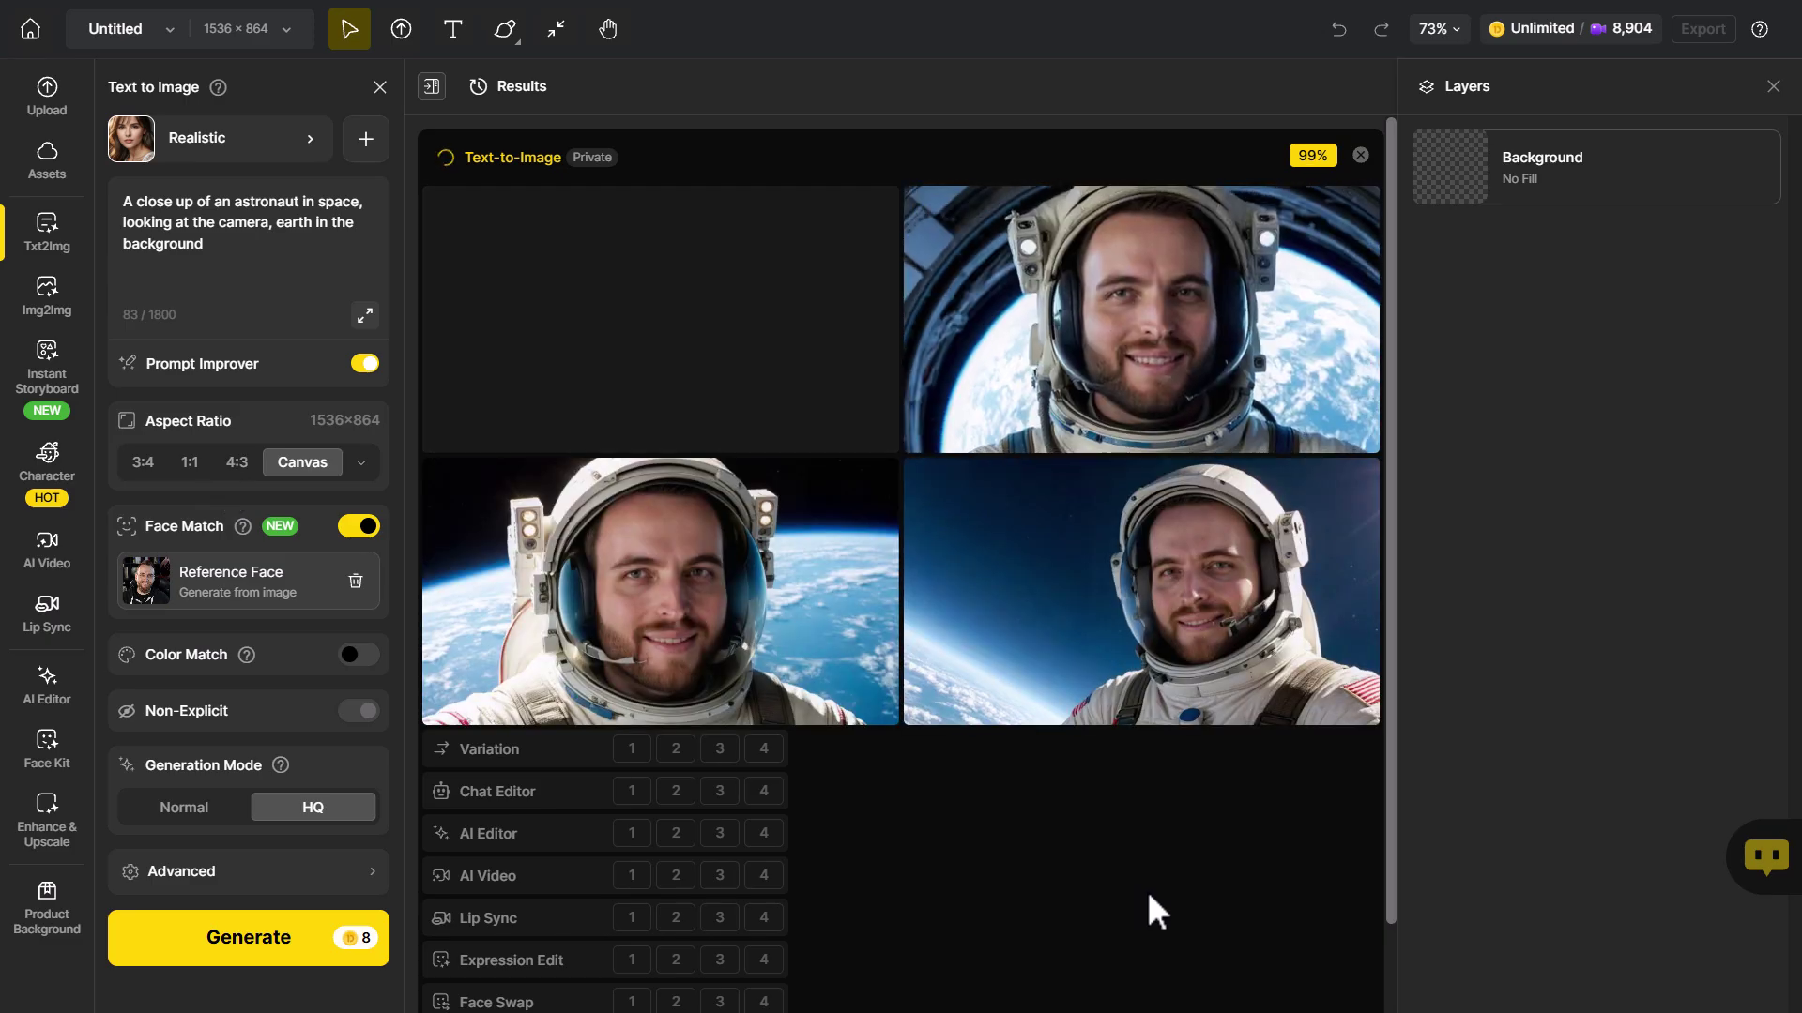
Place the fourth astronaut result on the canvas and remove its background
click(1022, 588)
click(918, 113)
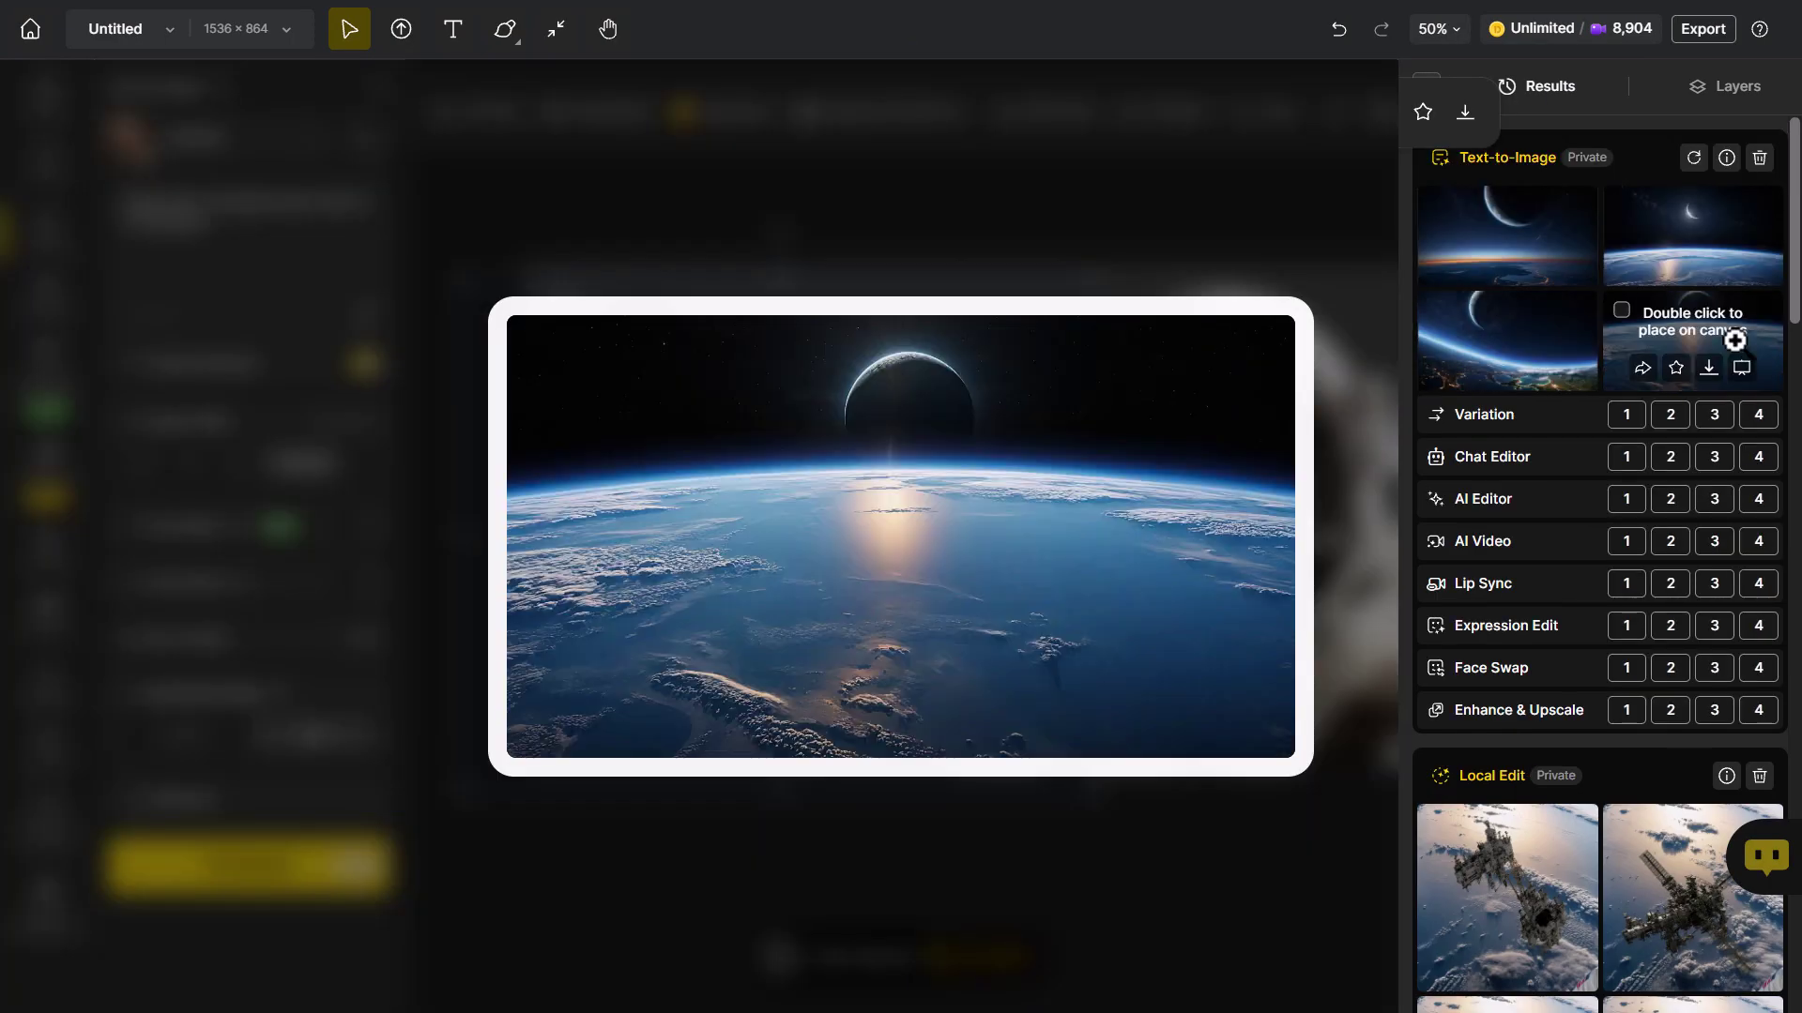
Add the fourth Earth-and-moon result to the canvas as the backdrop and scale down the space station layer
double_click(1737, 338)
click(761, 457)
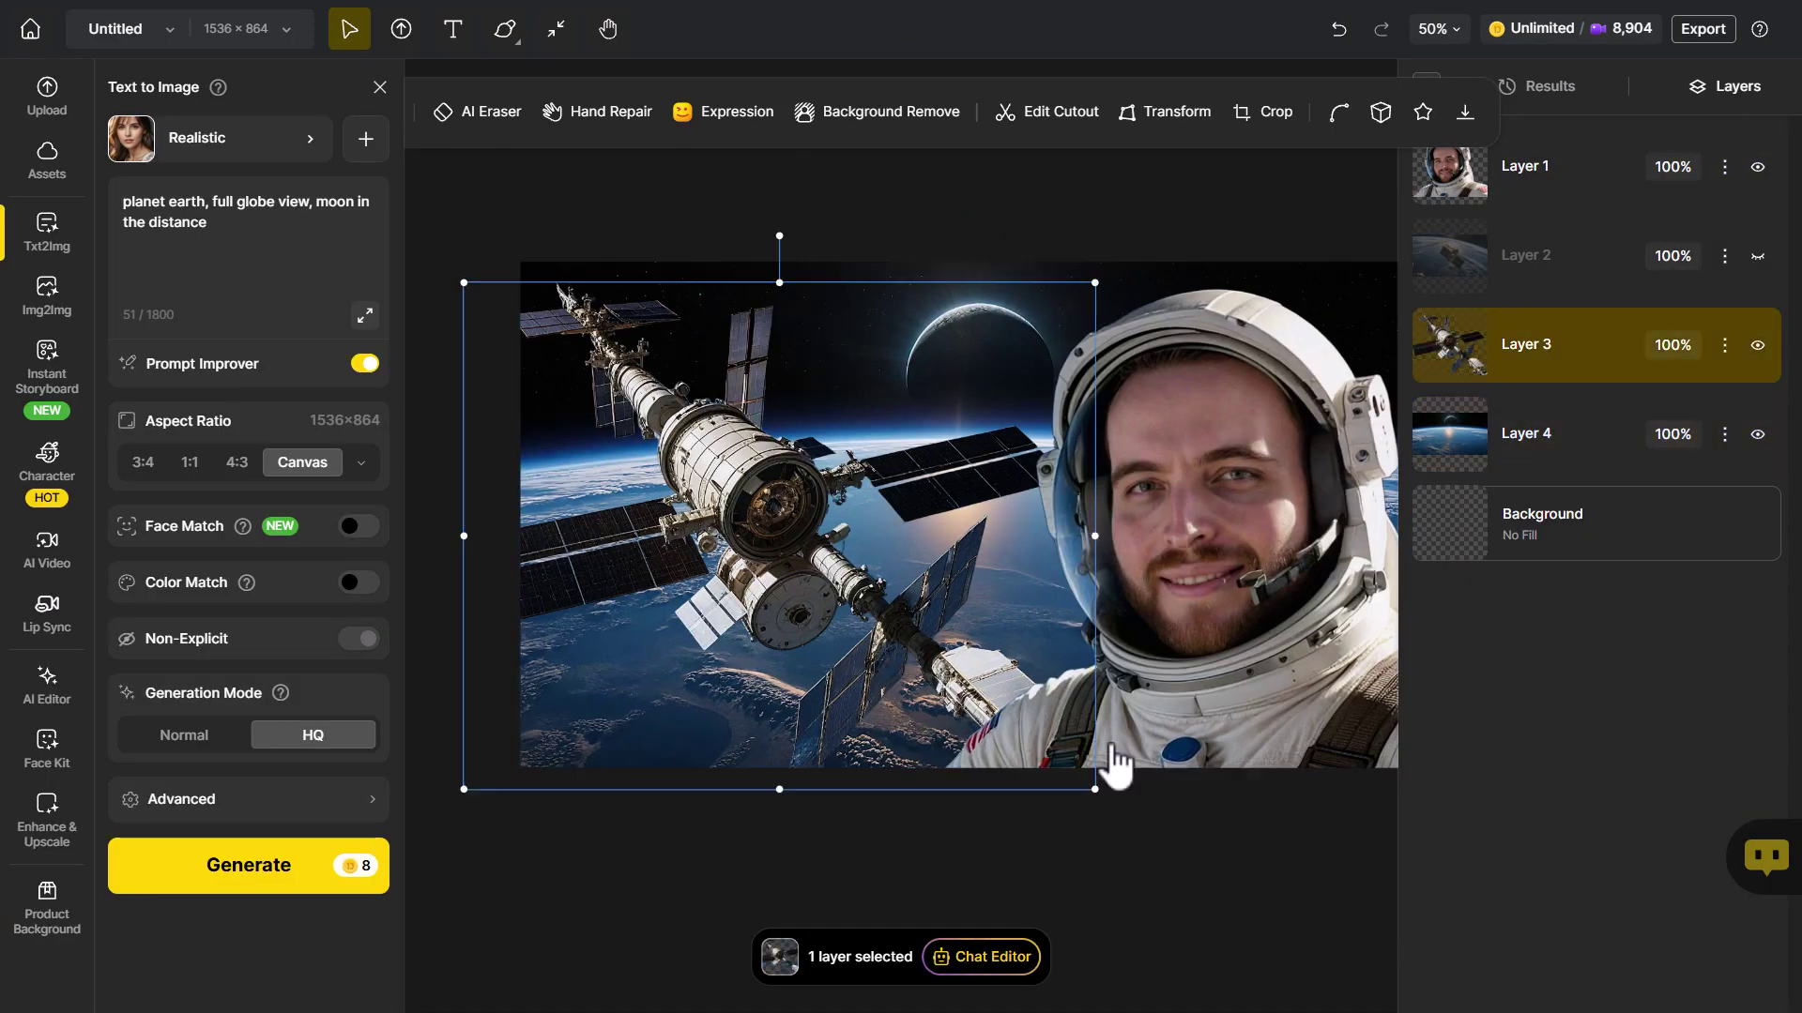
drag(522, 274, 608, 282)
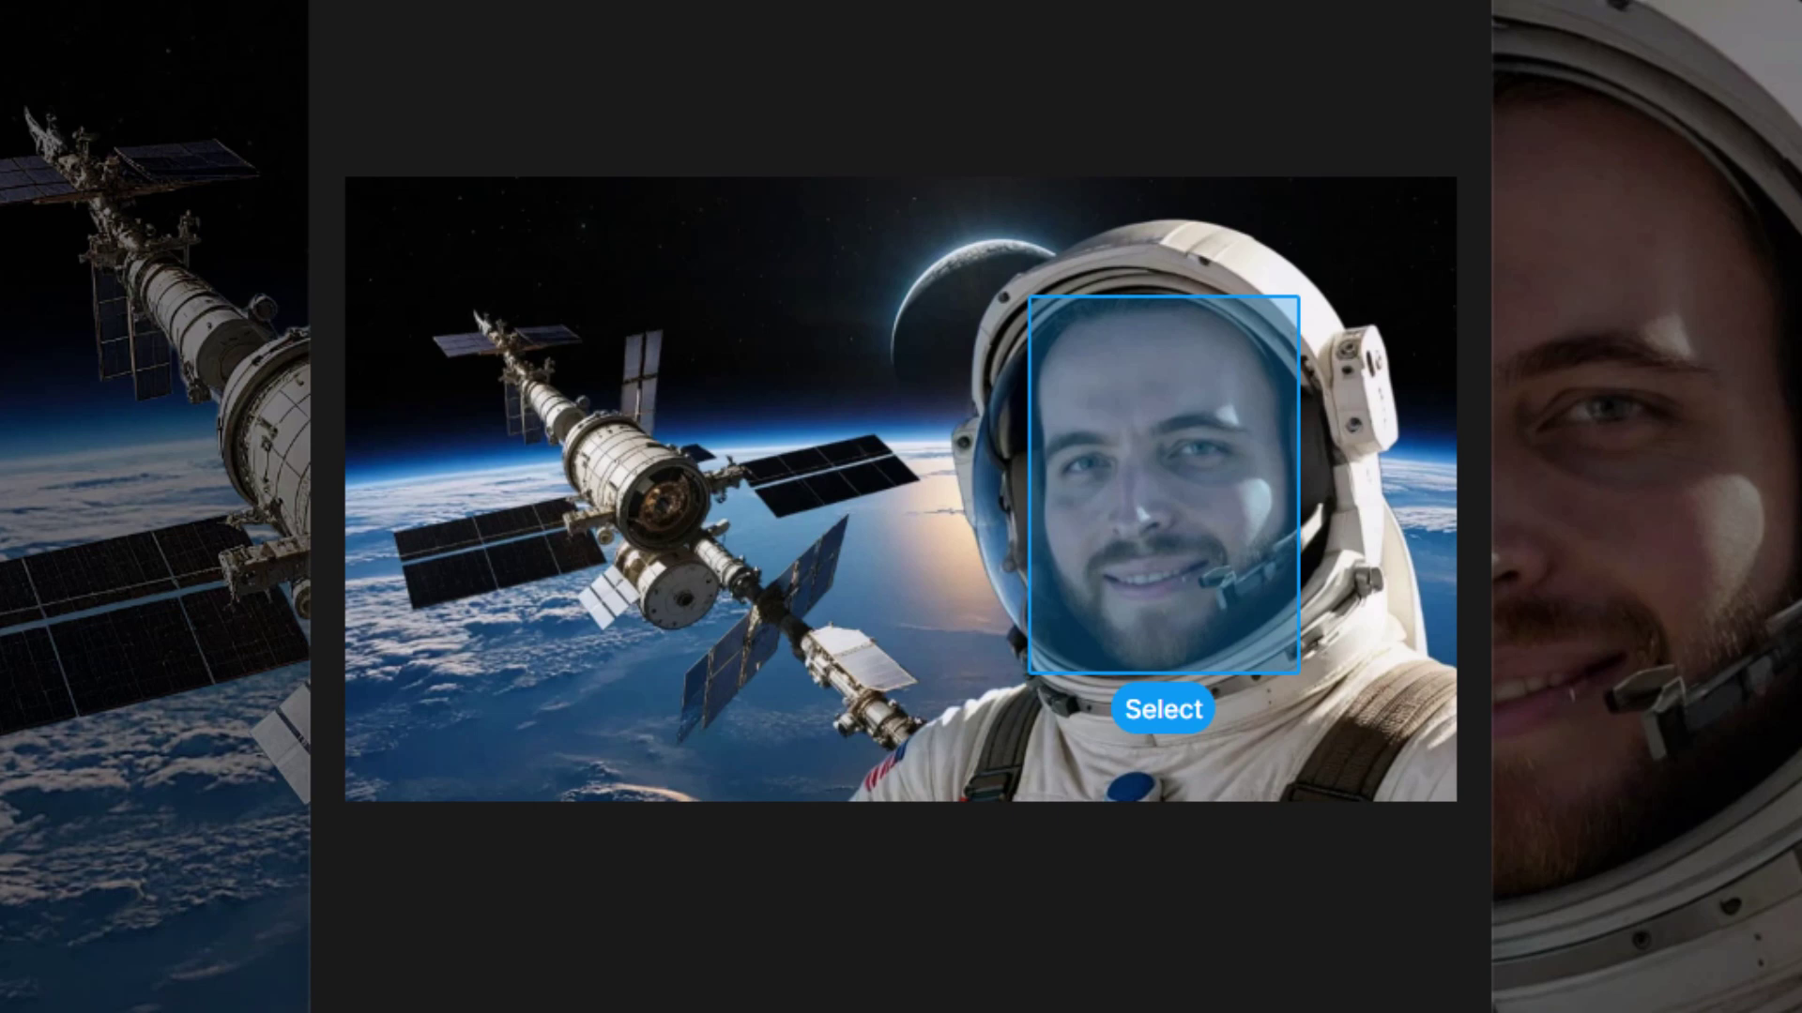
Select the astronaut's face for Lip Sync and upload an audio file as Speaker A's voice
click(1079, 507)
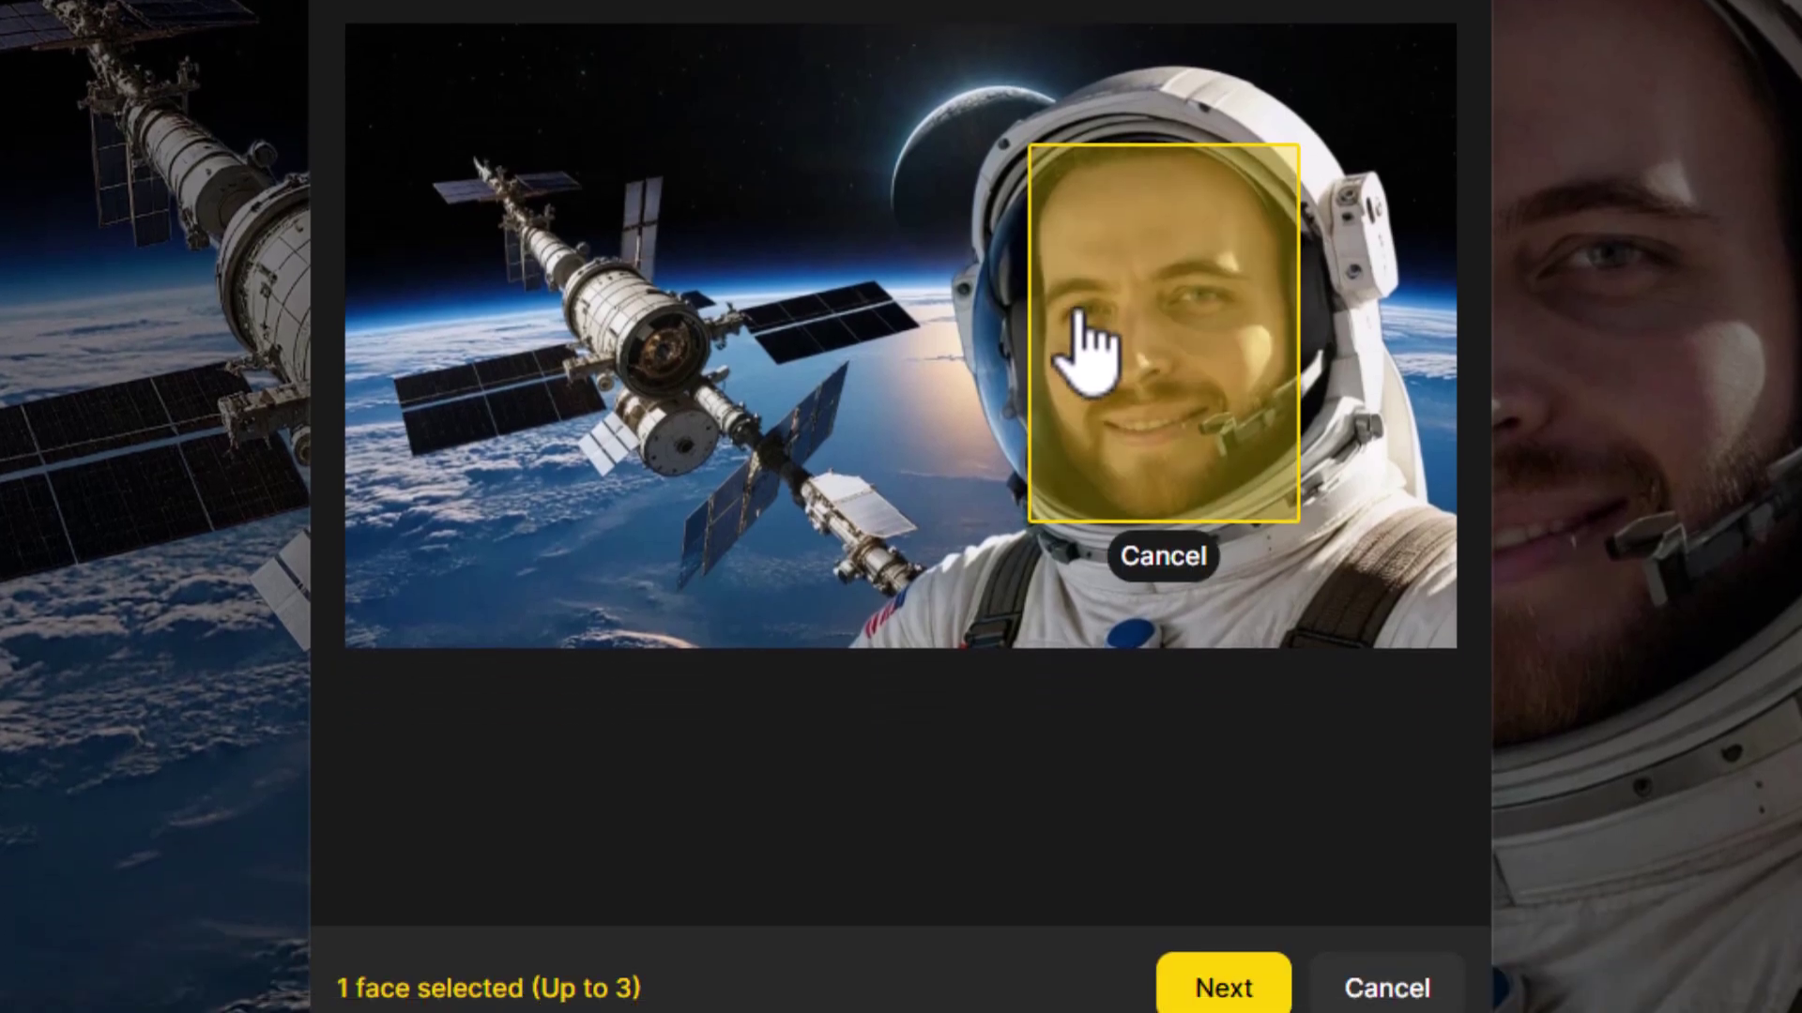
click(1207, 886)
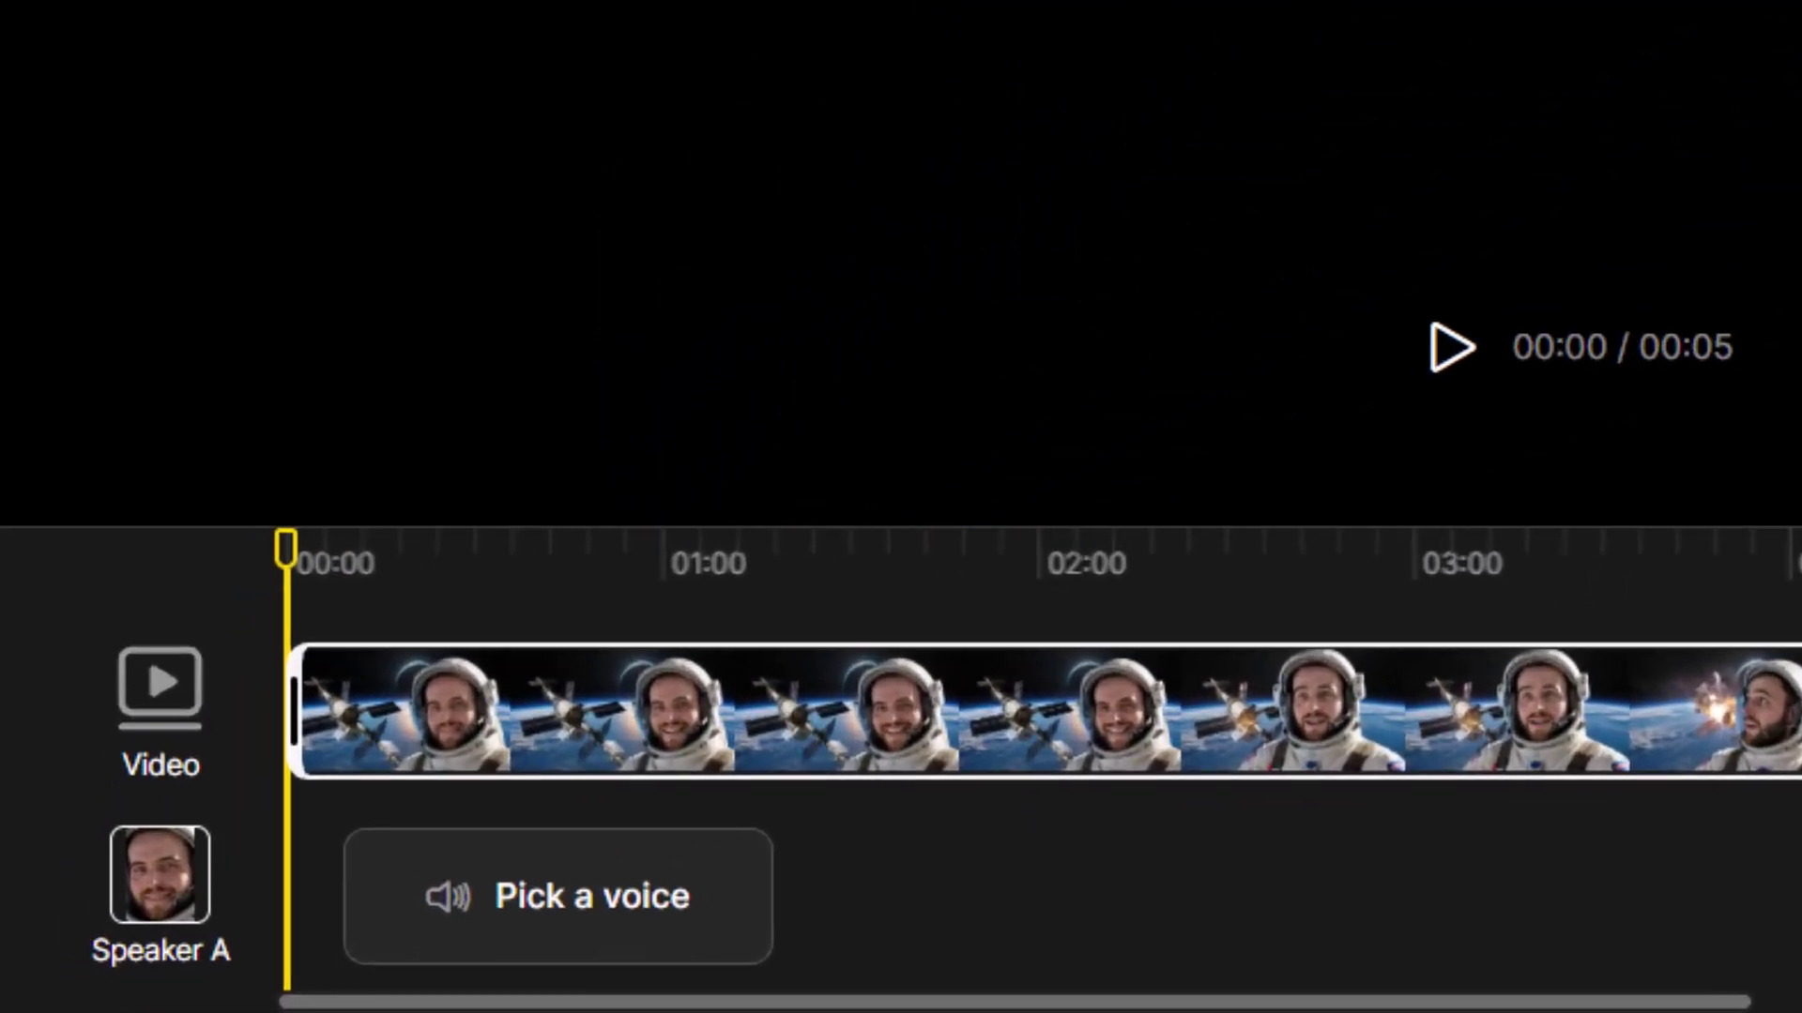
click(528, 924)
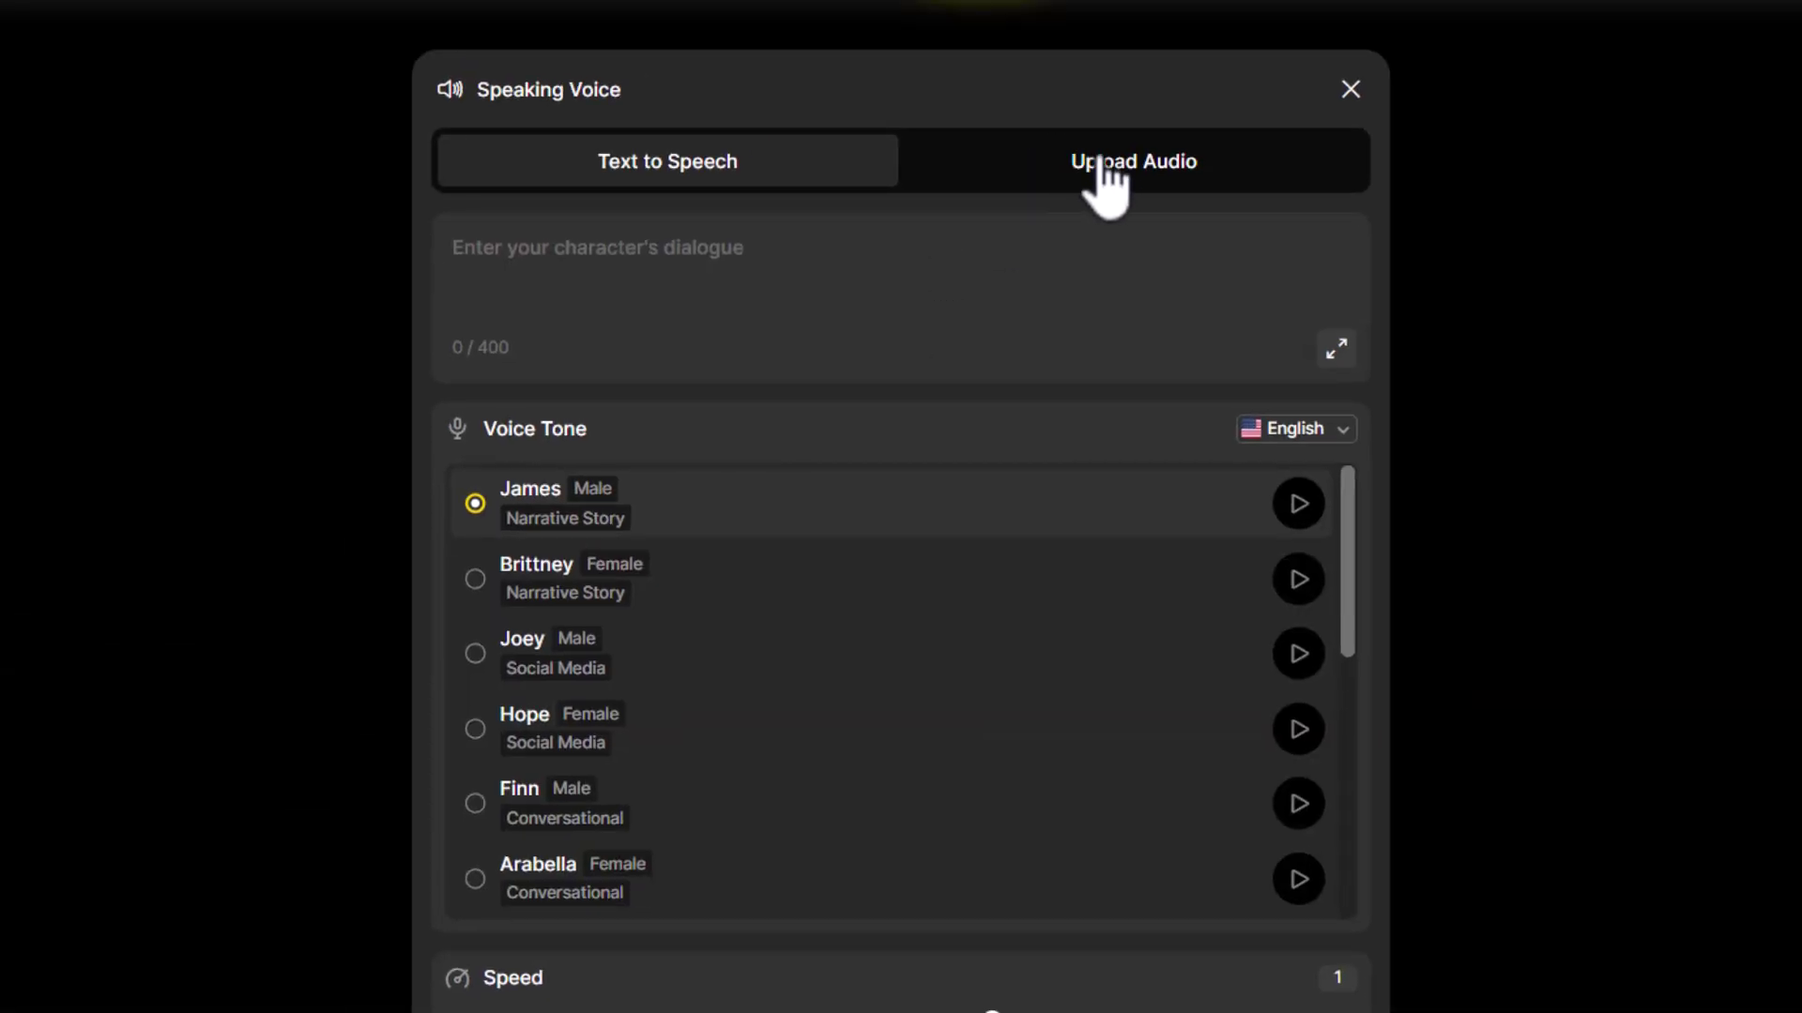
click(1107, 178)
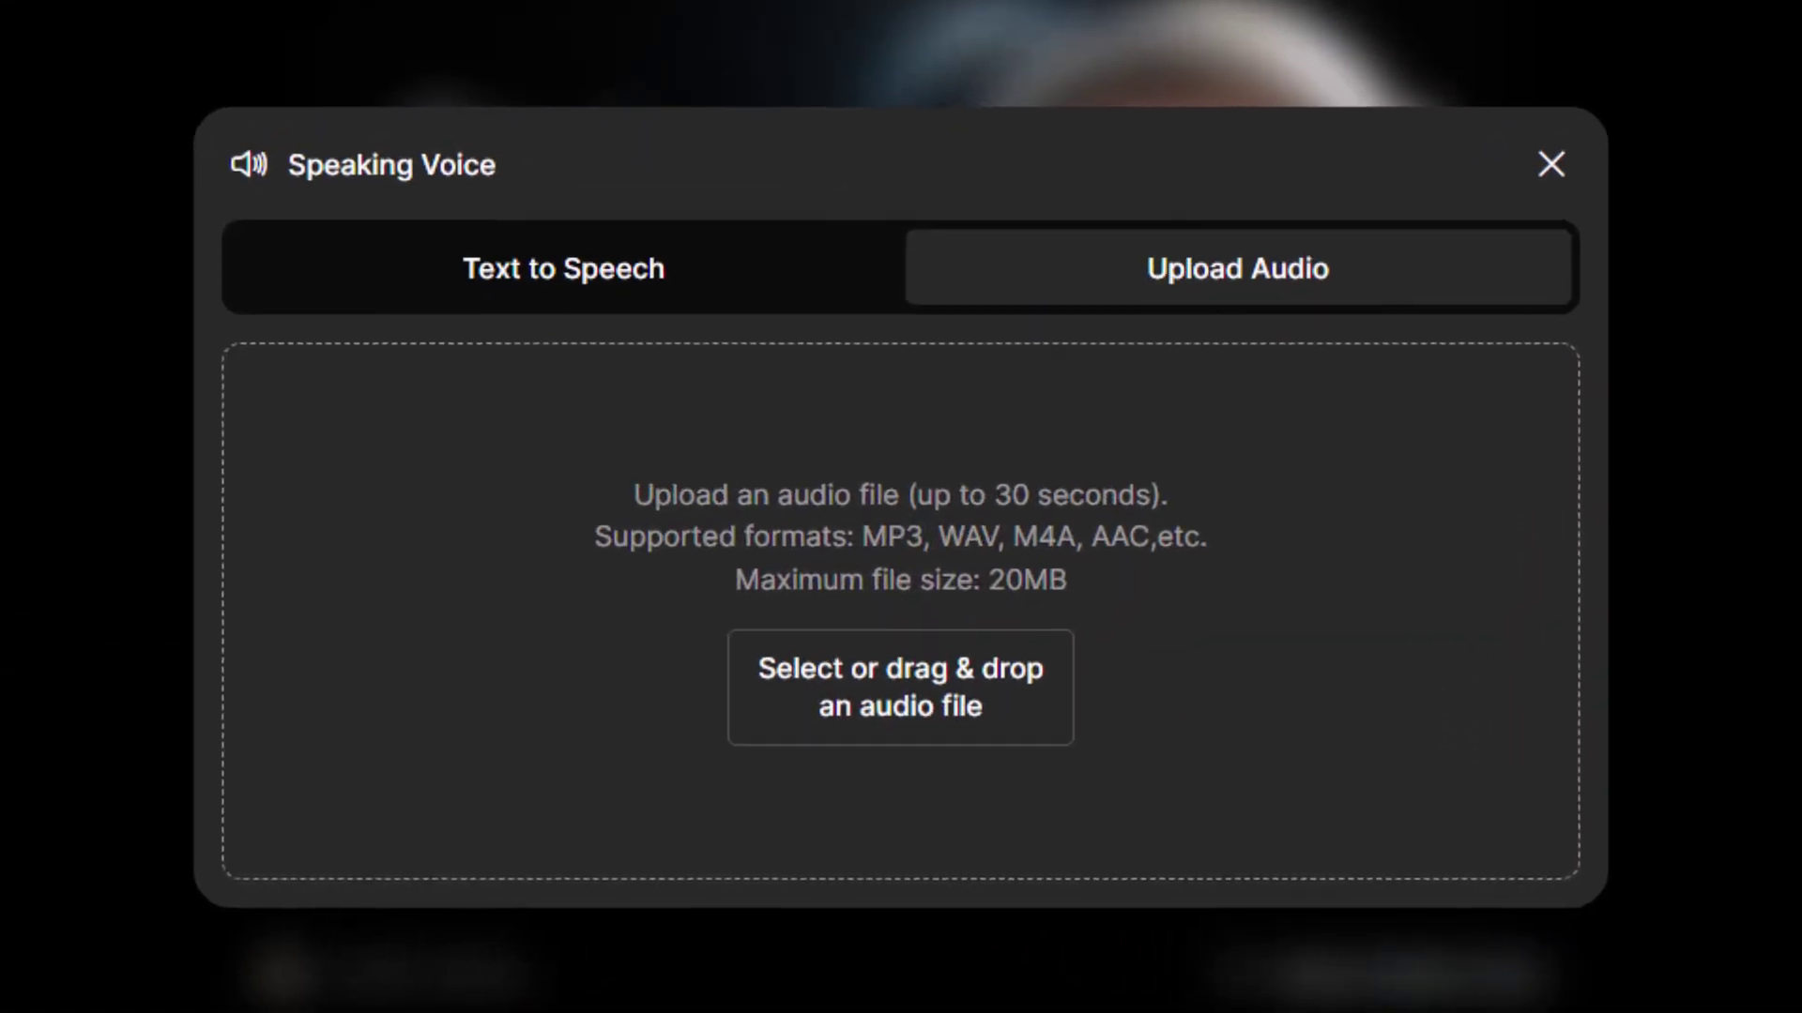
drag(1801, 610, 1006, 621)
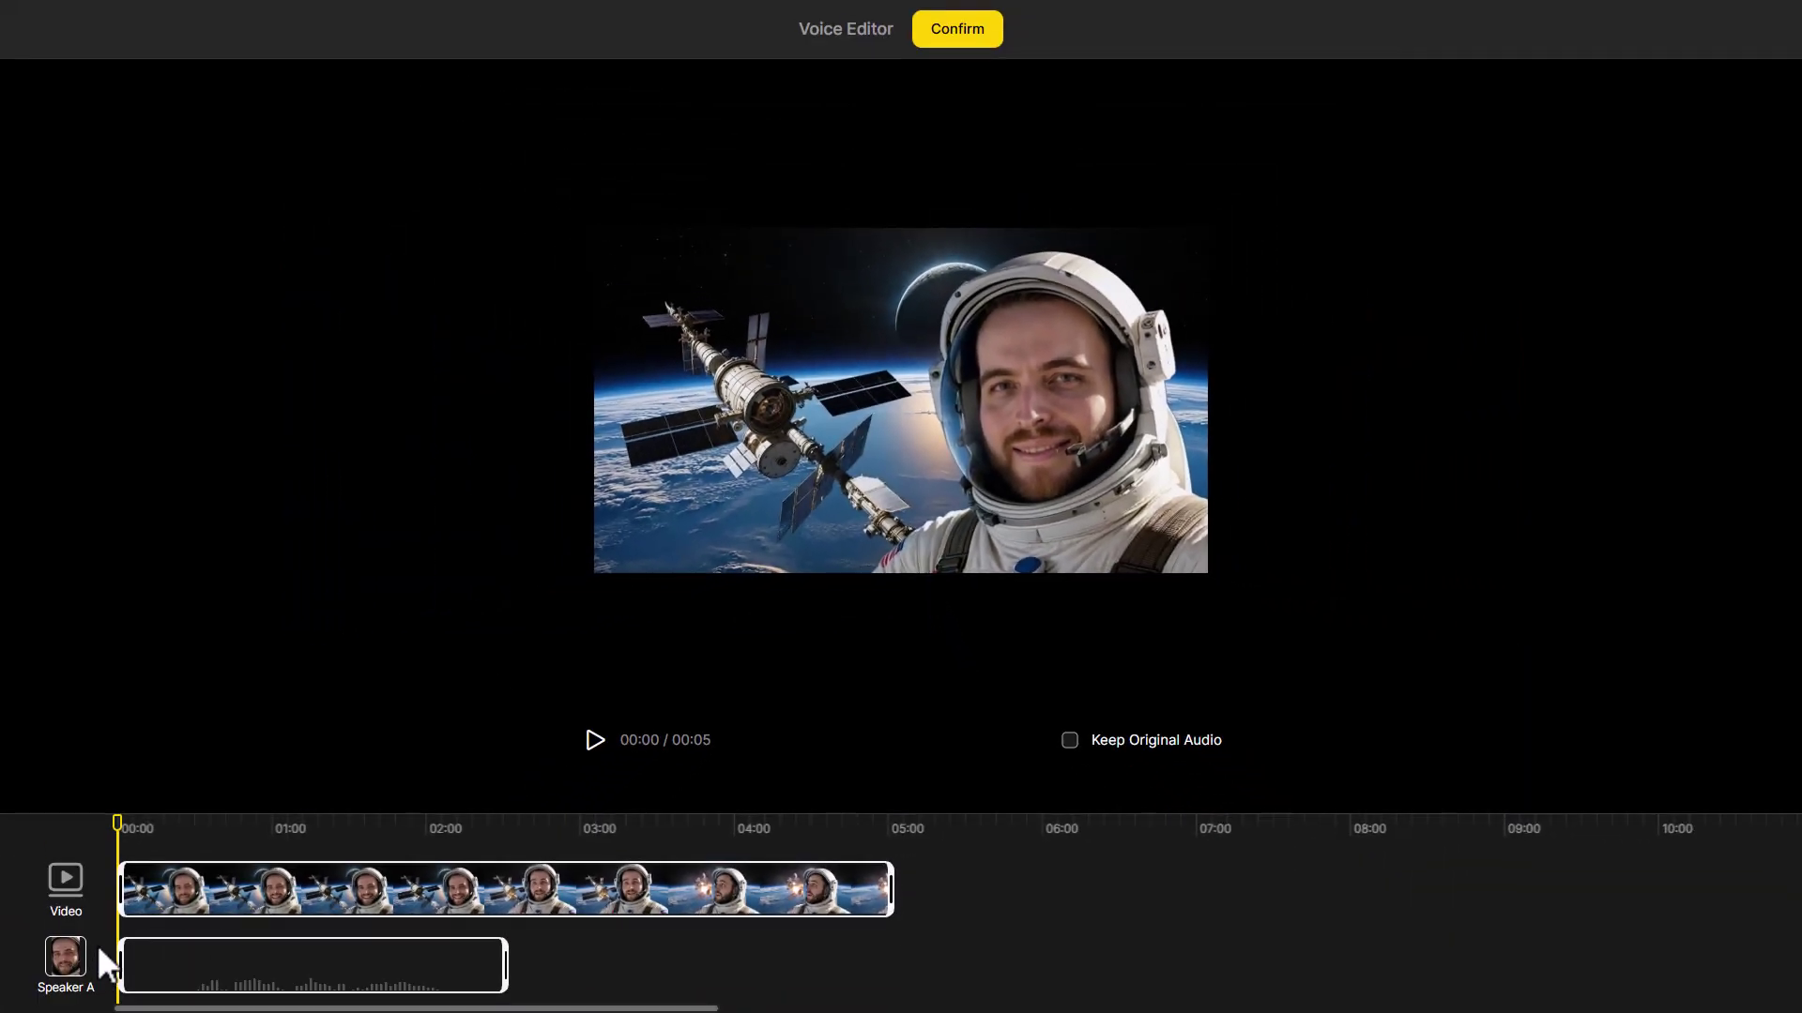
Trim about 0.3 seconds from the start of Speaker A's audio, move the clip to the timeline's beginning, and preview it
click(119, 958)
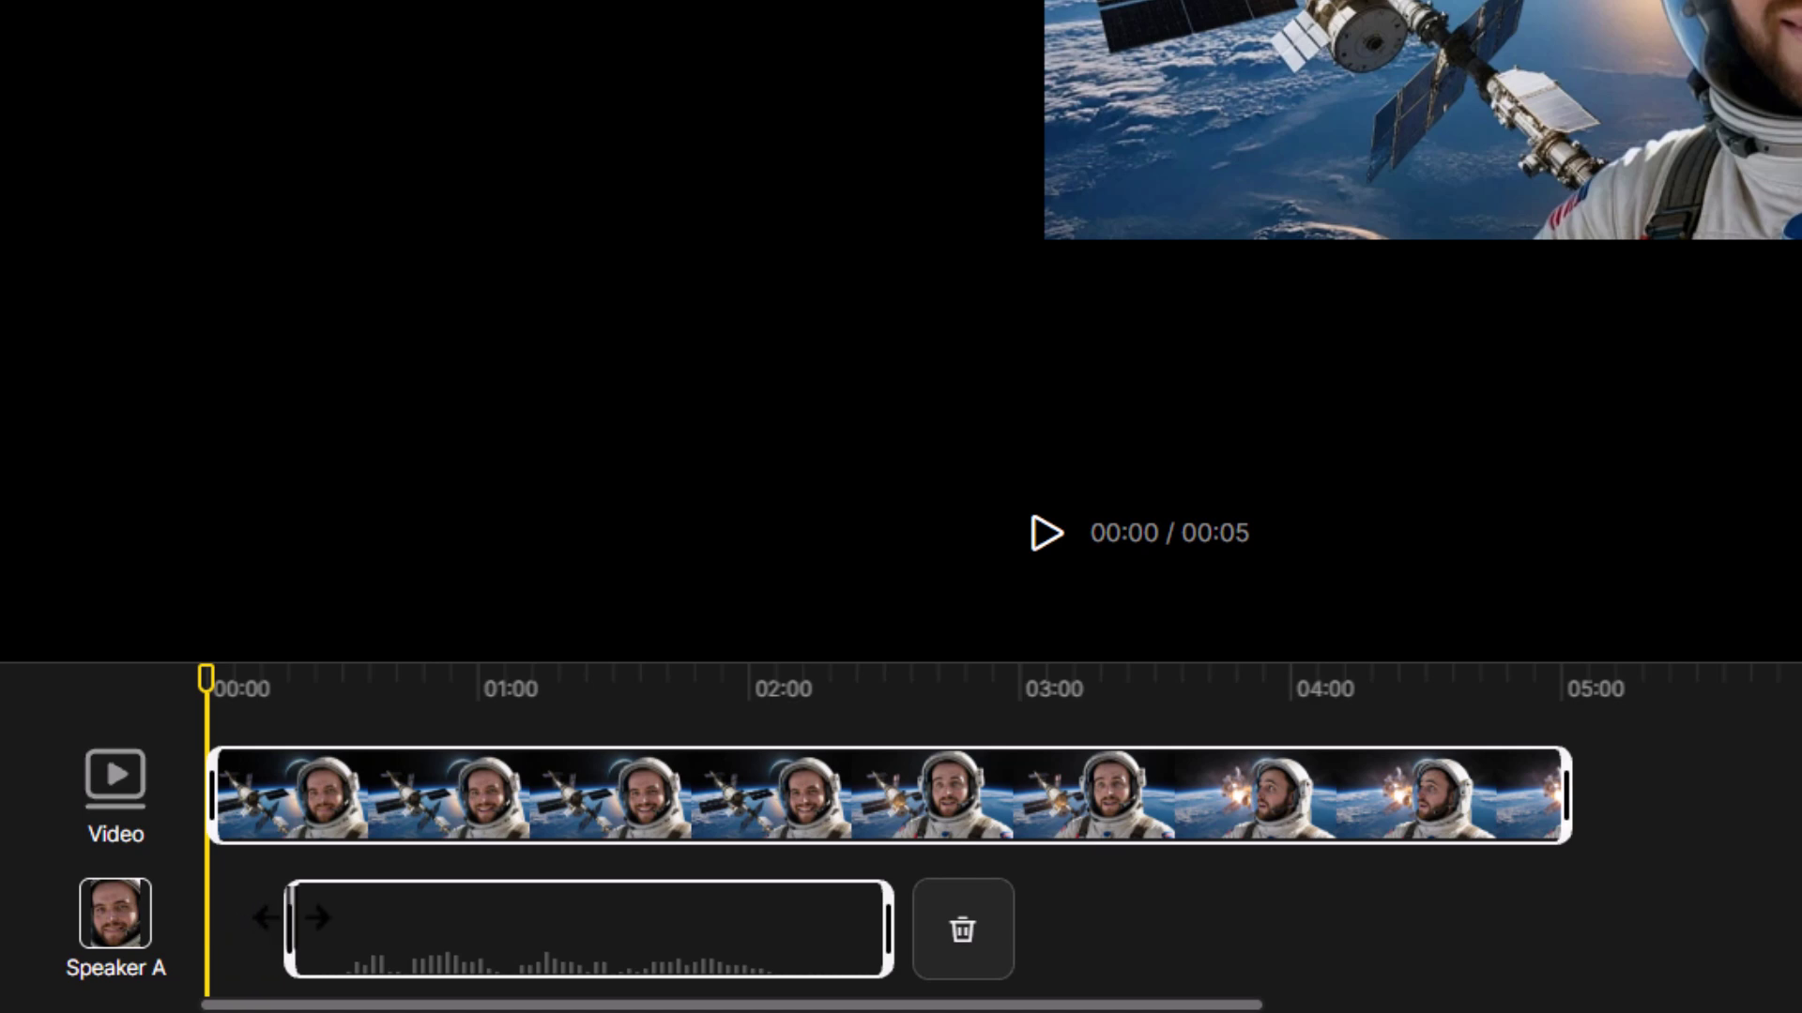
drag(452, 918, 322, 934)
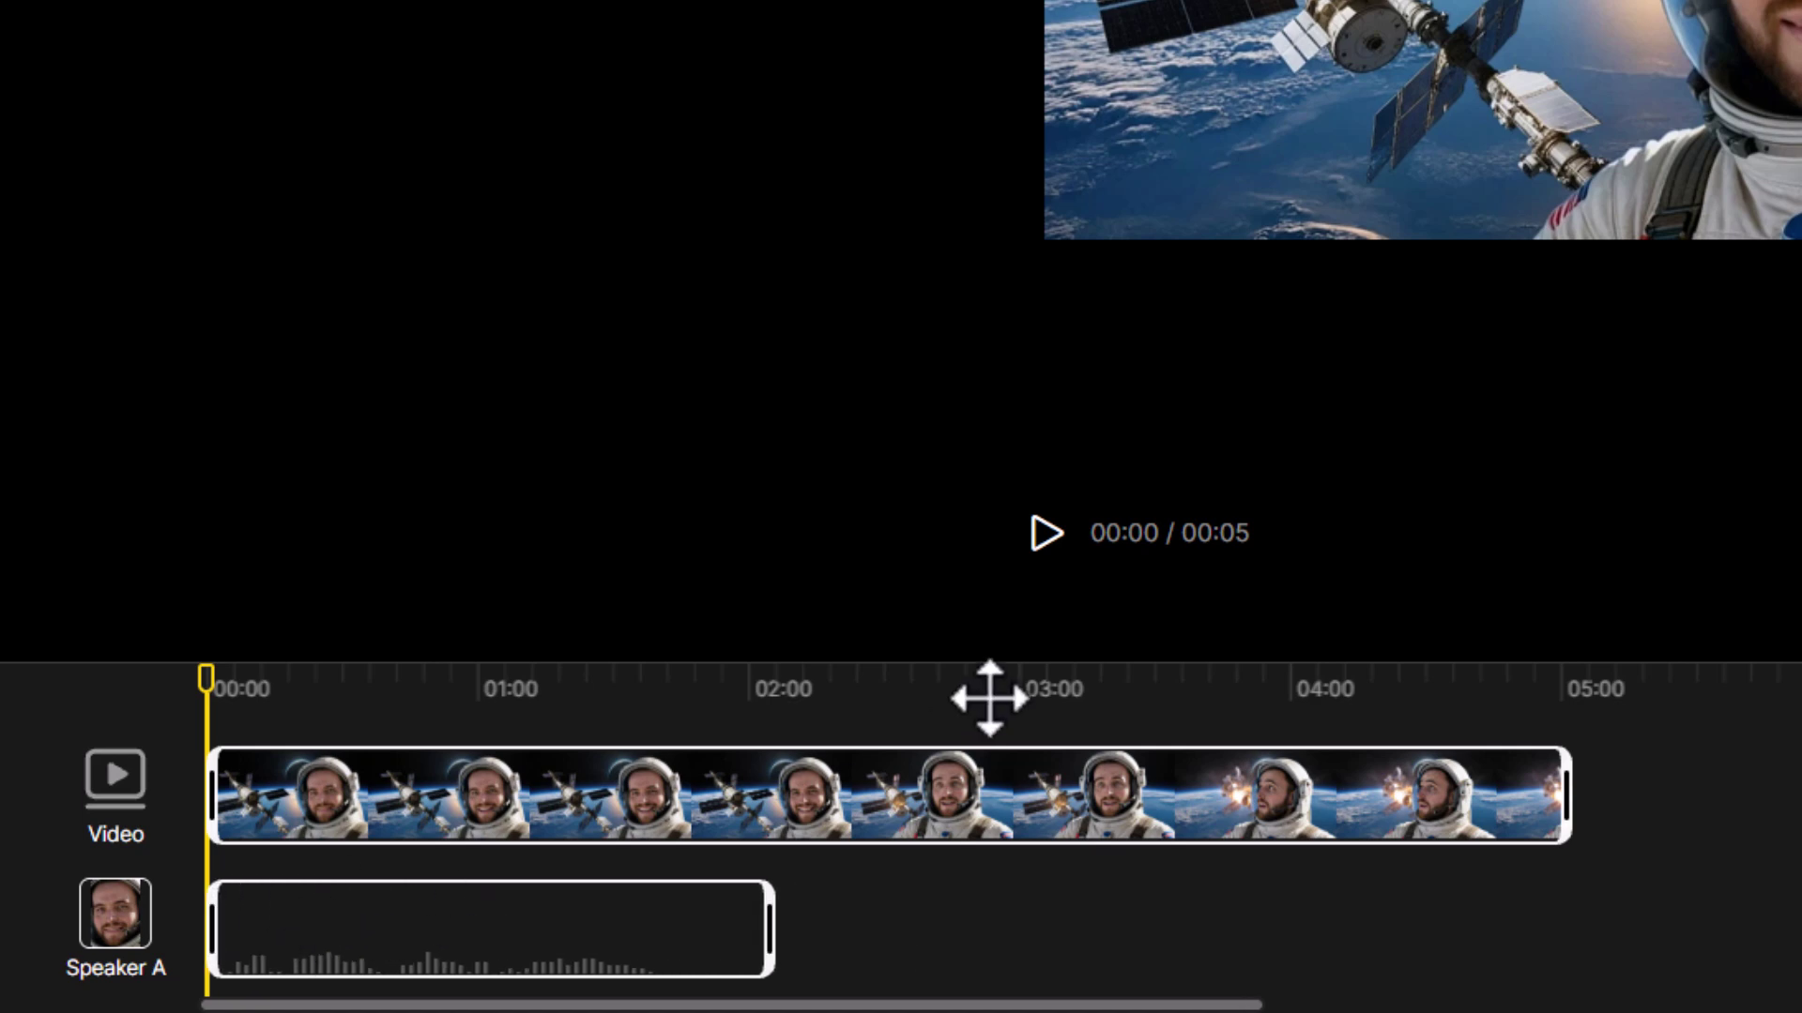
click(1048, 538)
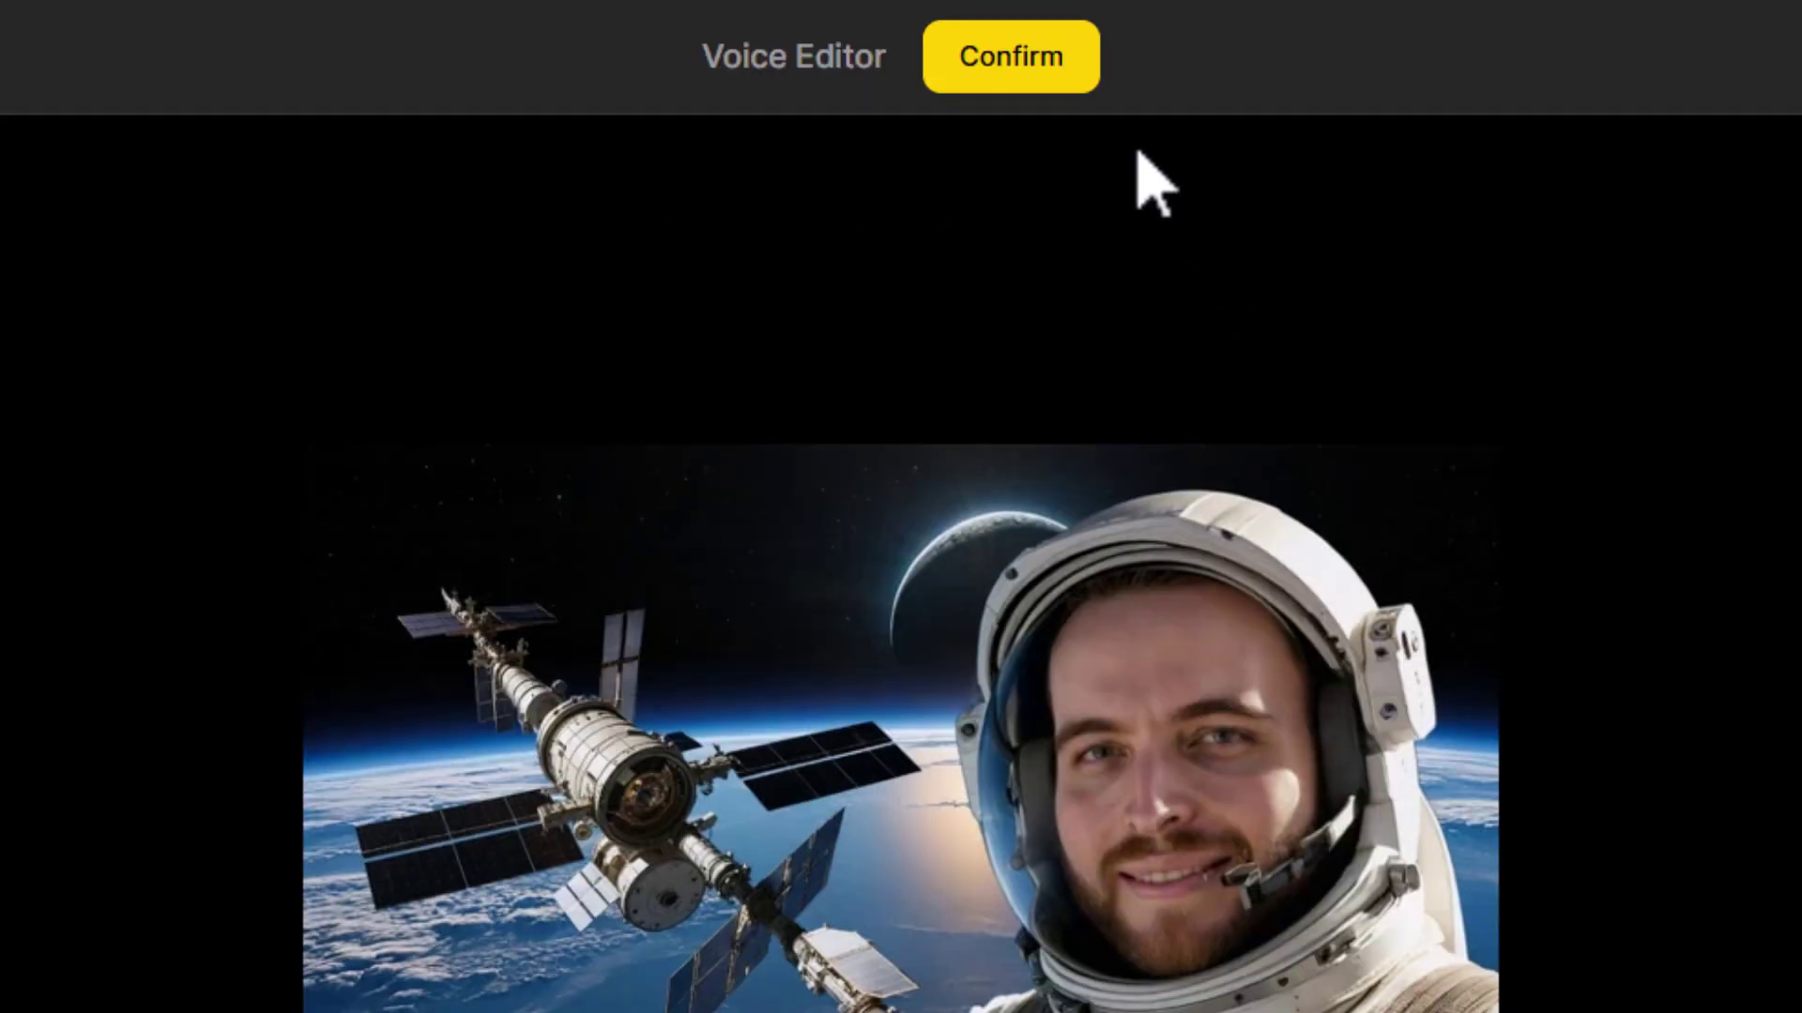
Confirm the astronaut's voice track and generate the lip sync video in Normal mode
click(1032, 60)
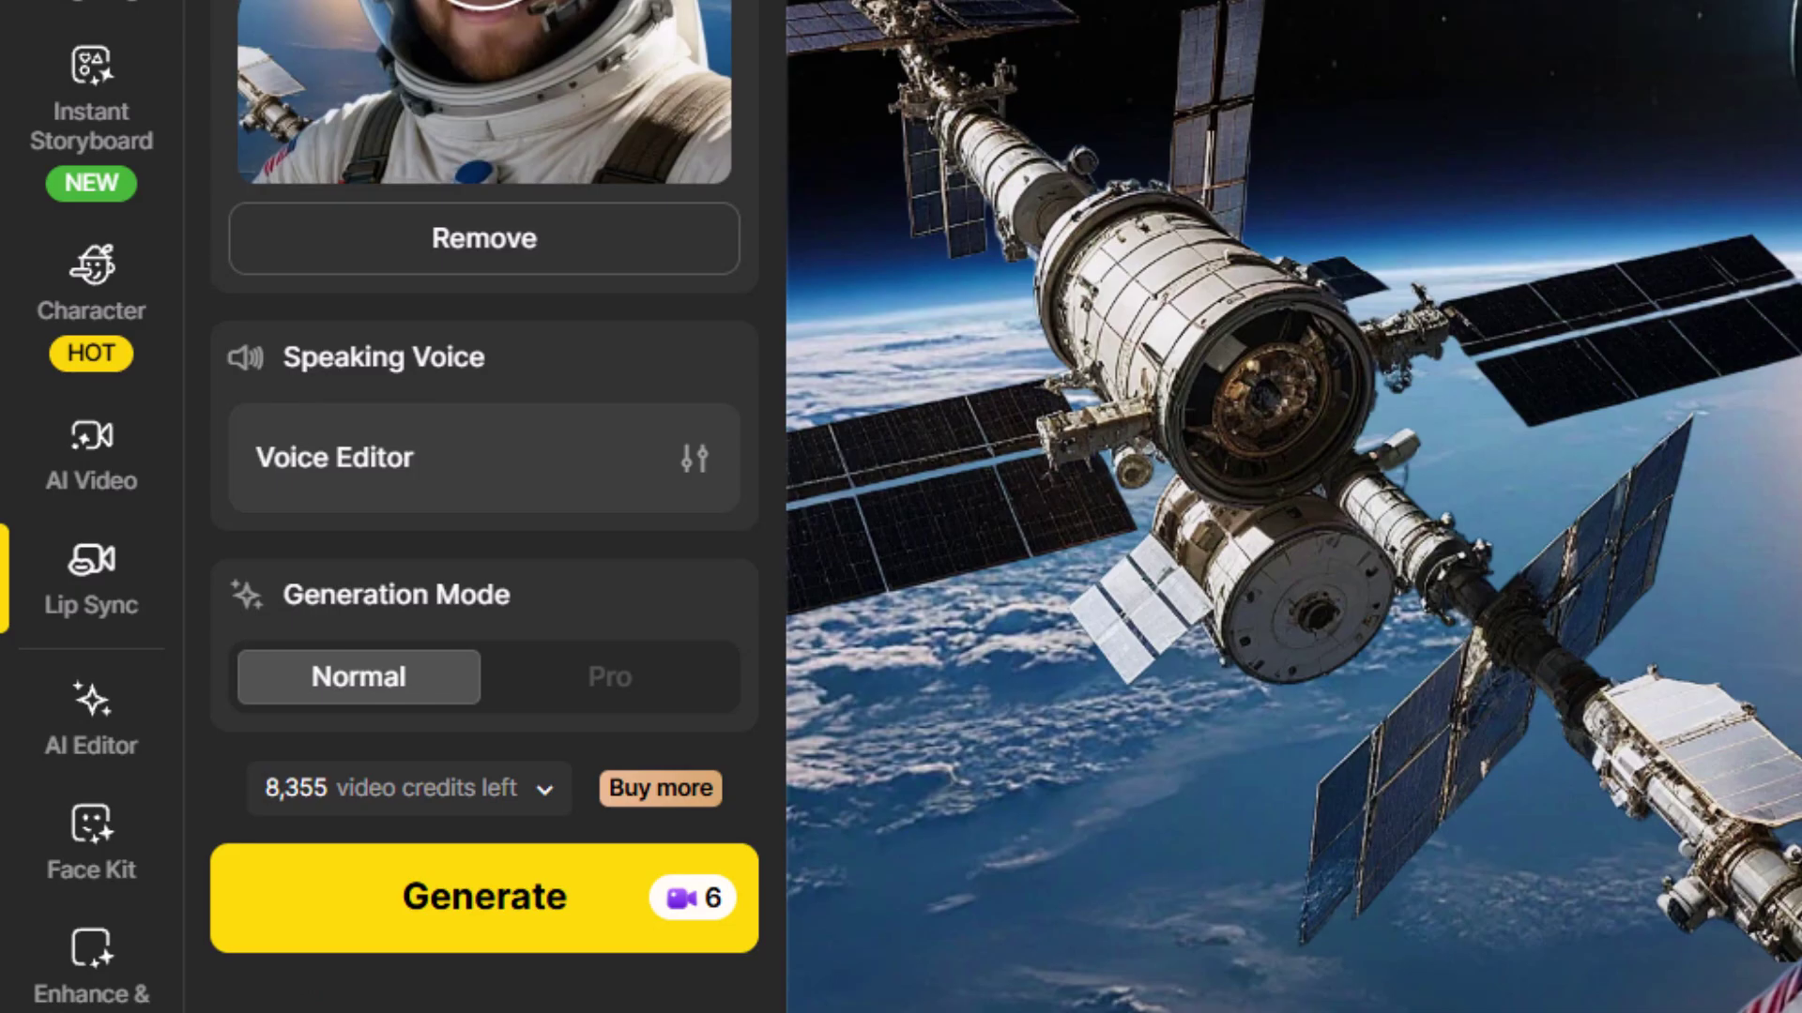
click(474, 925)
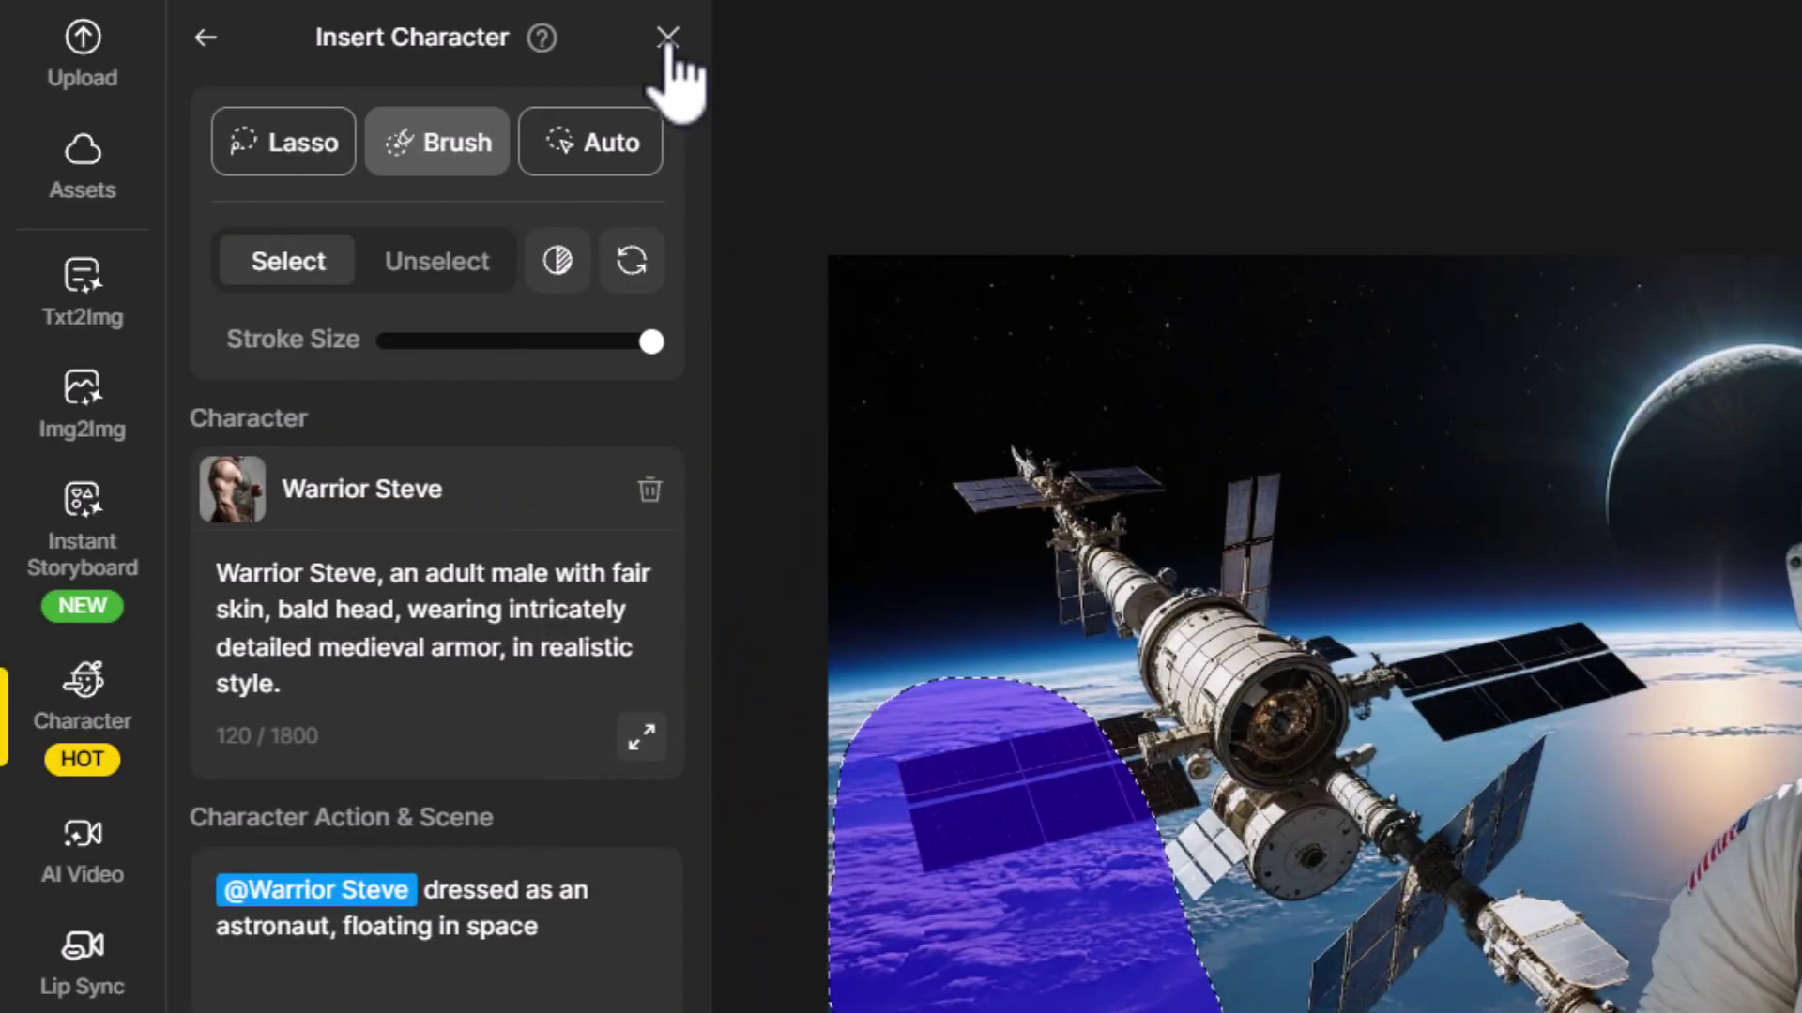
Restart Insert Character for the space scene with the preset character Anna in place of Warrior Steve
click(671, 50)
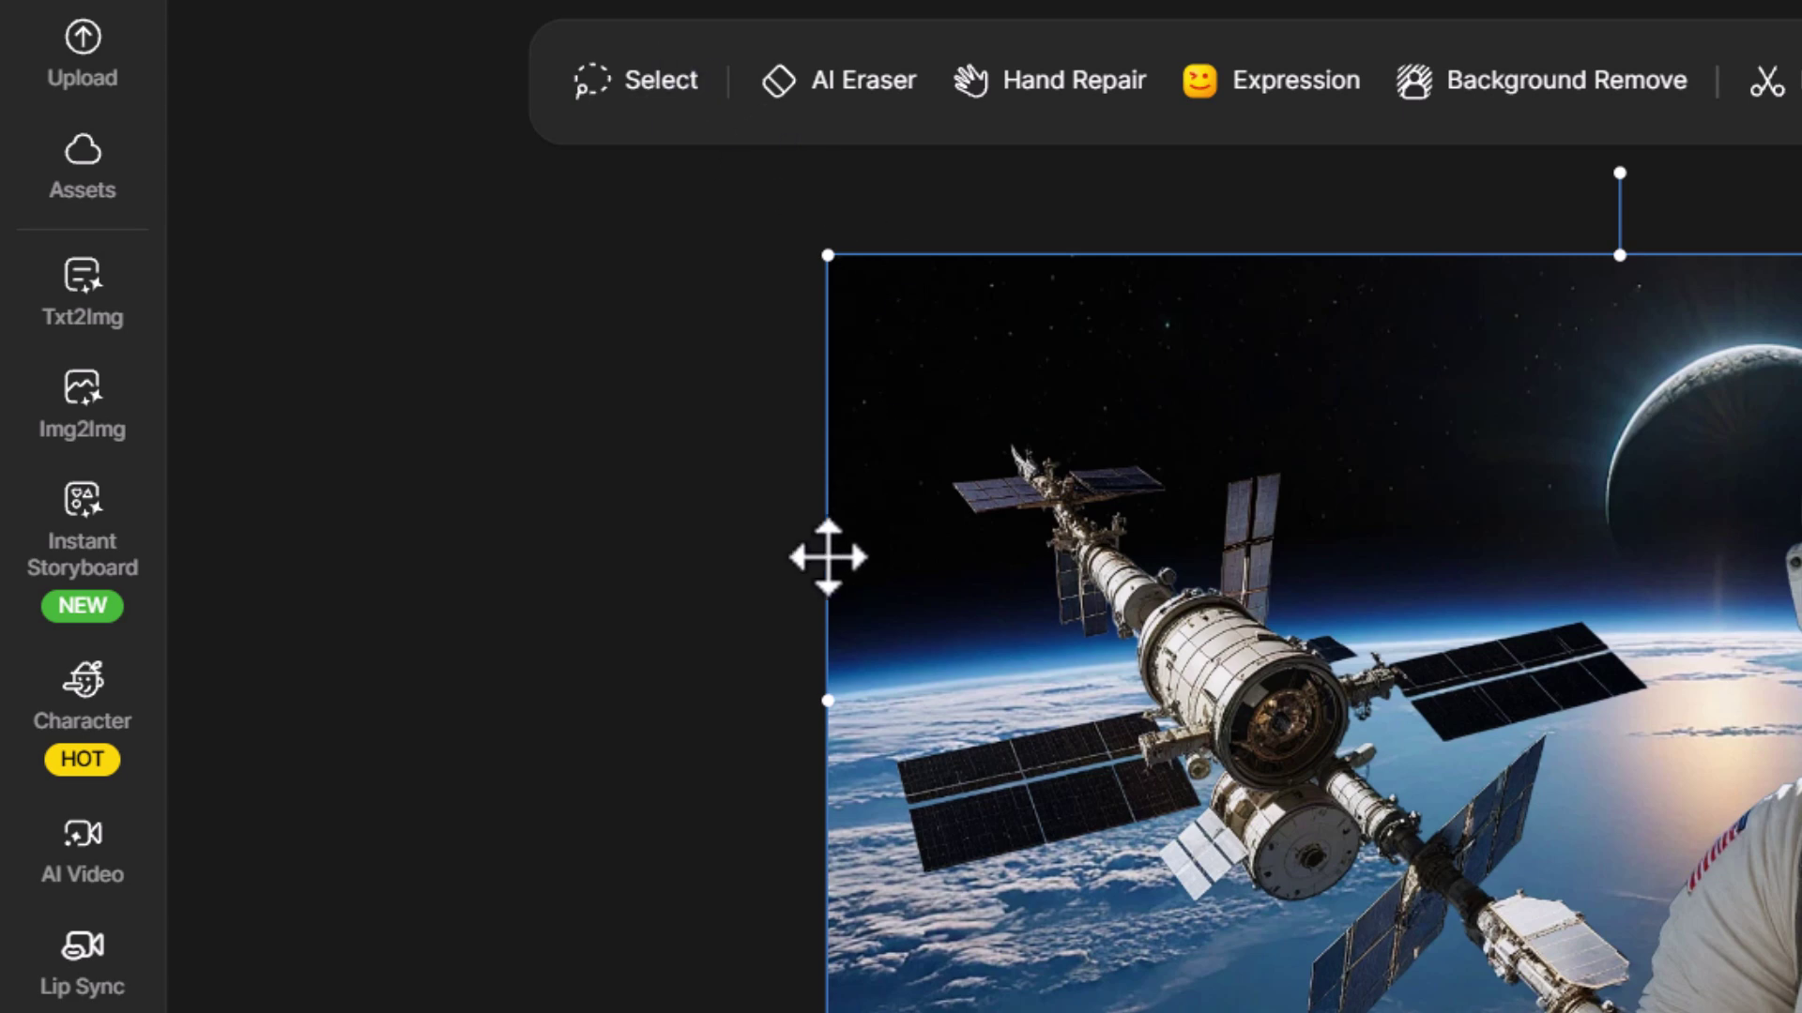
click(66, 728)
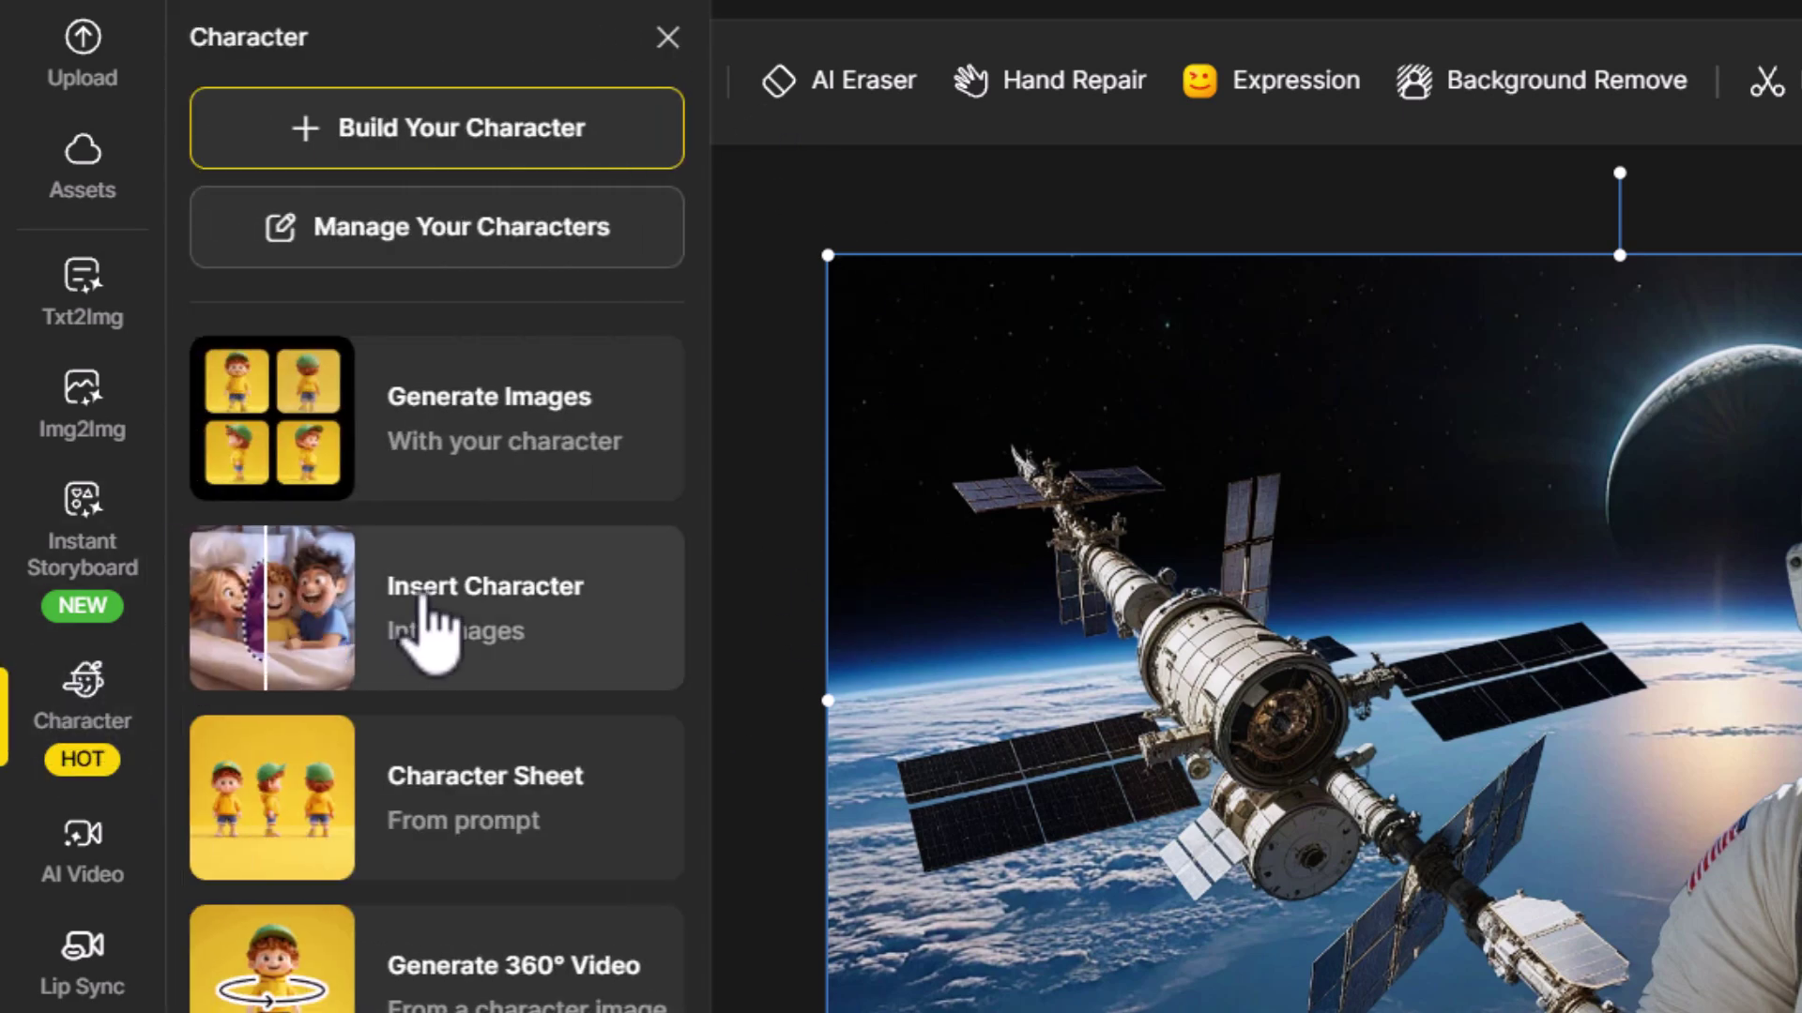
click(498, 638)
click(498, 445)
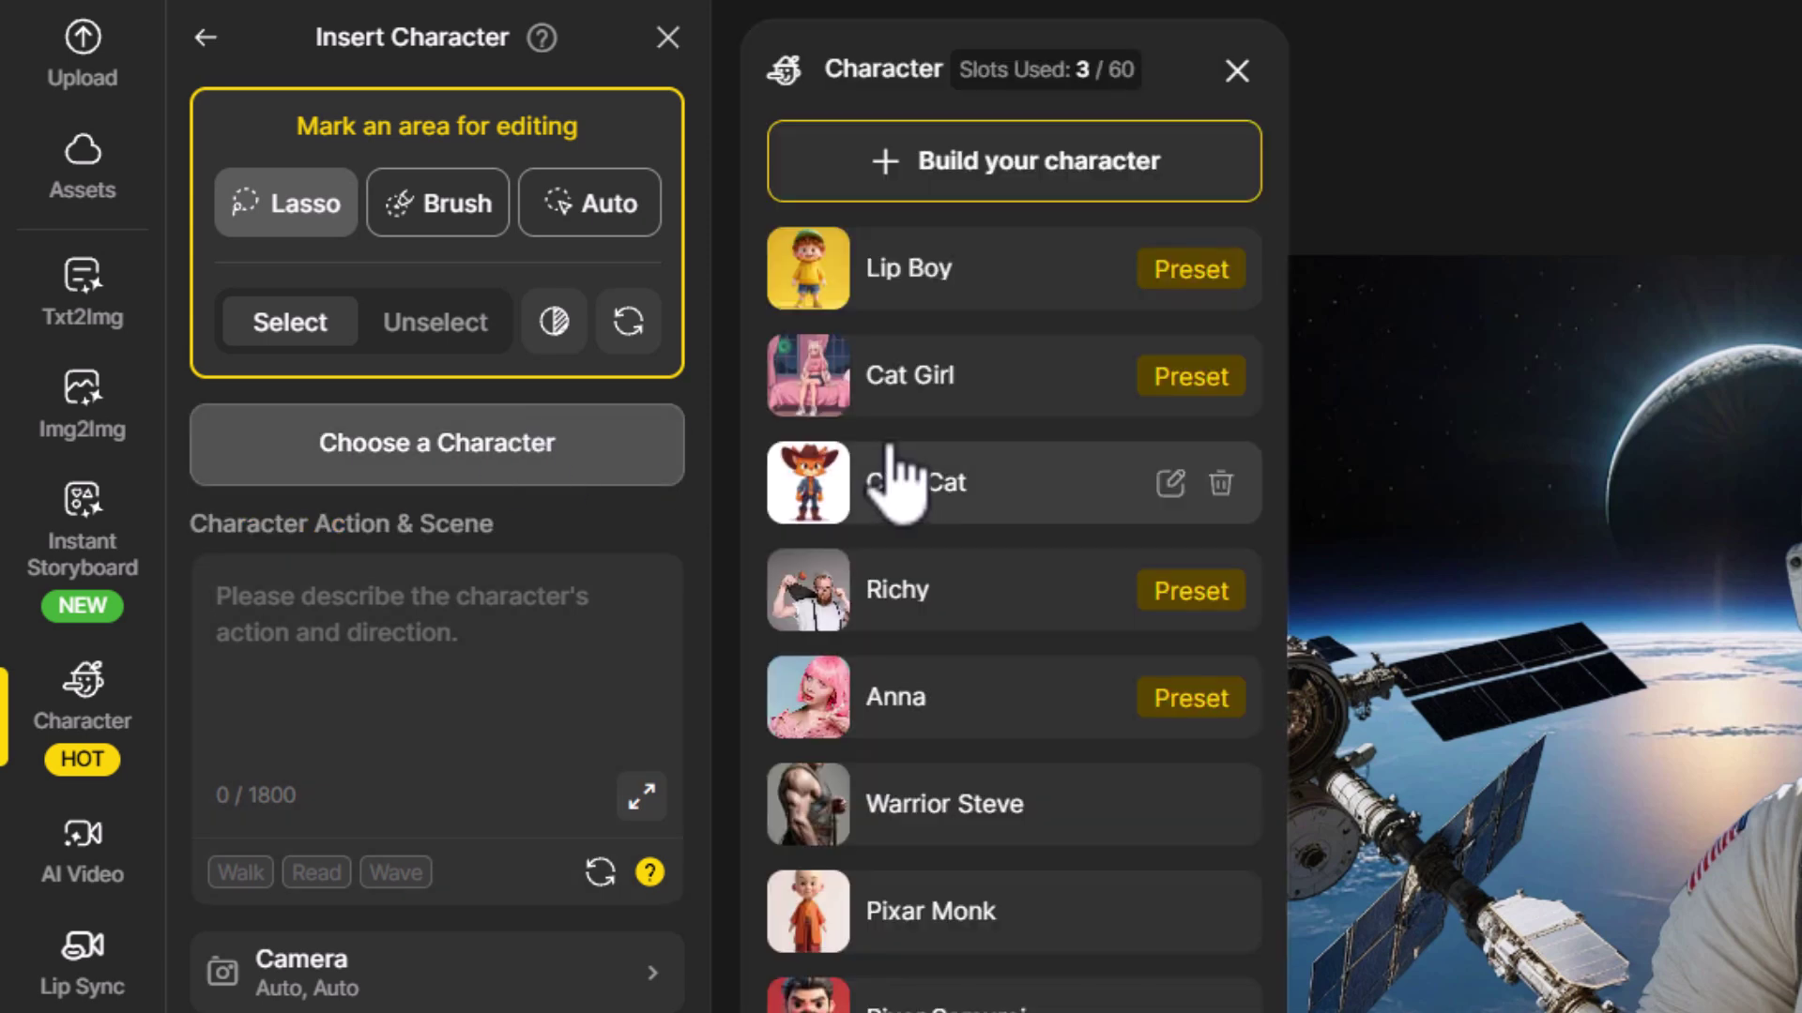
click(937, 699)
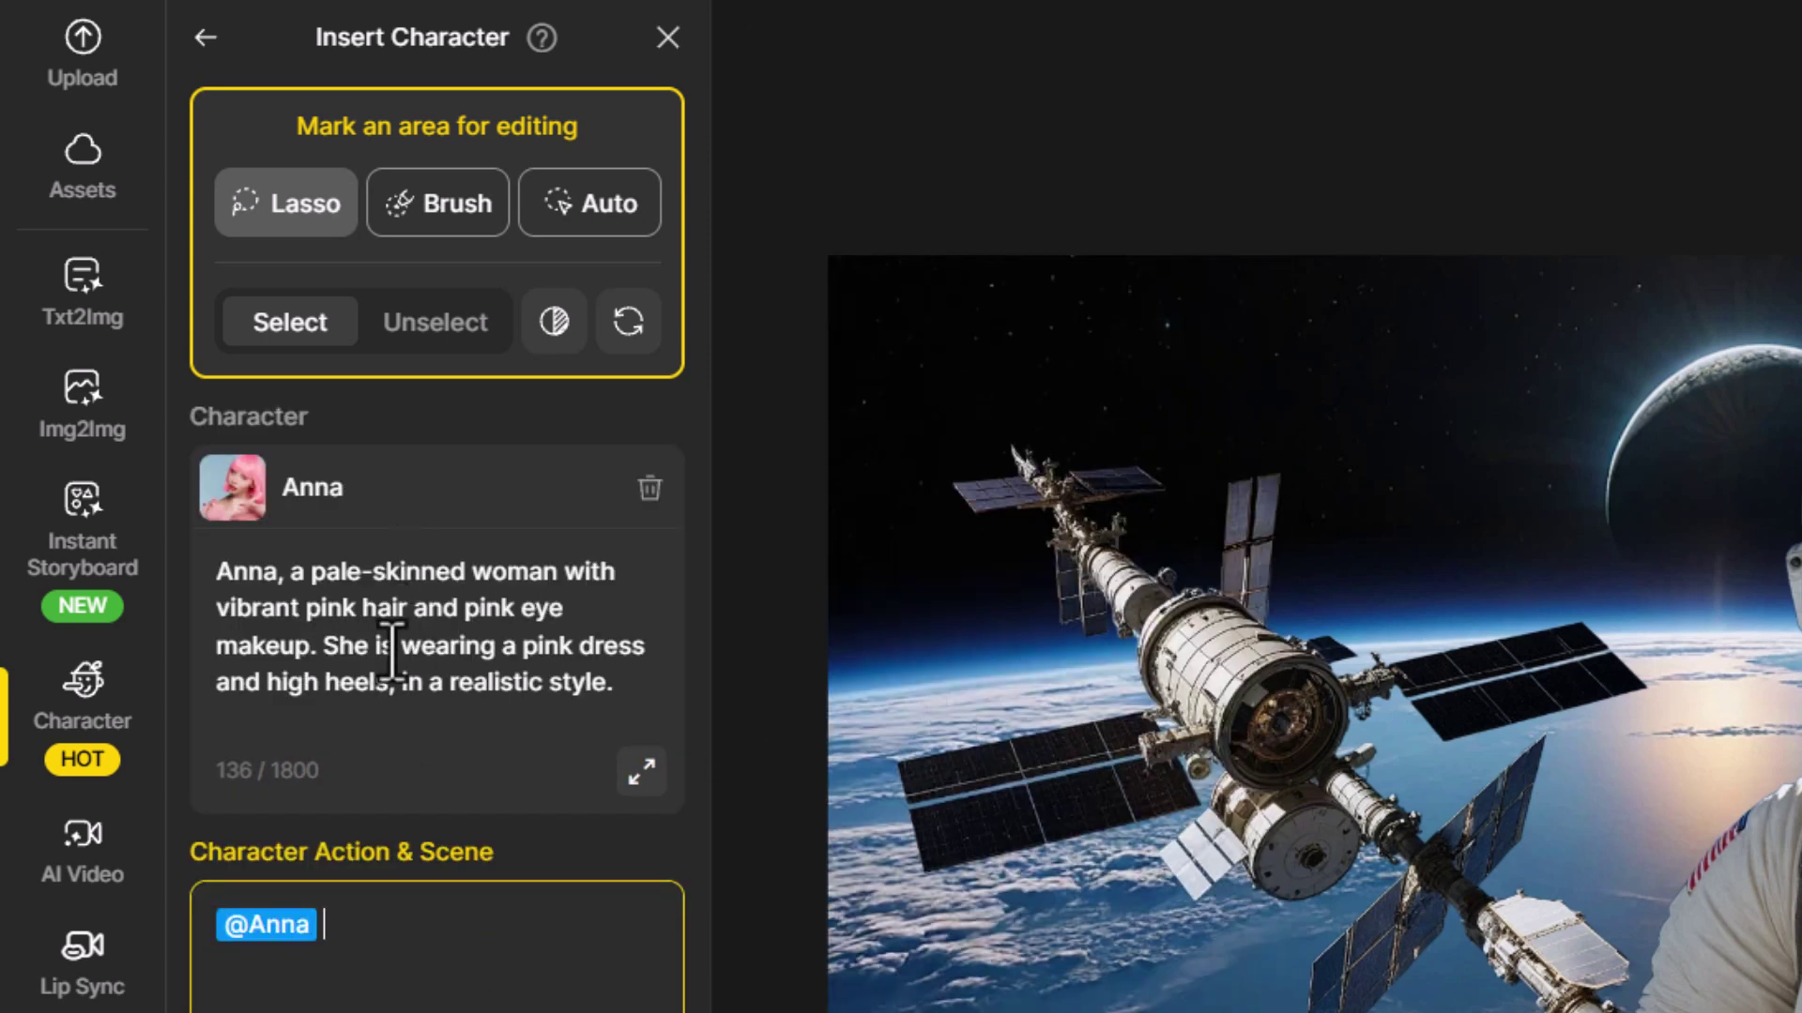
Describe Anna as "dressed as an astronaut, wearing a helmet" with an action in space, and mark the scene's lower-left area for insertion
drag(392, 648, 766, 654)
text(dressed as an astronaut,)
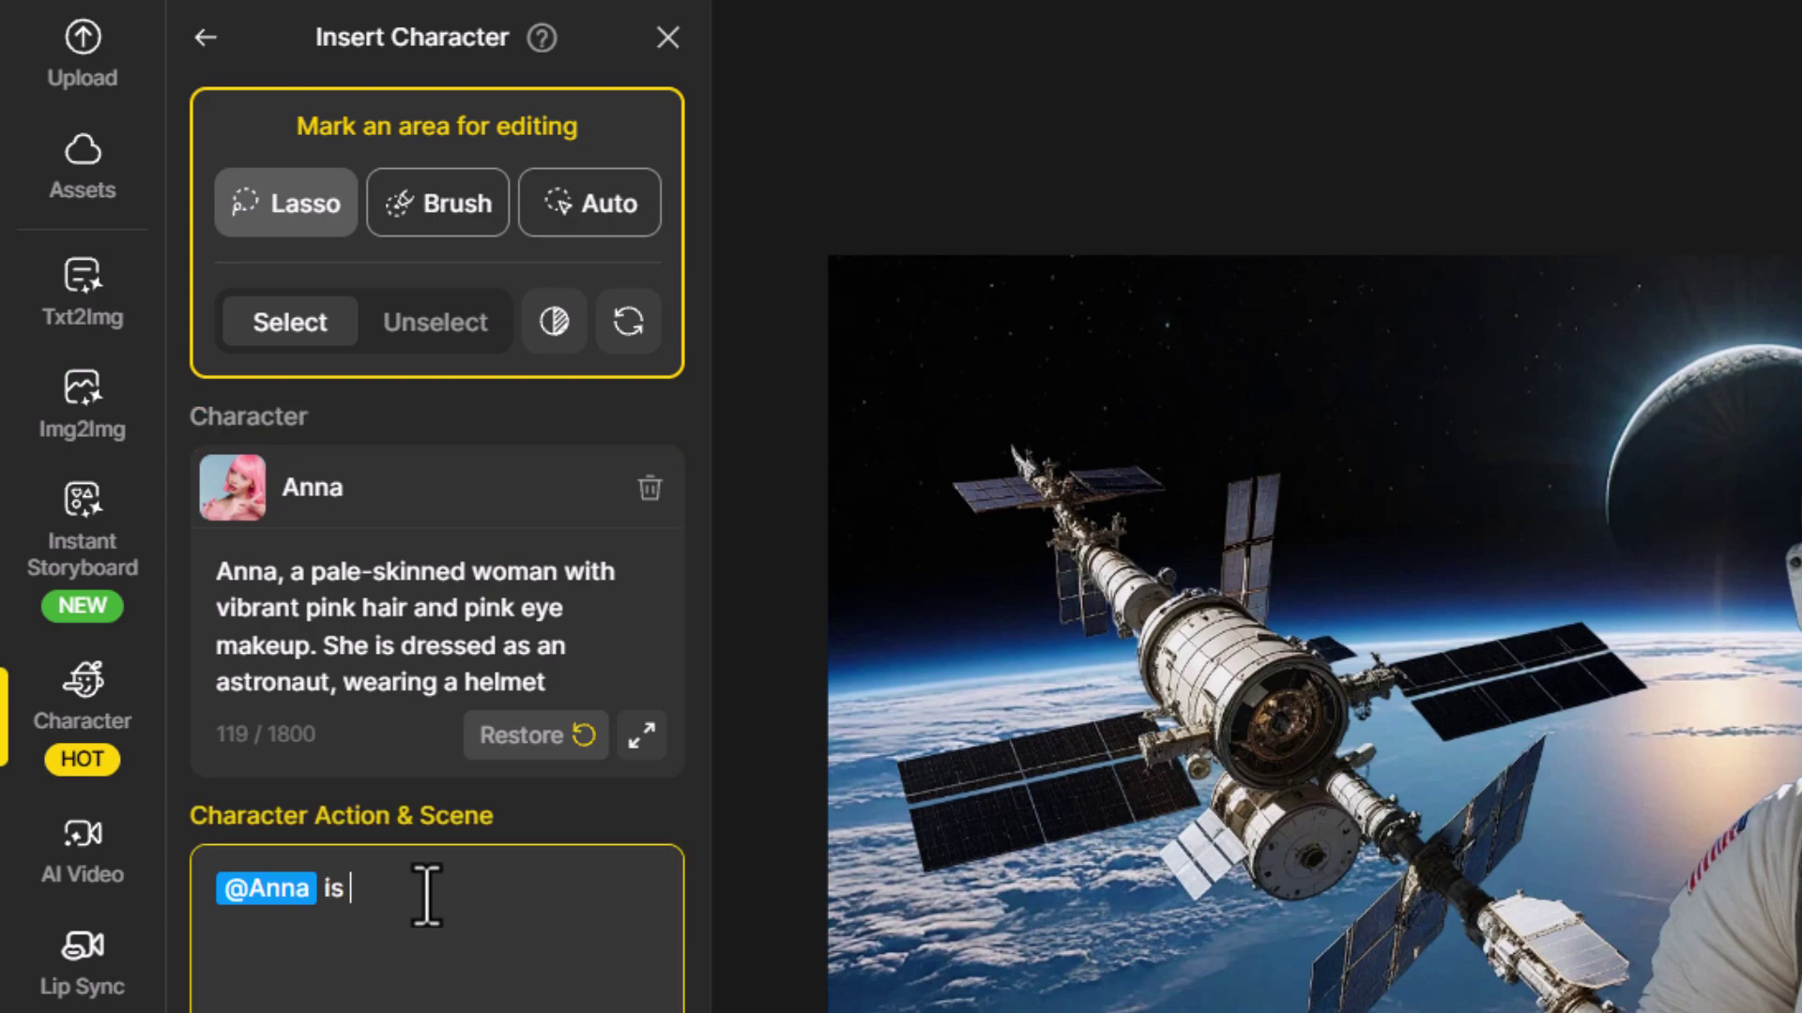
key(BackSpace)
key(BackSpace)
text(ace)
mouse_move(1105, 1012)
mouse_down()
mouse_move(1044, 808)
mouse_move(944, 881)
mouse_move(845, 1012)
mouse_up()
mouse_move(162, 865)
mouse_down()
mouse_move(414, 776)
mouse_move(511, 1012)
mouse_up()
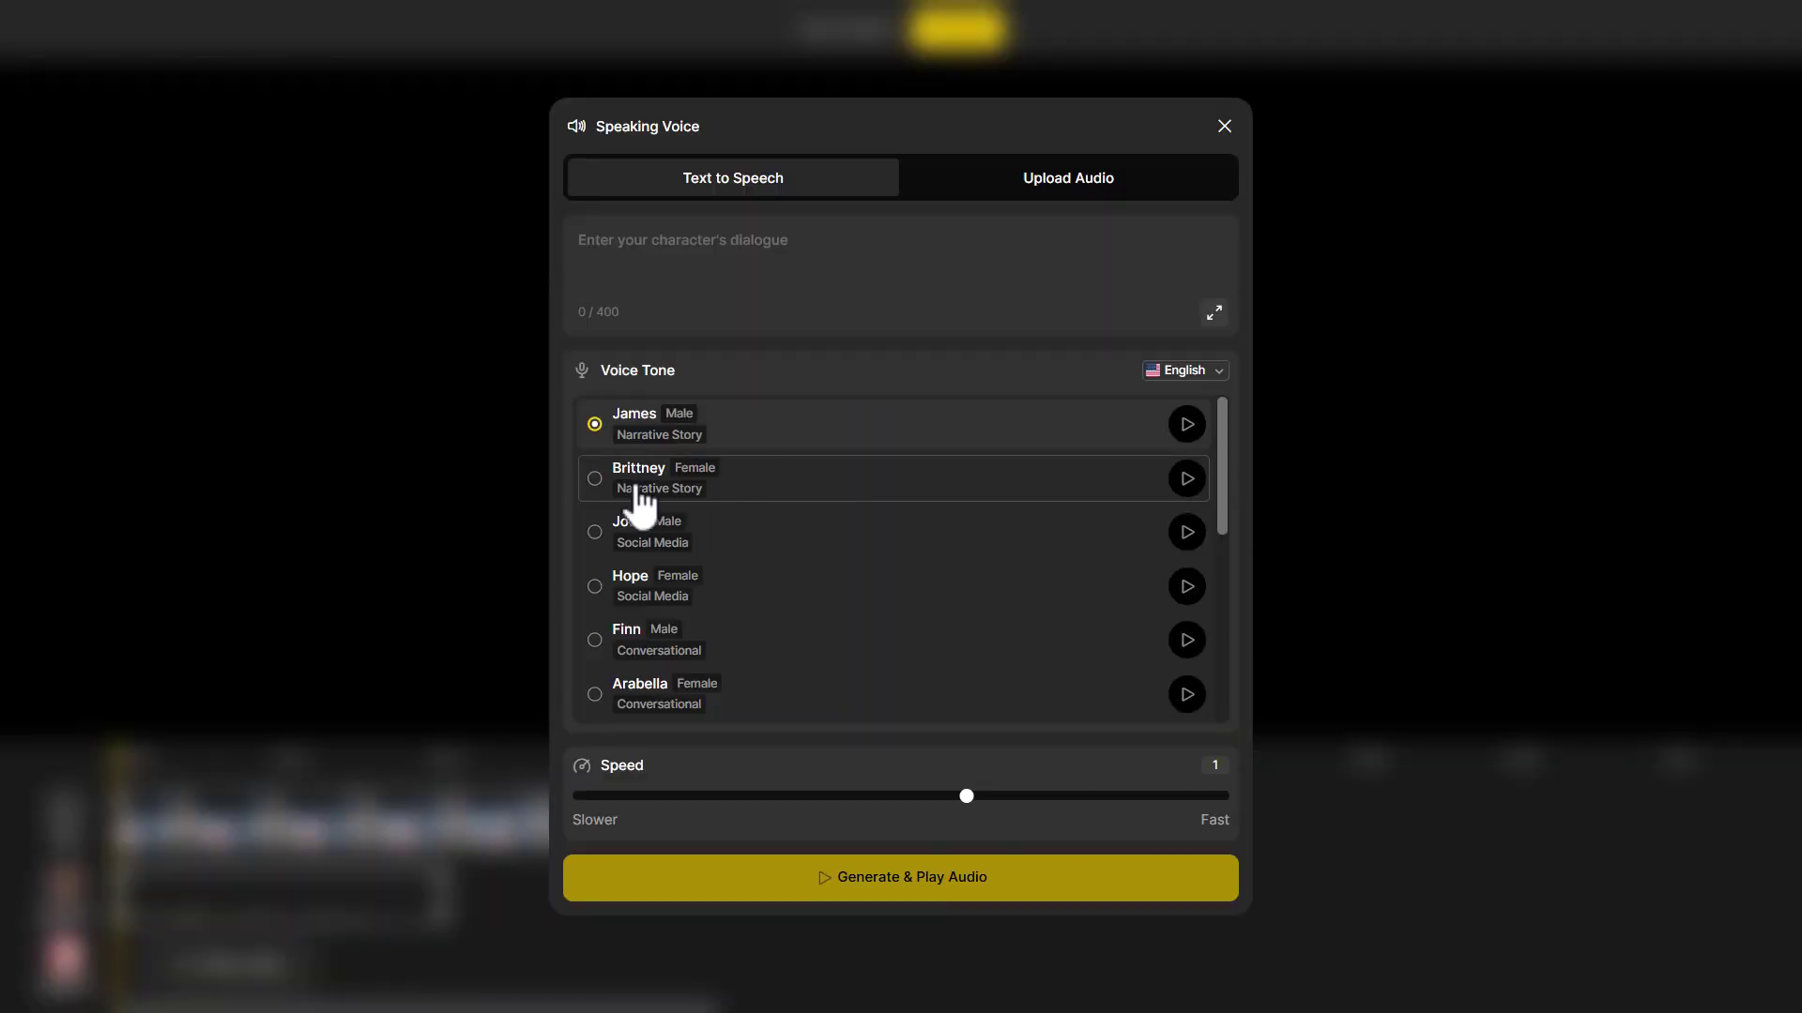
Give Speaker B the line "not anymore" in the Brittney voice and move her clip to start at about 3.7 seconds
click(638, 477)
click(675, 262)
text(not anymore)
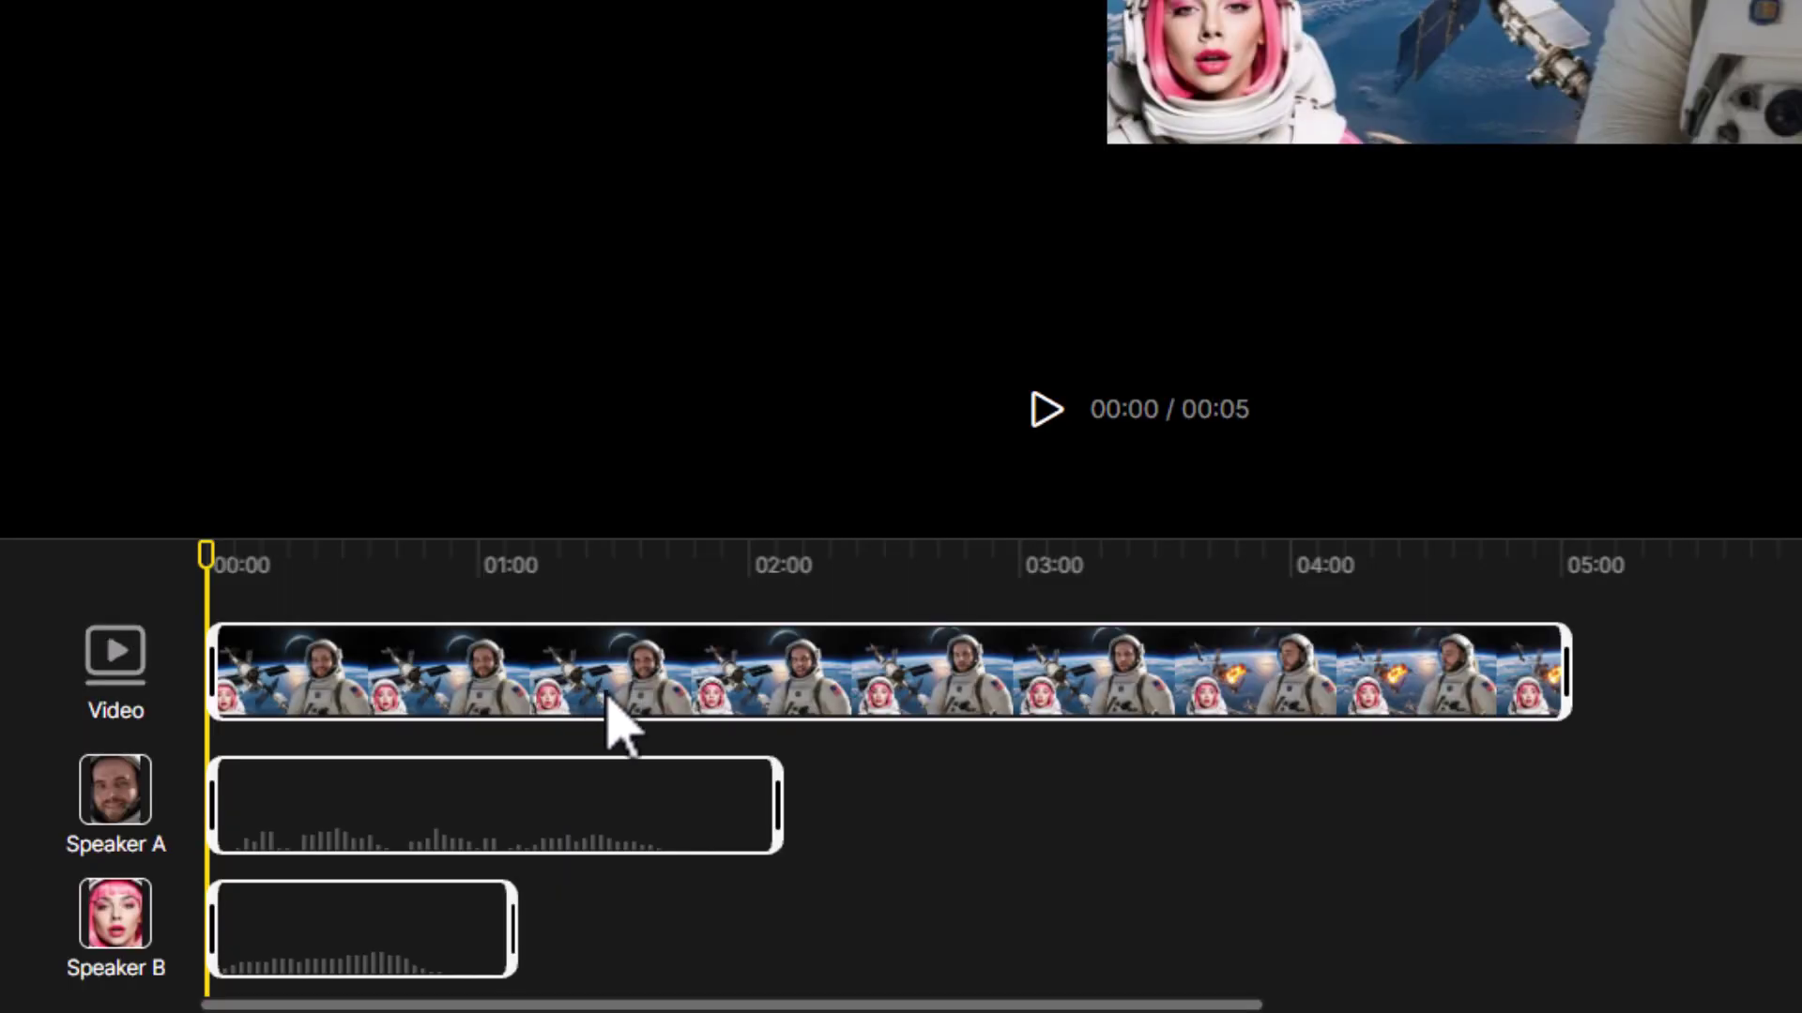
drag(246, 951, 1289, 950)
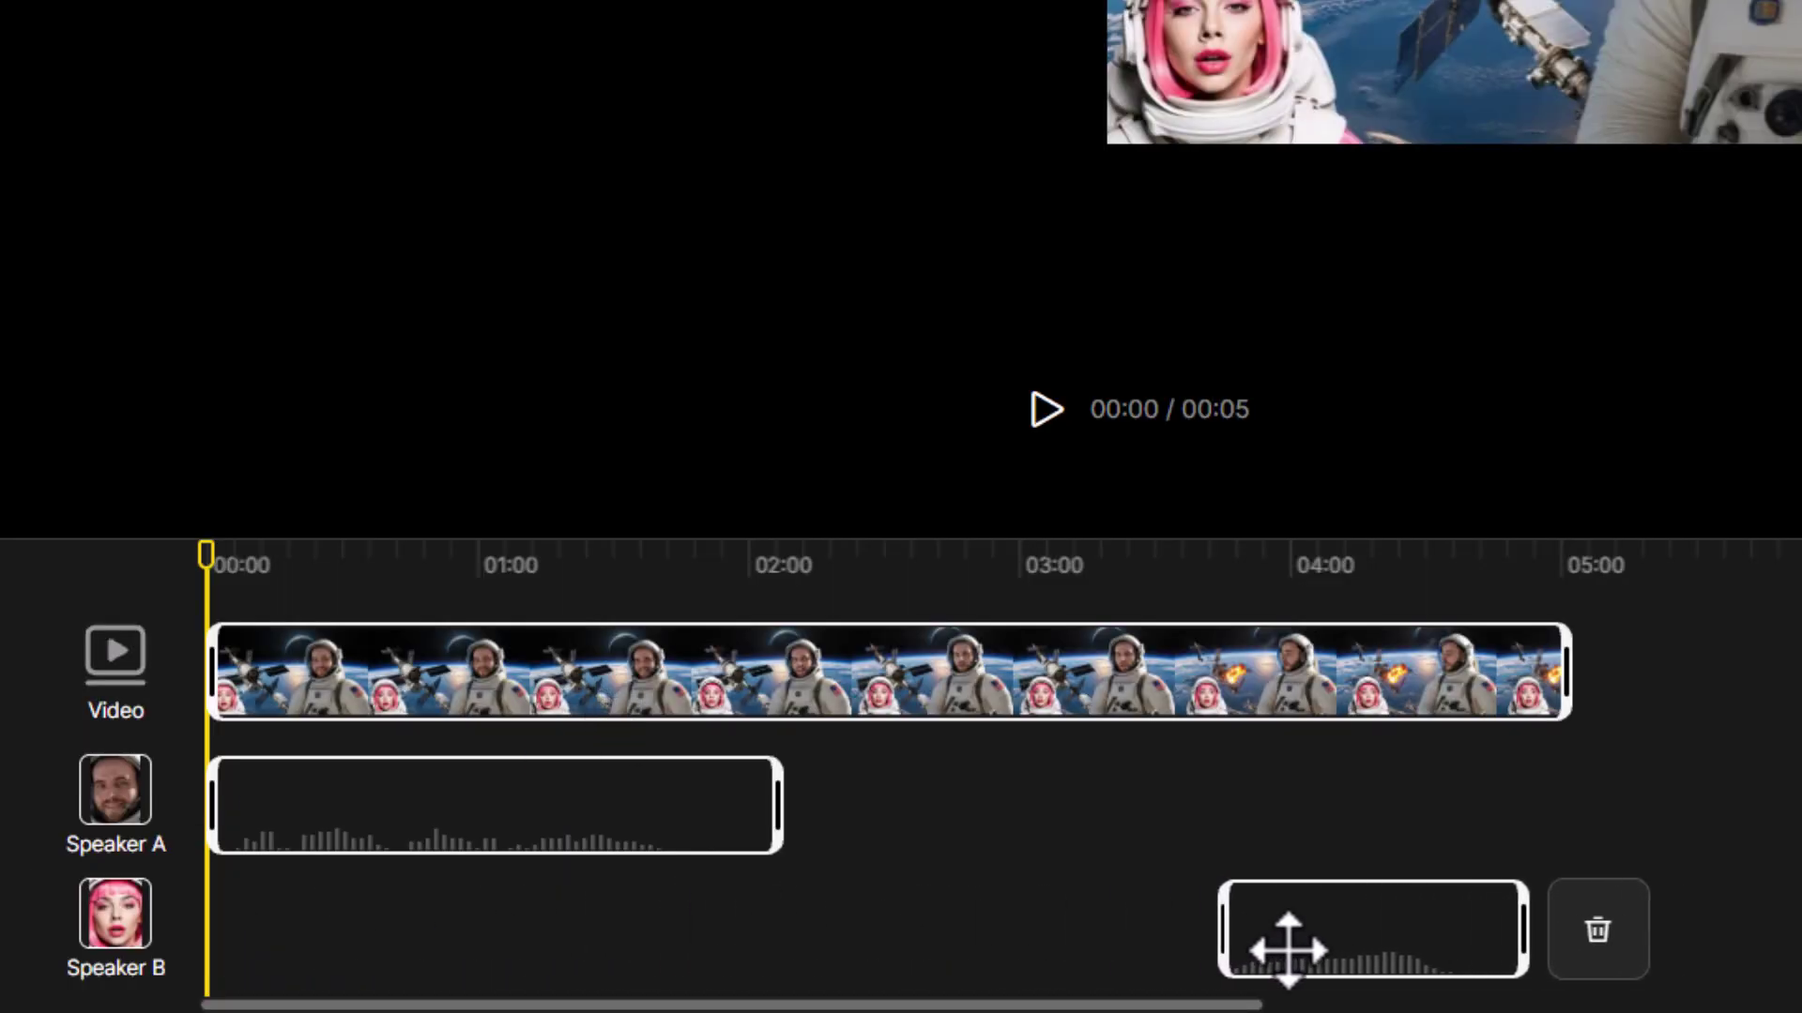
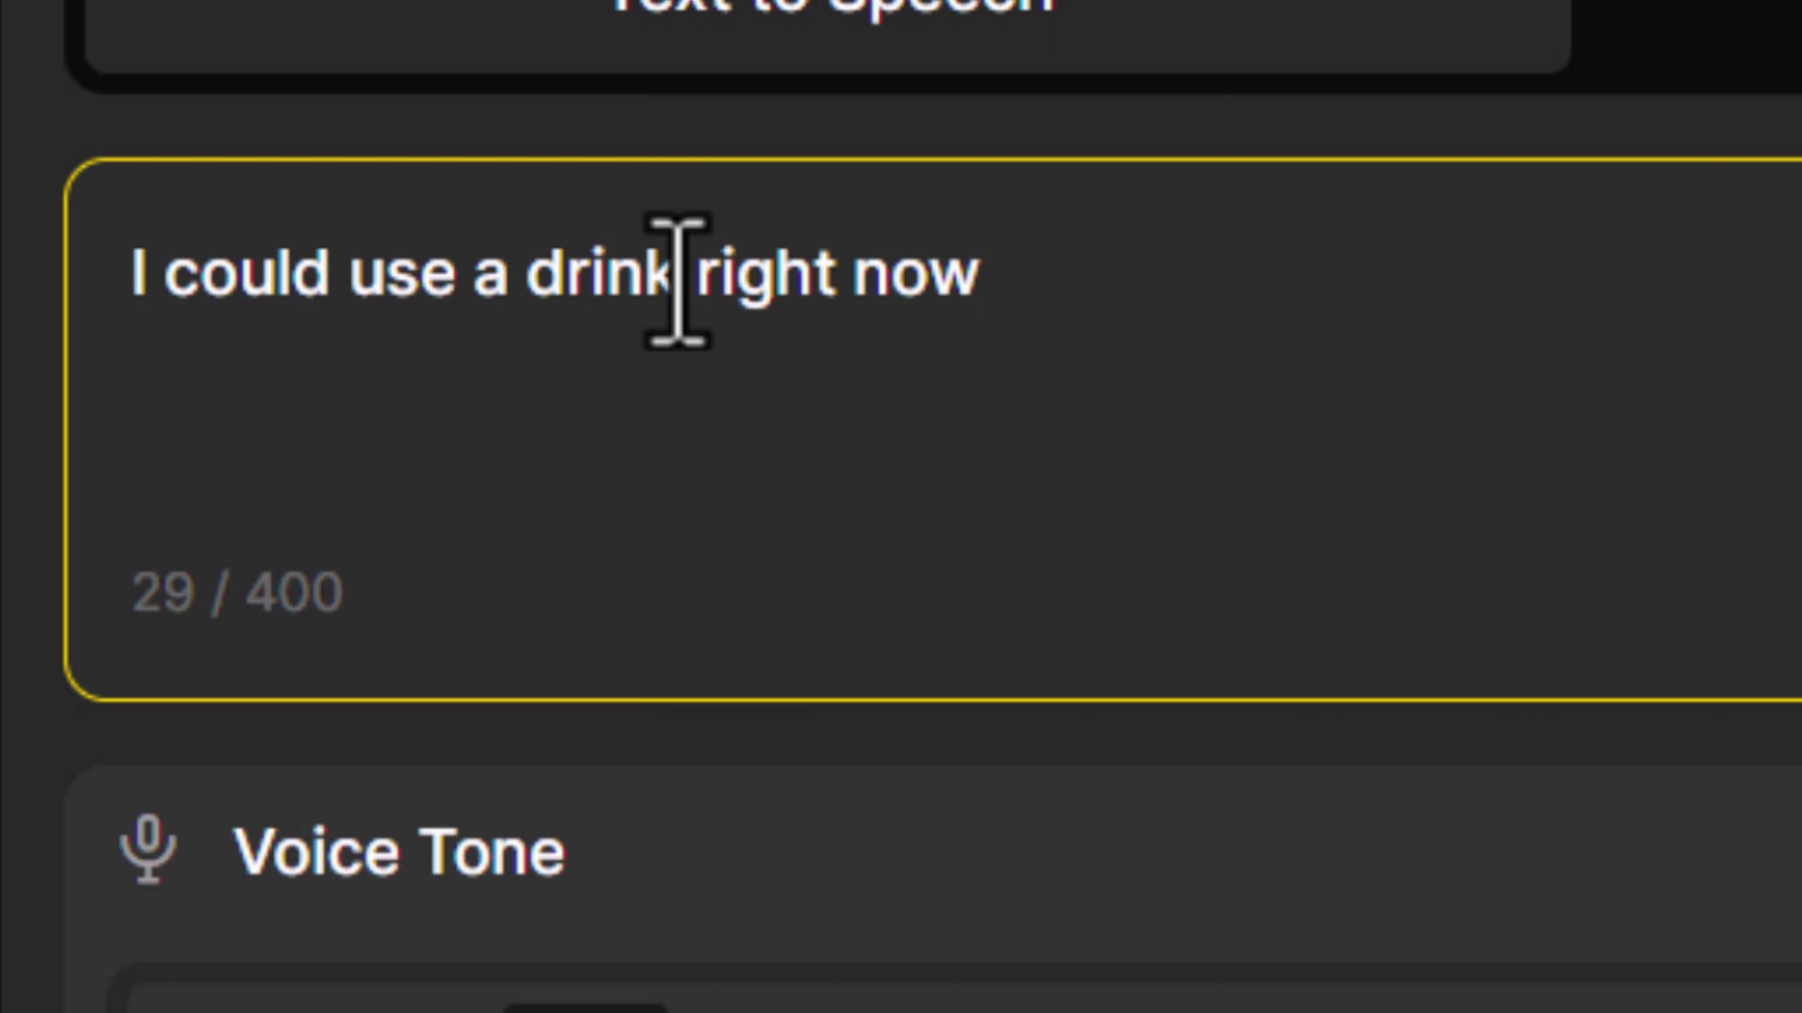
Add a comma after "drink" and an exclamation mark at the end of "I could use a drink right now"
click(678, 281)
text(,)
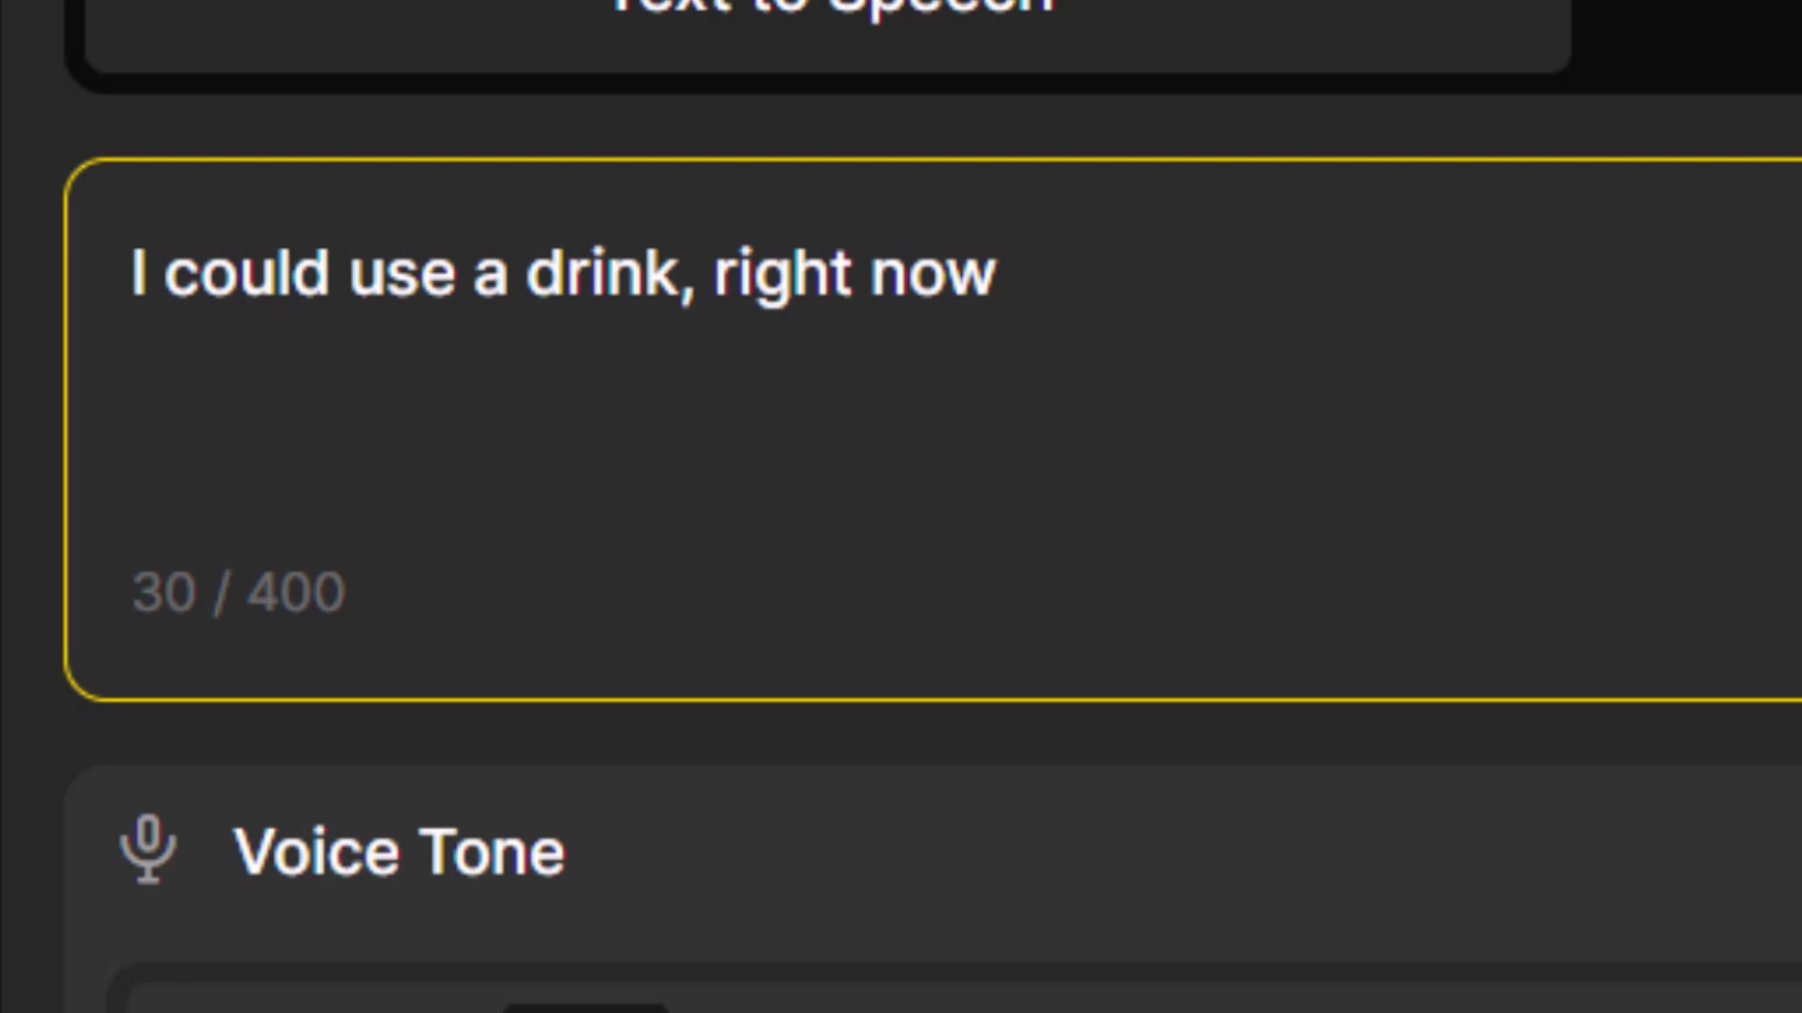
click(1073, 329)
text(!)
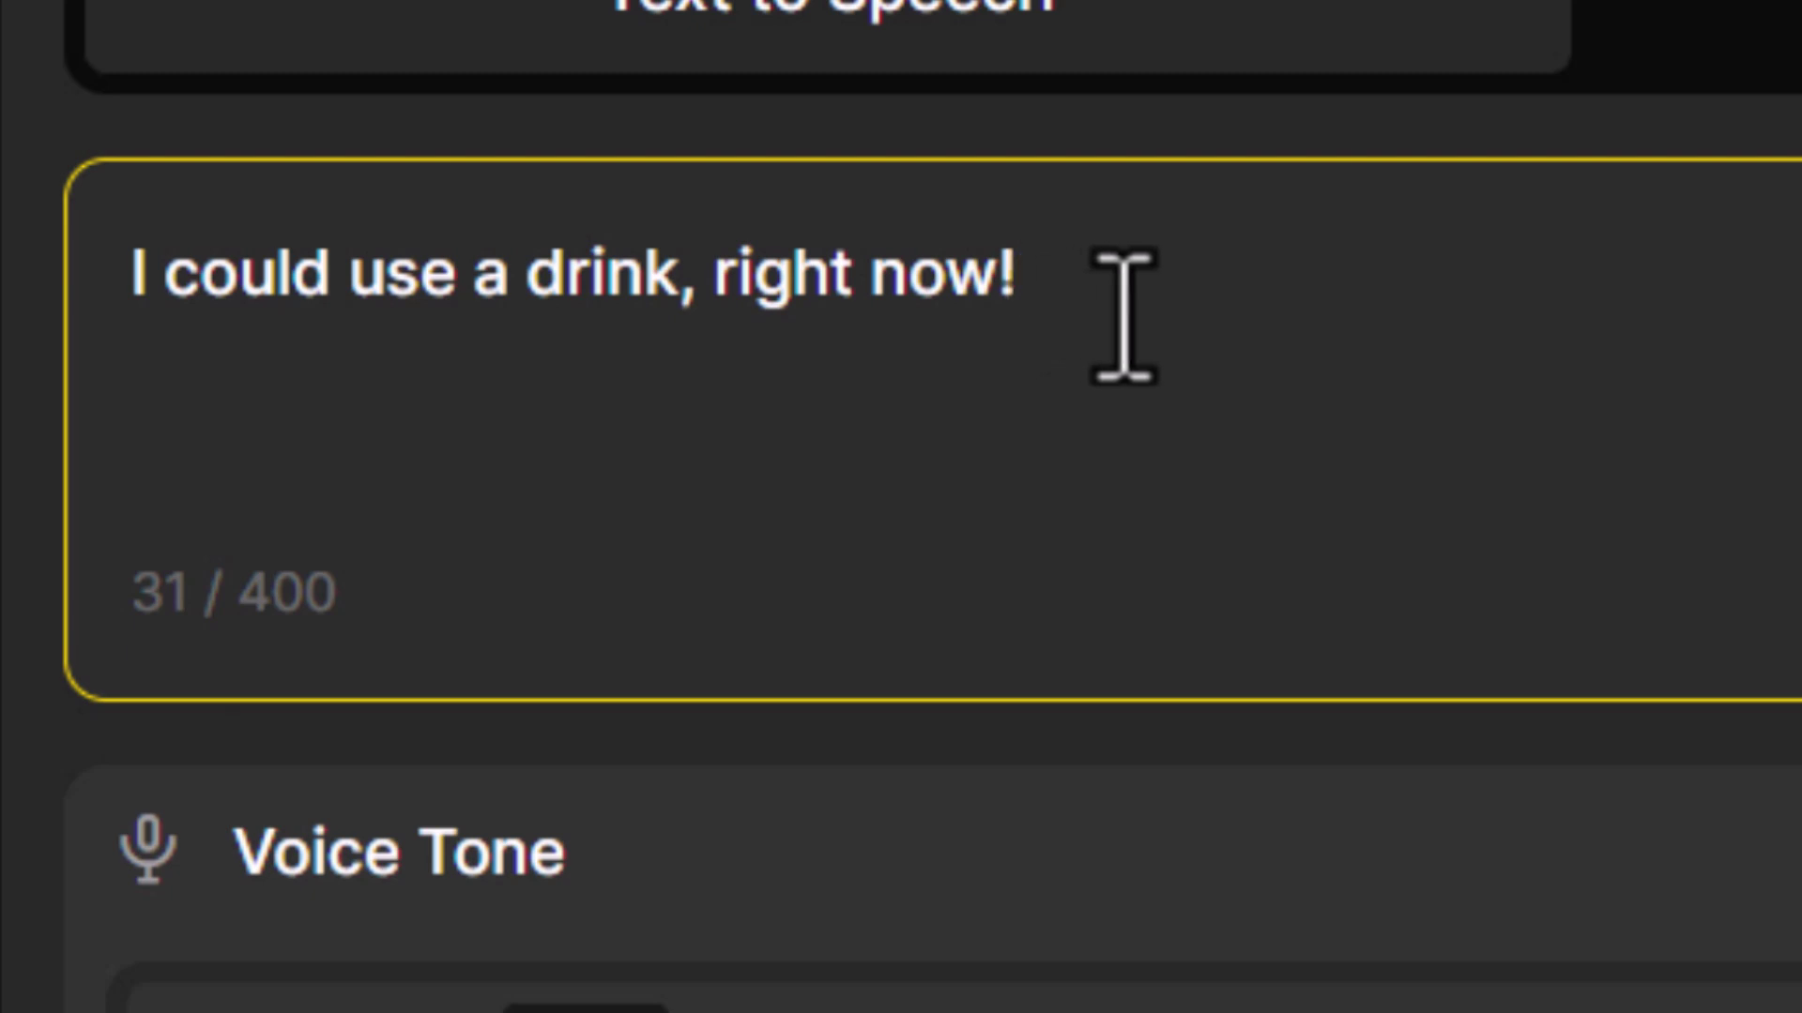
Replace the dialogue's closing exclamation mark with "?!?"
key(BackSpace)
text(?)
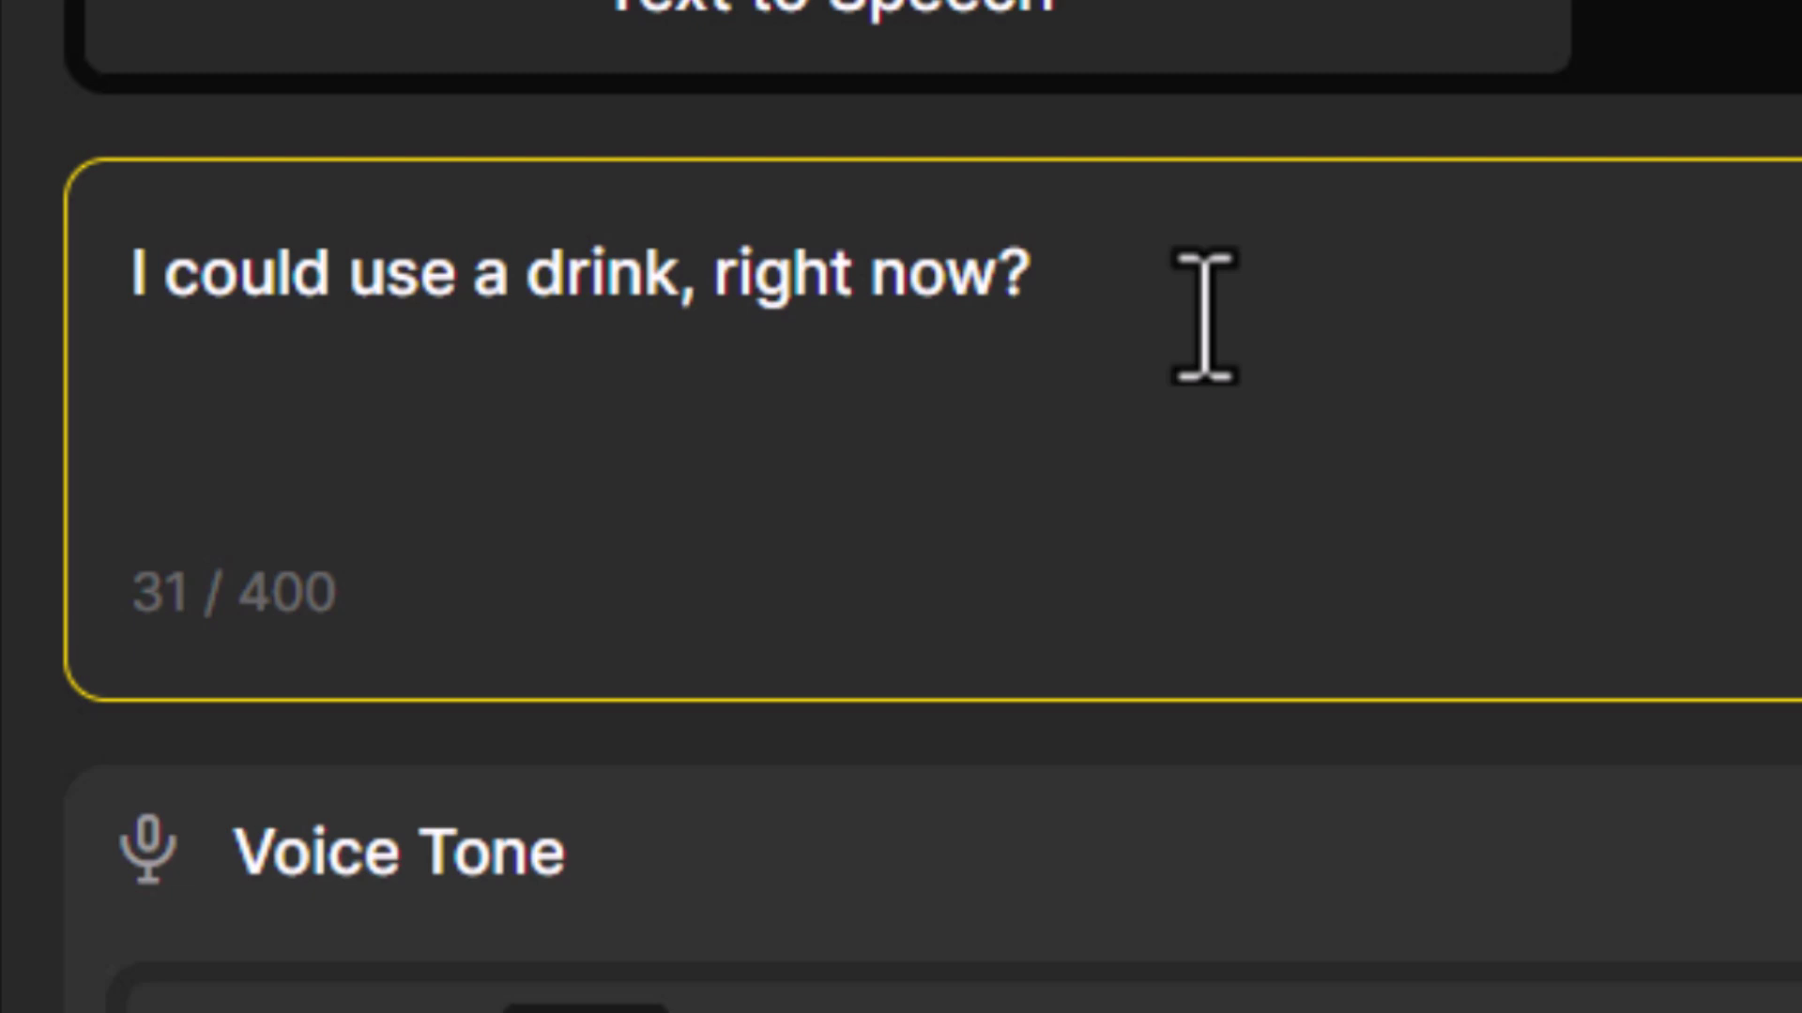
text(!?)
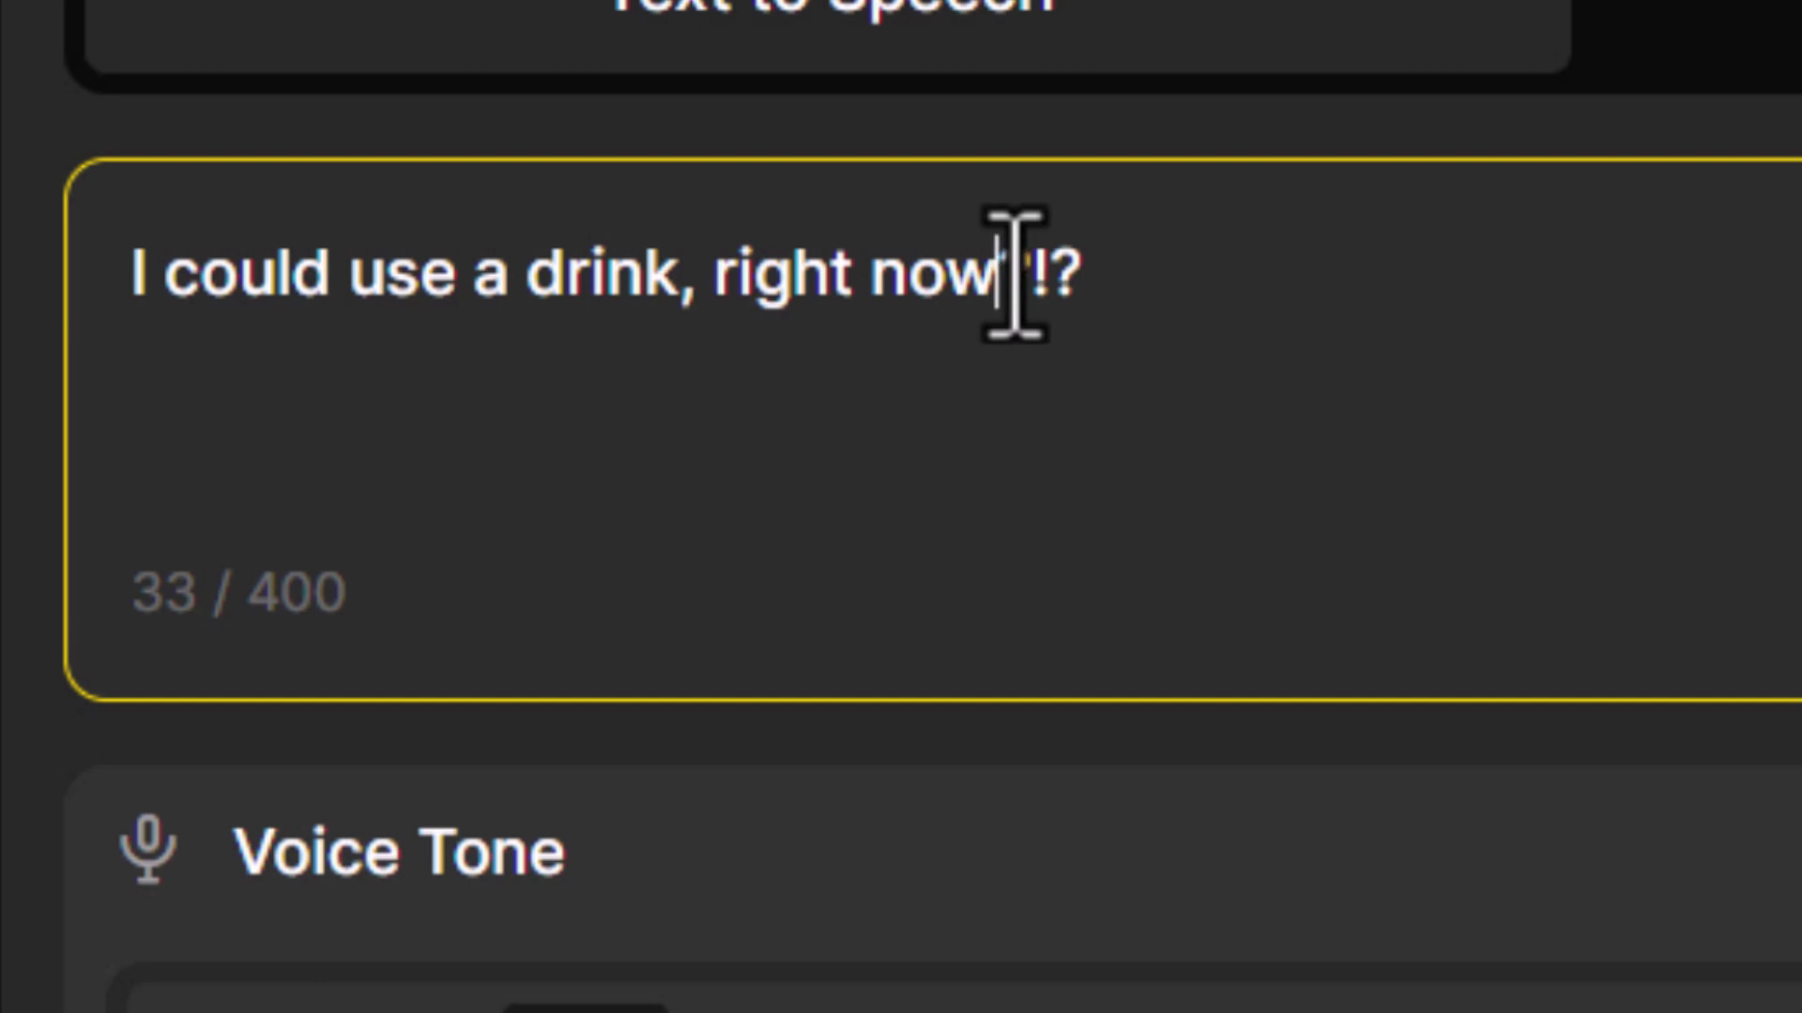
drag(1004, 277, 1168, 270)
click(1168, 270)
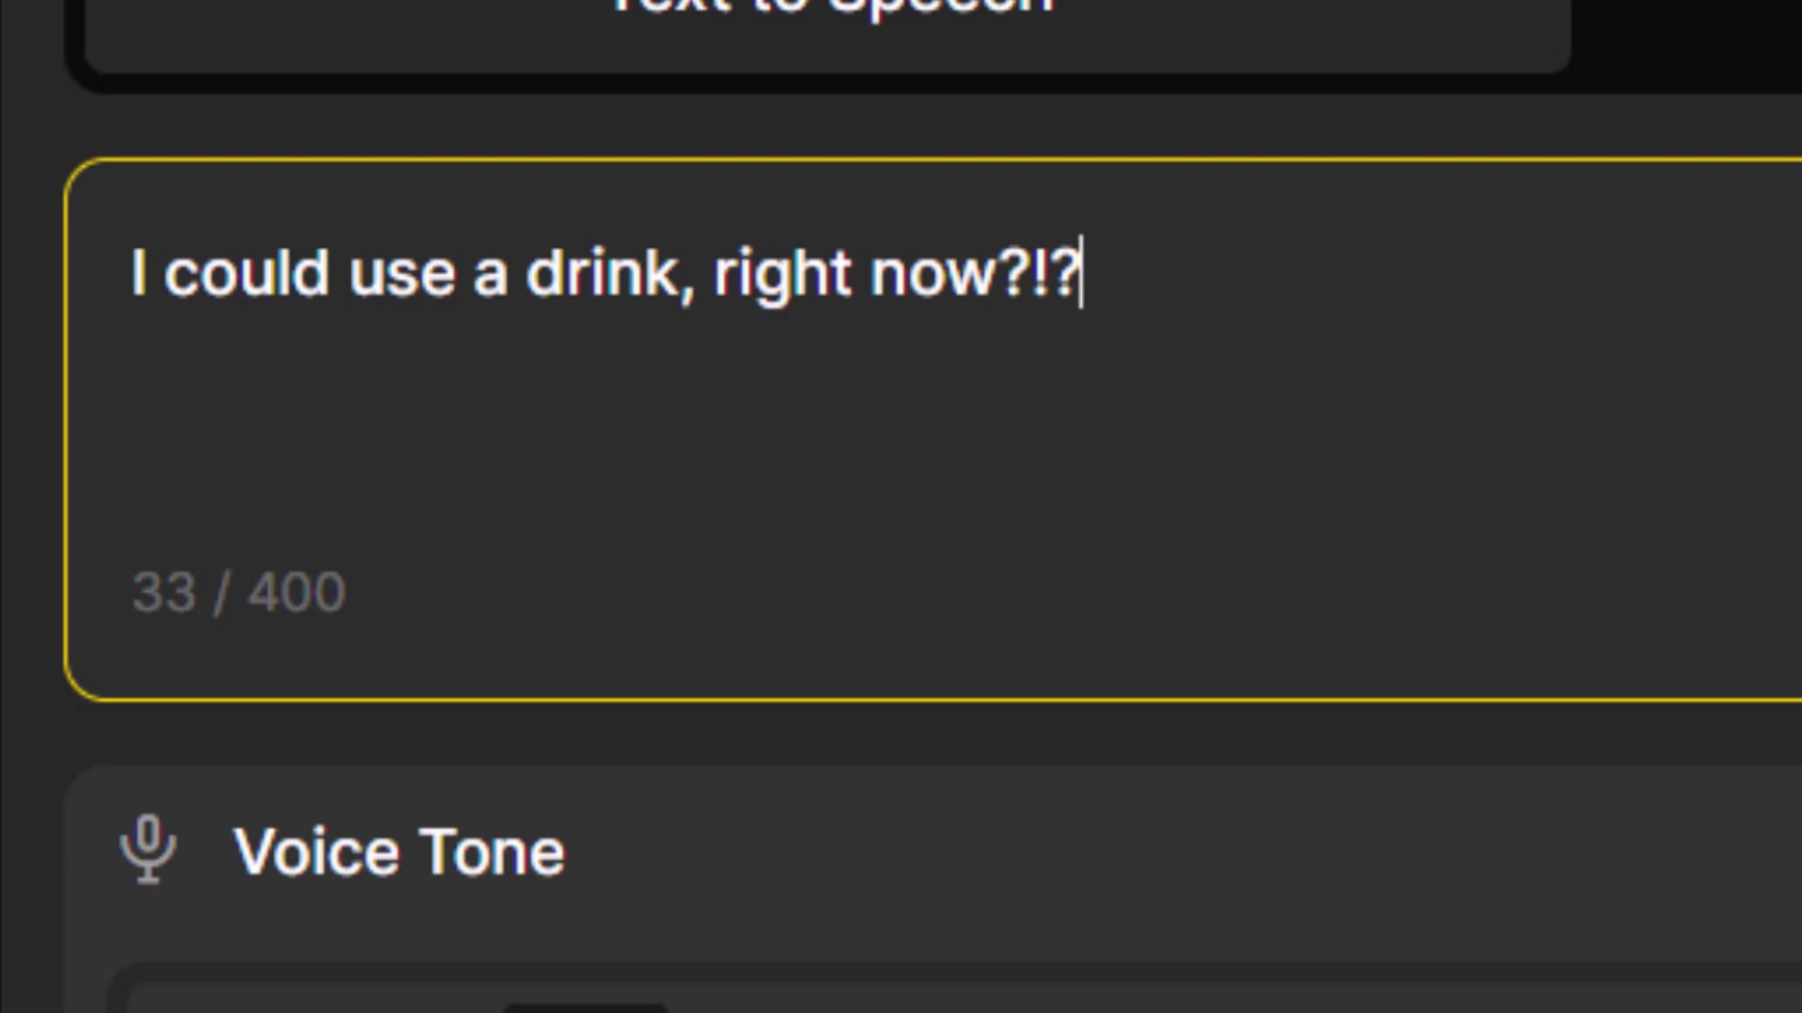
Change the dialogue to all capitals with three closing exclamation marks: "I COULD USE A DRINK, RIGHT NOW!!!"
key(ctrl+shift+Left)
key(ctrl+shift+Left)
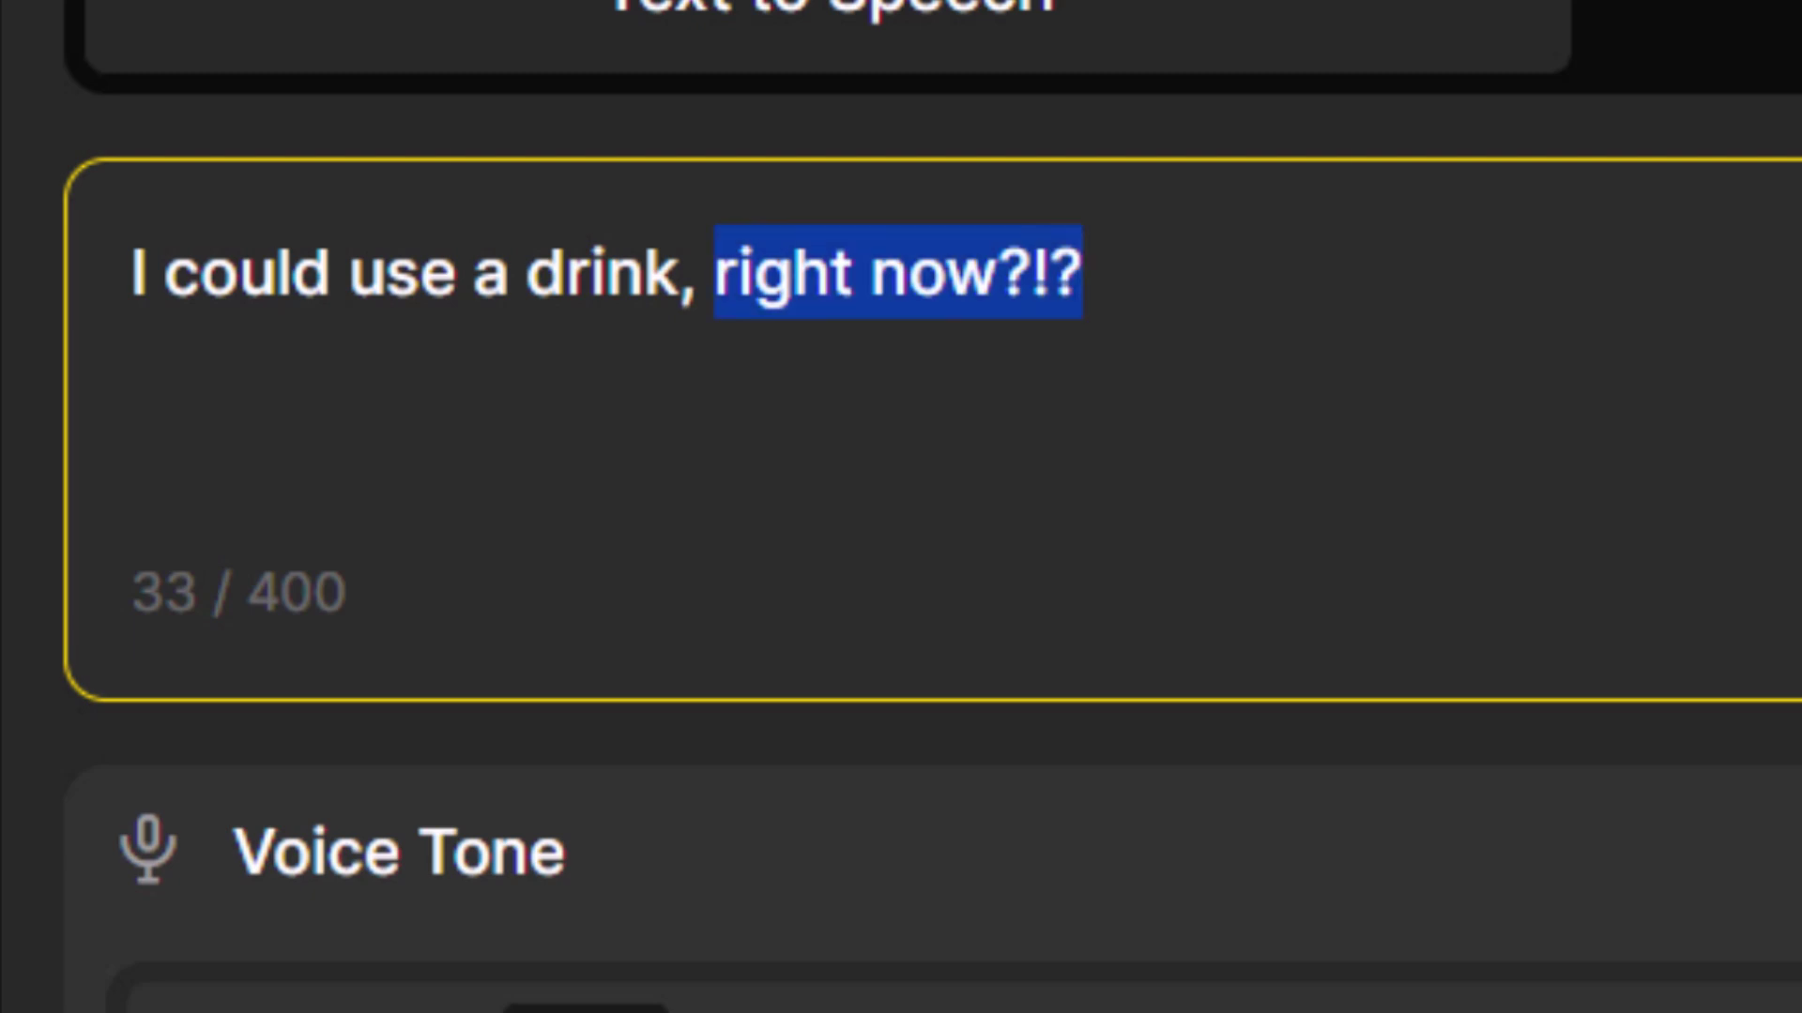
text(RIGHT NOW!!!)
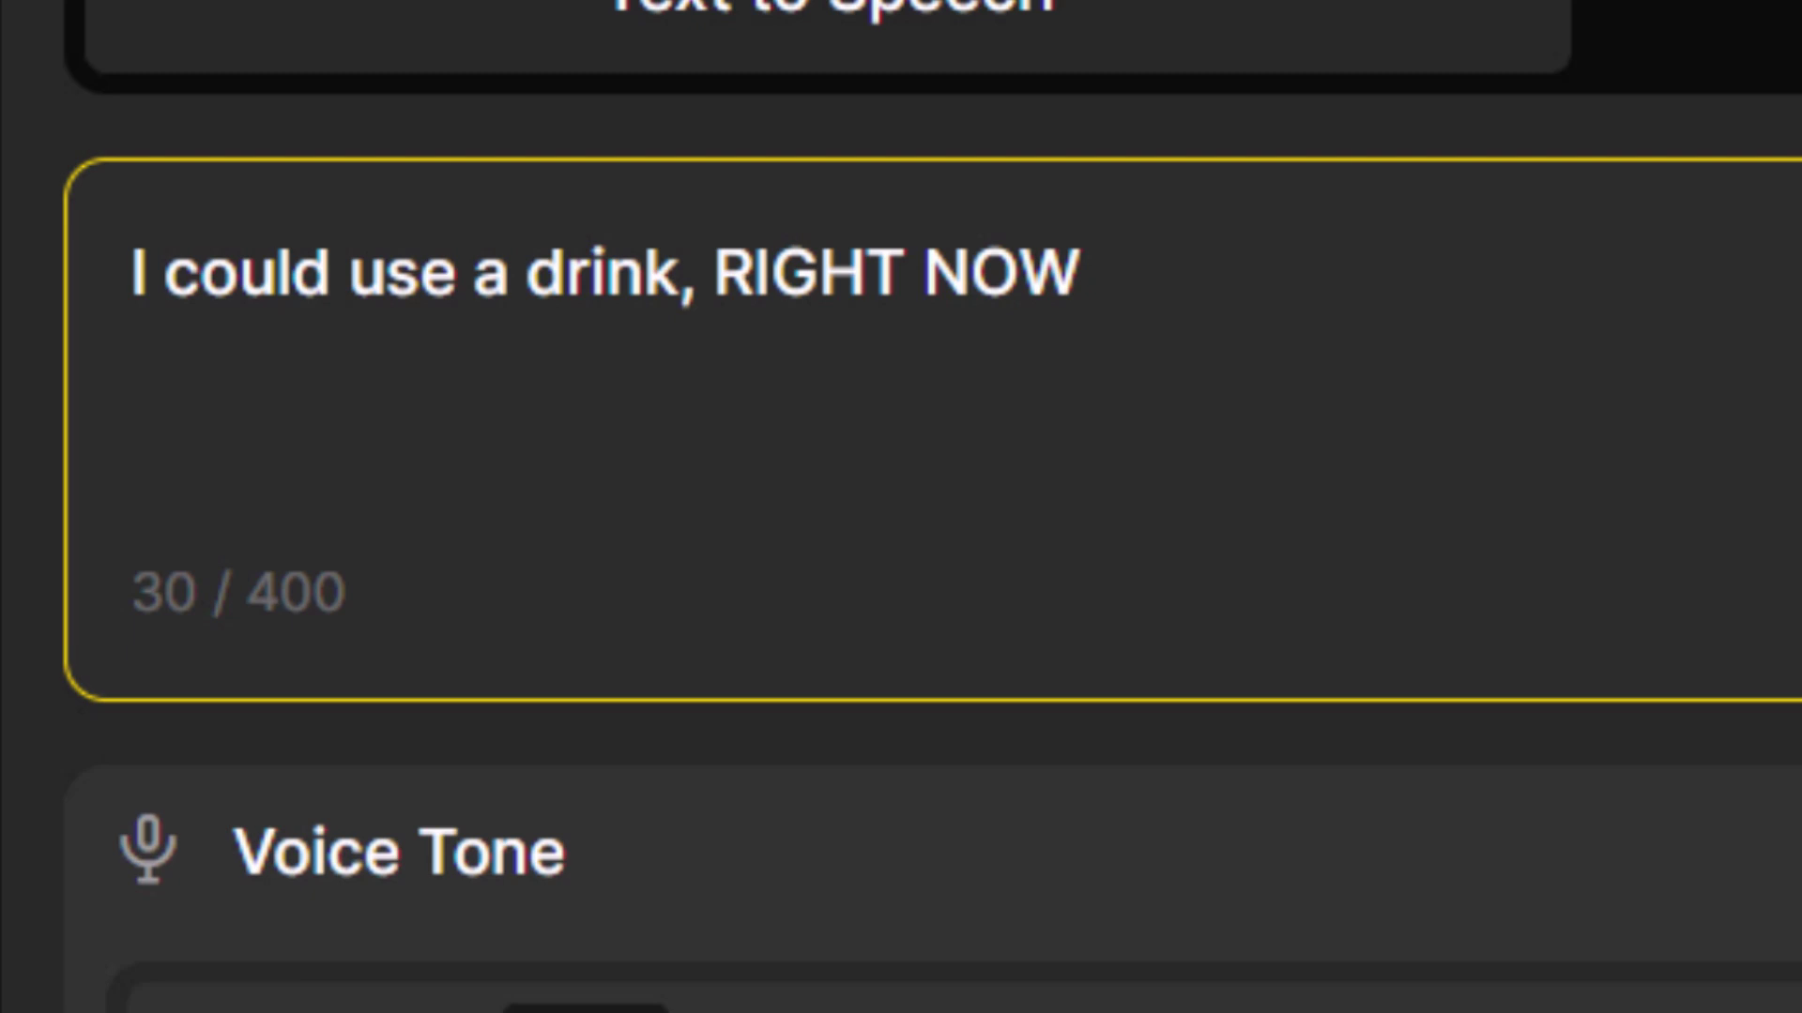
click(1201, 282)
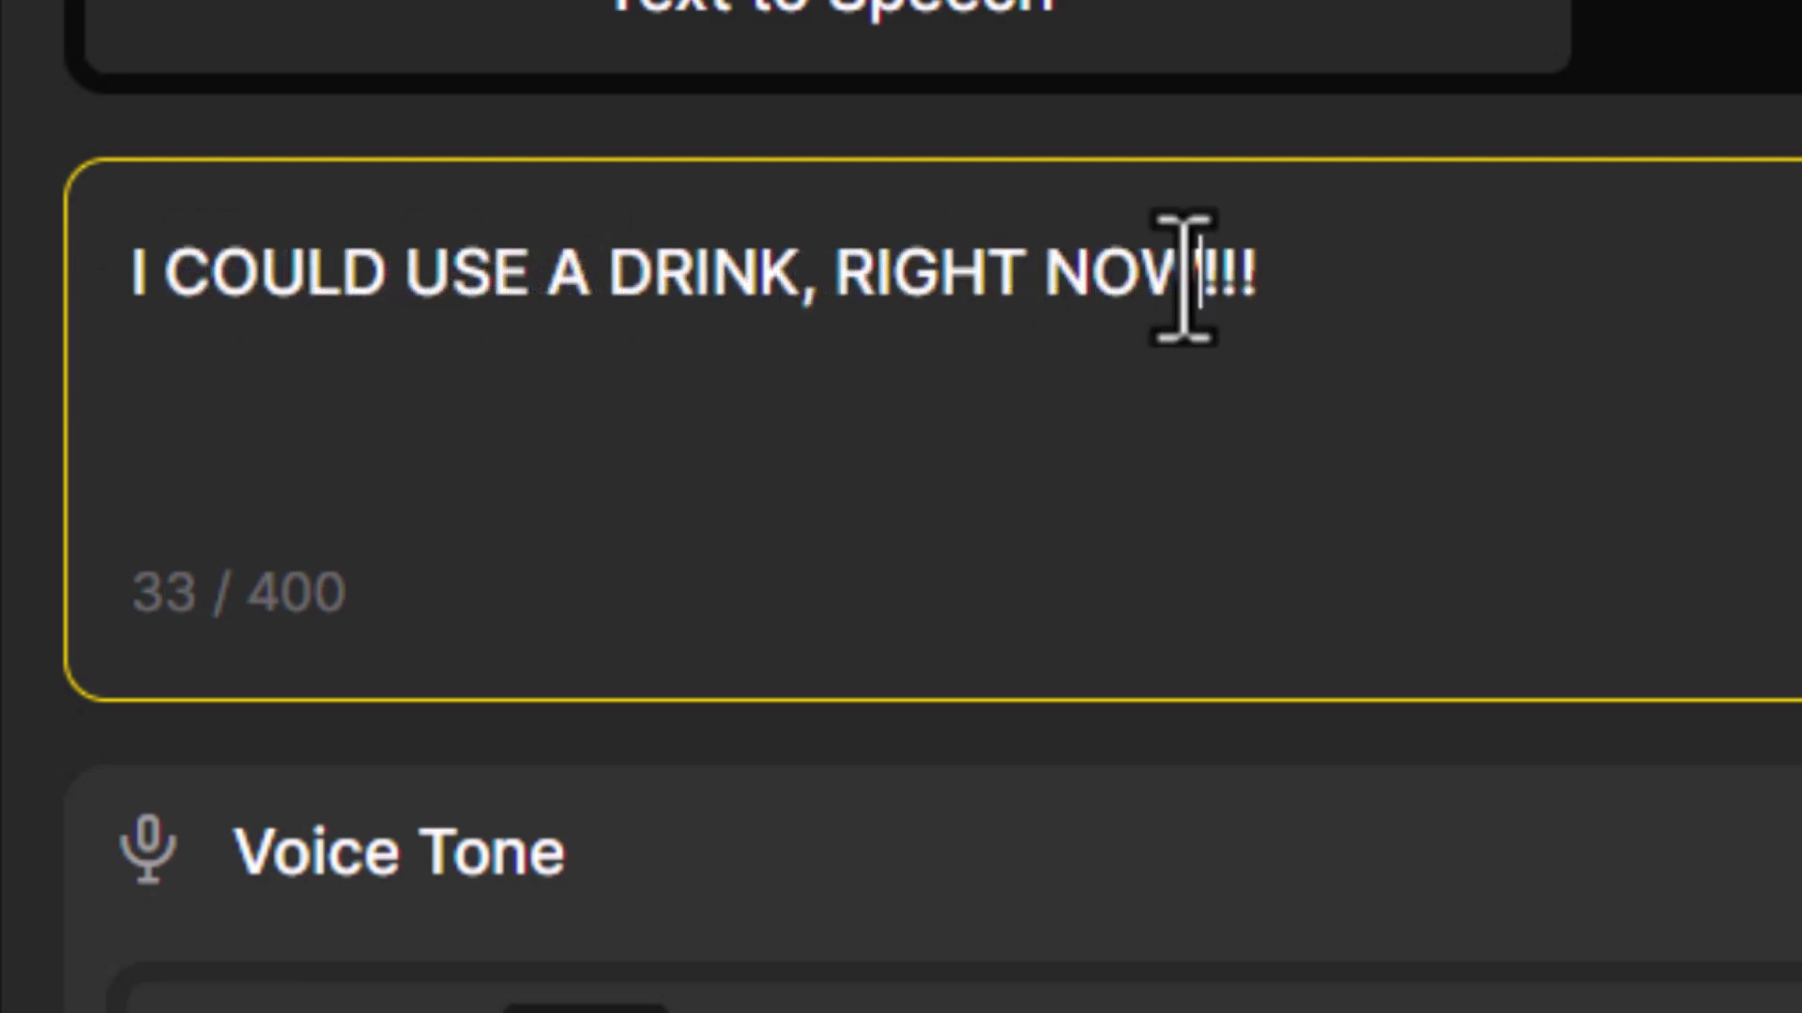
drag(1184, 277, 1376, 282)
click(1376, 282)
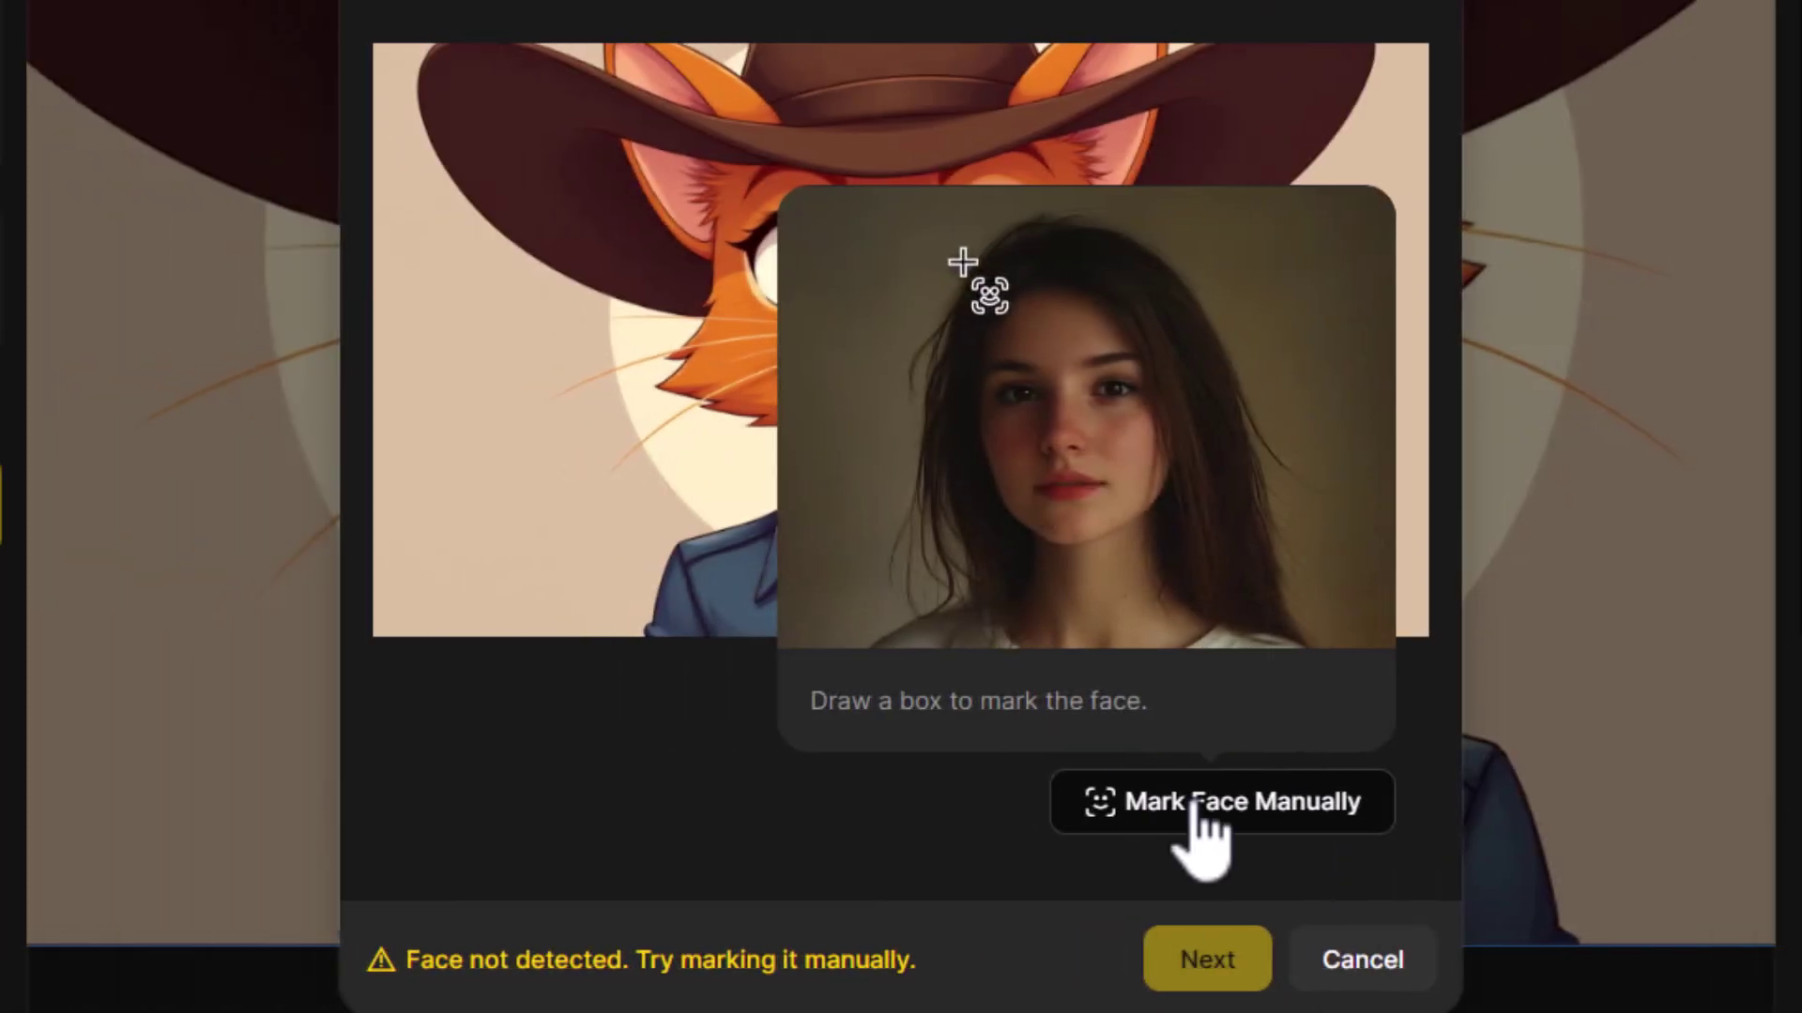
Manually mark the cartoon cat's face with a box from its brow to its chin and accept the marked area
click(1218, 805)
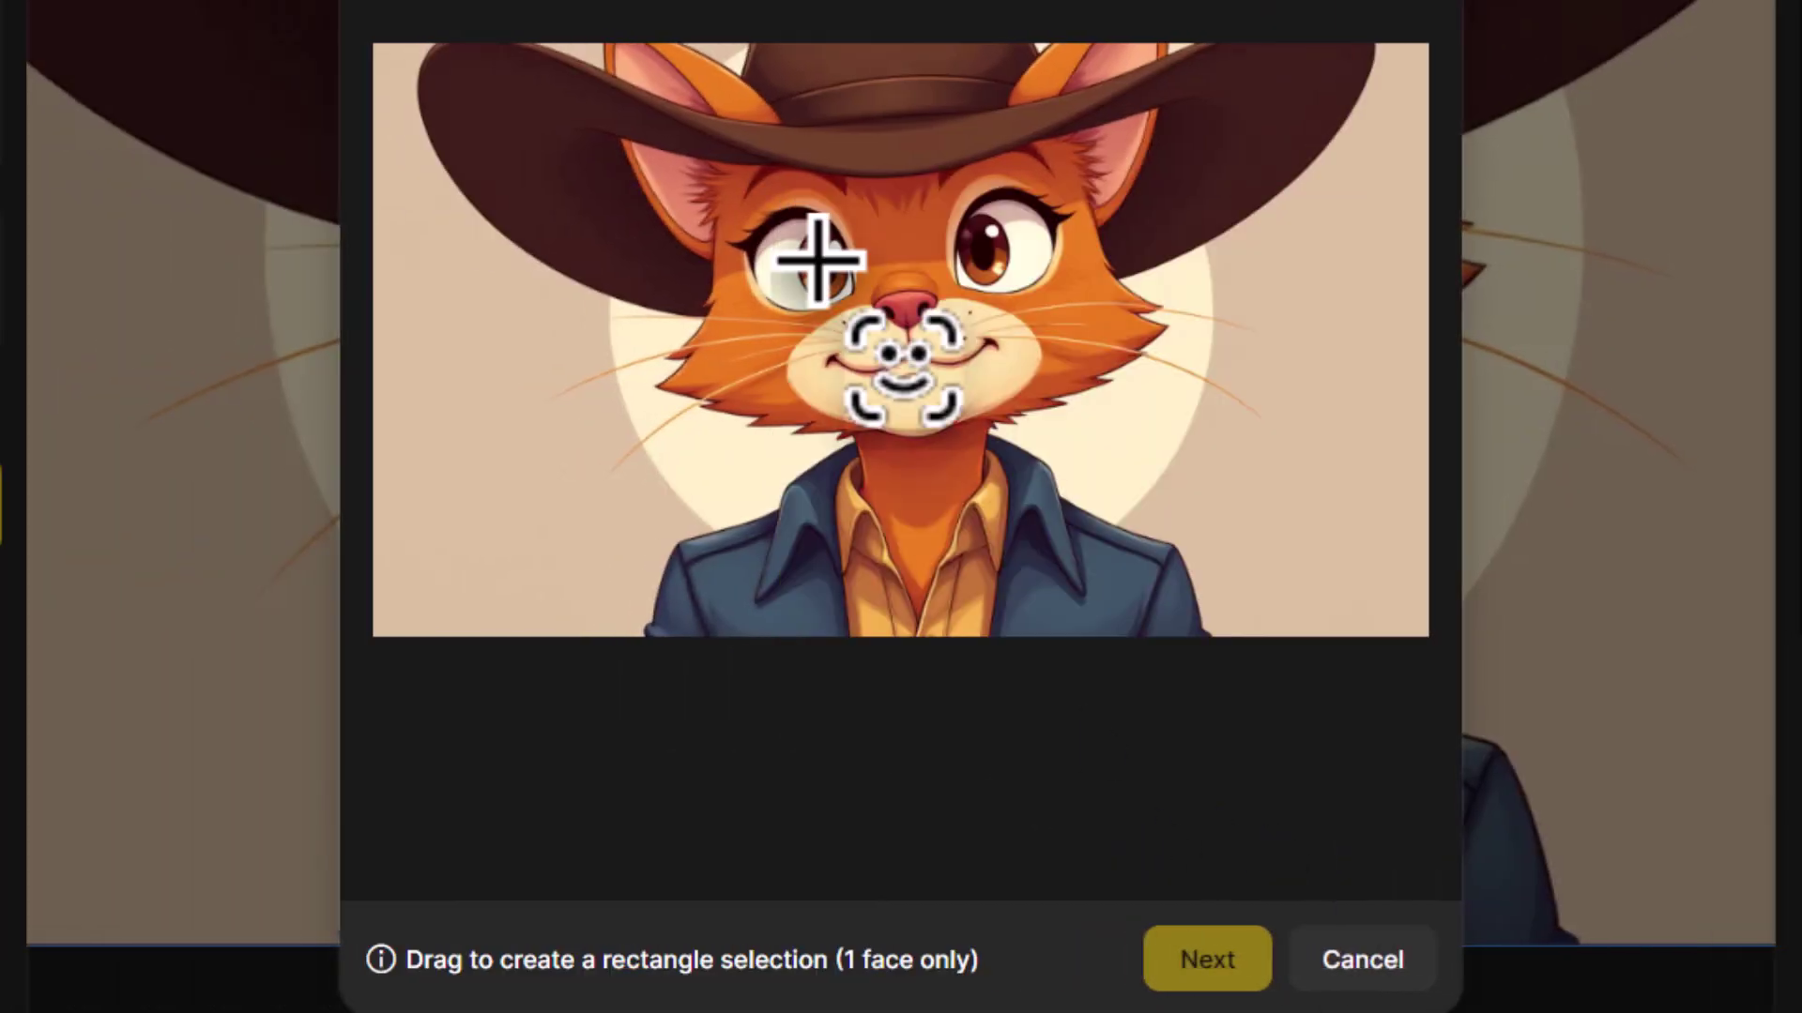
drag(716, 155, 1102, 448)
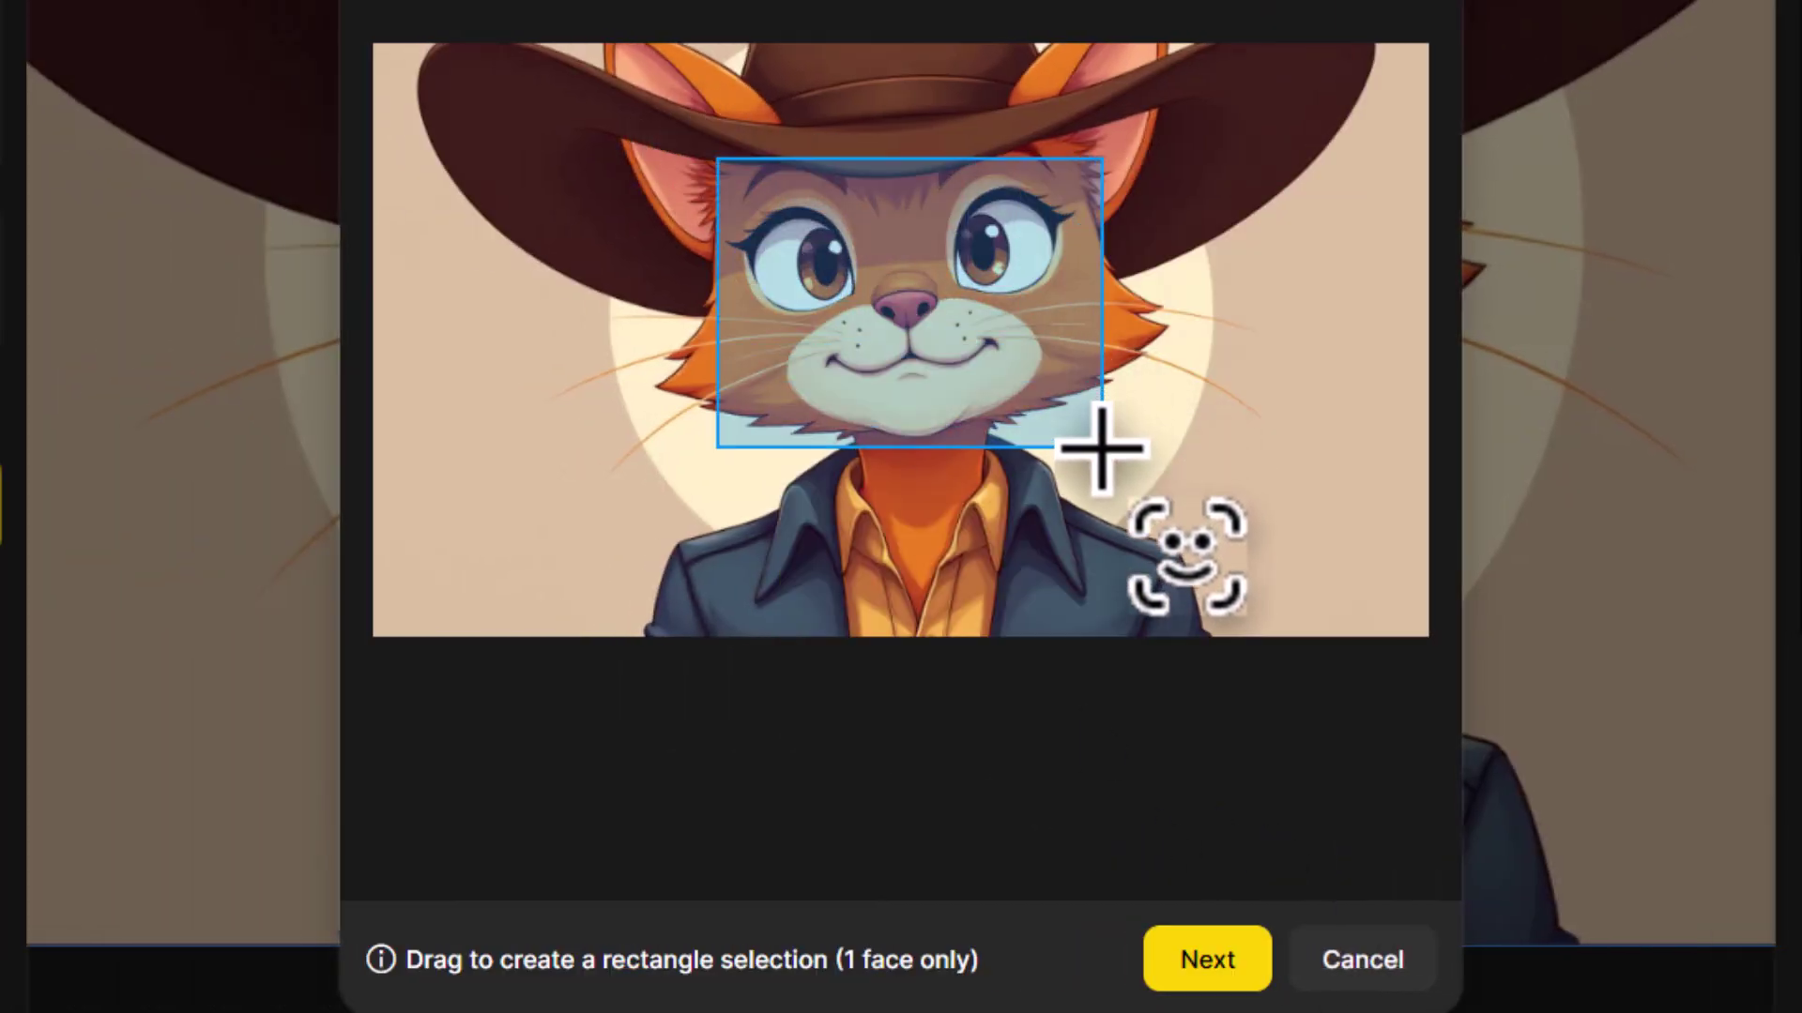
click(1207, 961)
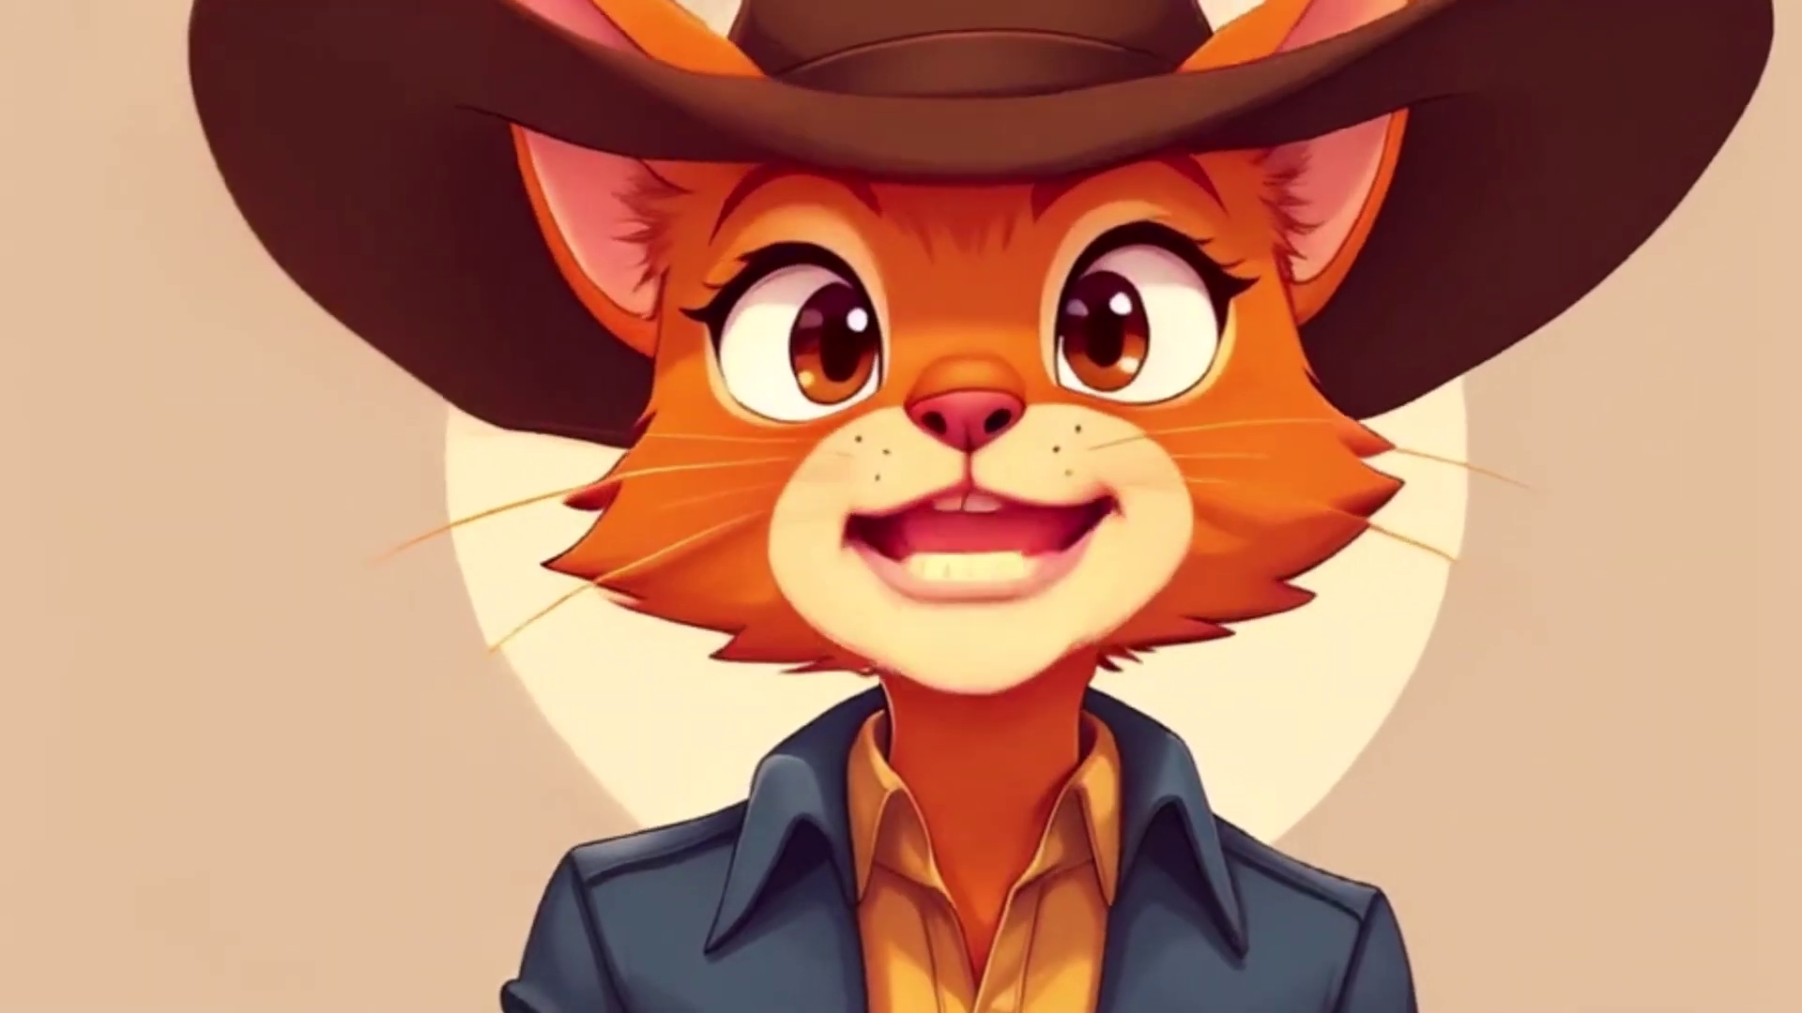